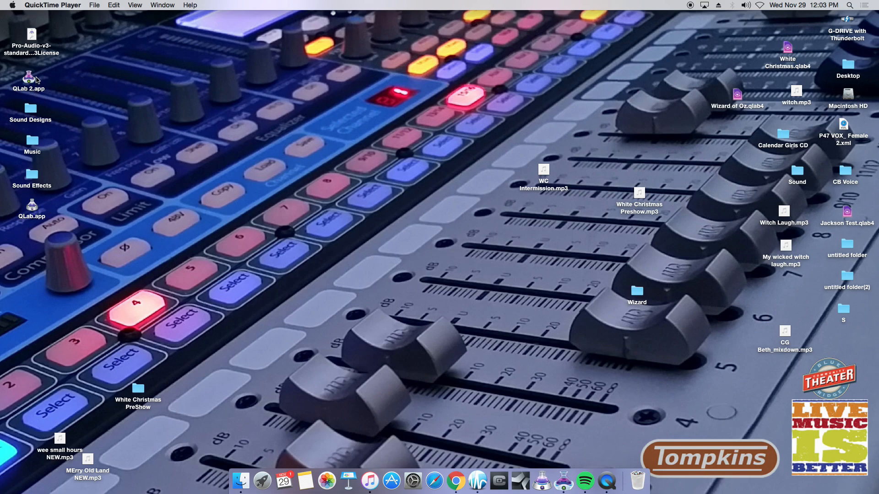
- Switch to QLab and create a new blank workspace
{"action": "left_click", "coordinate": [563, 472]}
{"action": "right_click", "coordinate": [561, 488]}
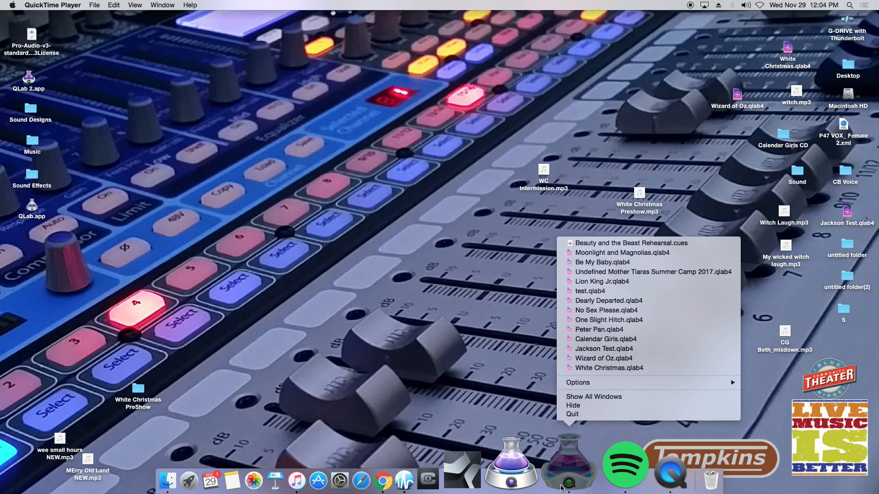
{"action": "left_click", "coordinate": [519, 413]}
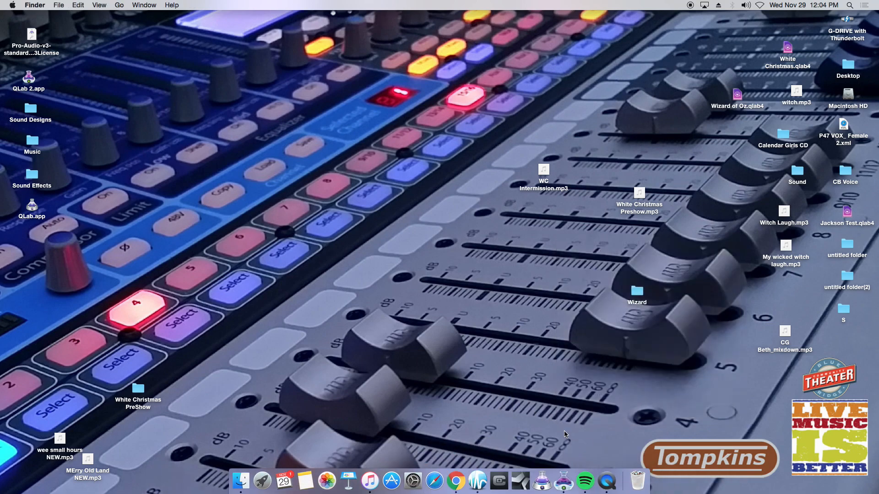
{"action": "left_click", "coordinate": [560, 488]}
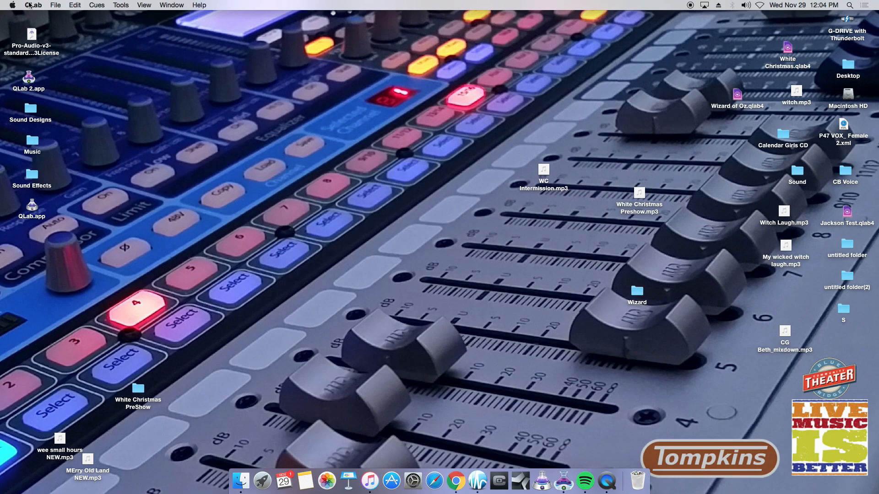
{"action": "left_click", "coordinate": [42, 19]}
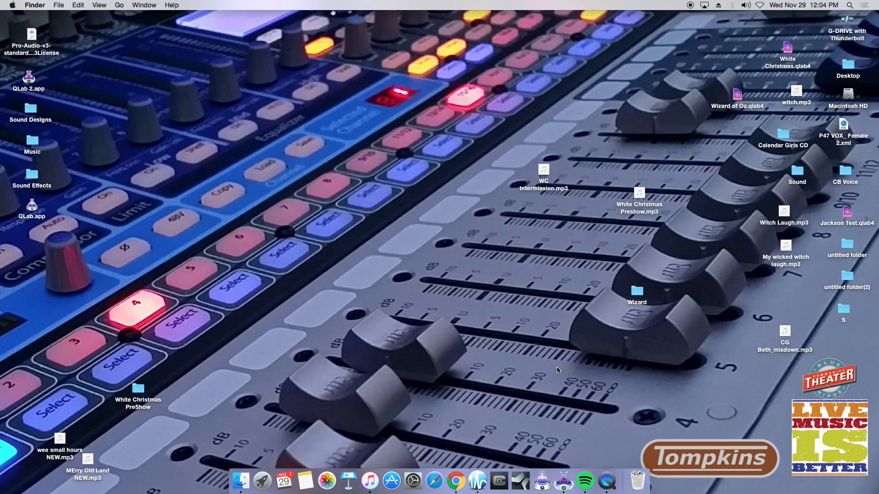
{"action": "left_click", "coordinate": [563, 478]}
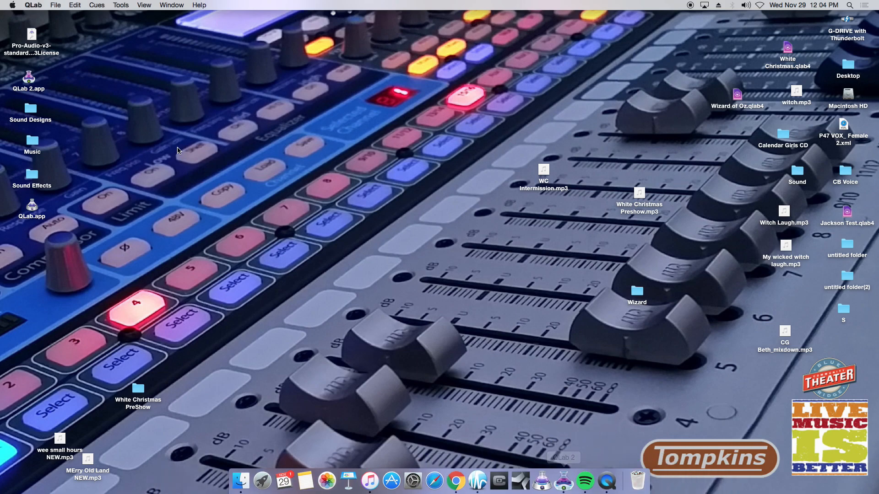
{"action": "left_click", "coordinate": [55, 5]}
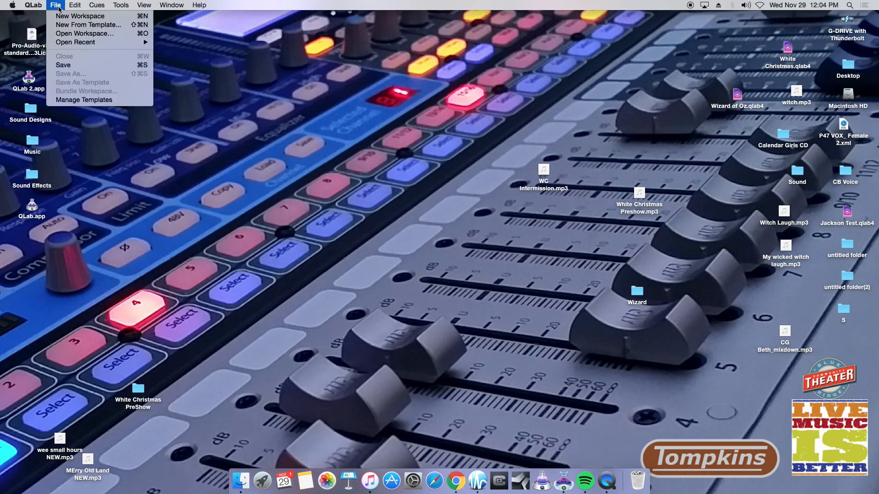
{"action": "left_click", "coordinate": [67, 16]}
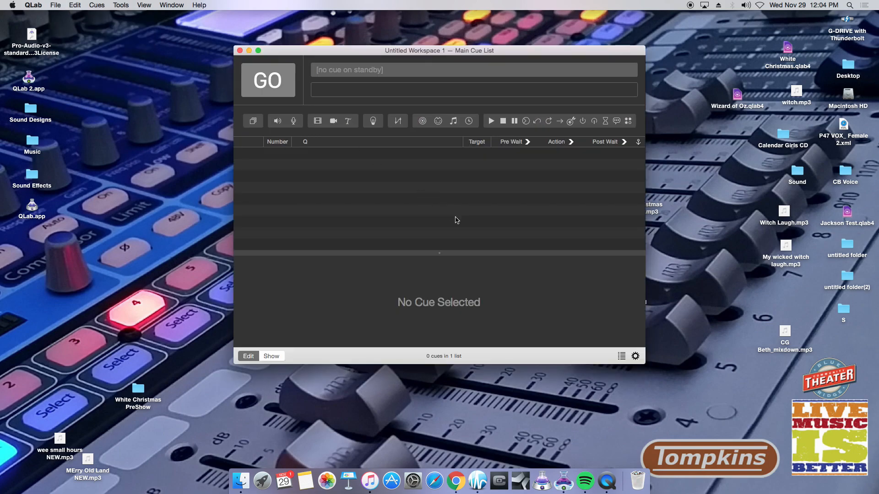
- In the workspace's audio settings, assign Audio Patch 1 to PreSonus FireStudio and set Audio Patch 2 to no device
{"action": "left_click", "coordinate": [635, 357]}
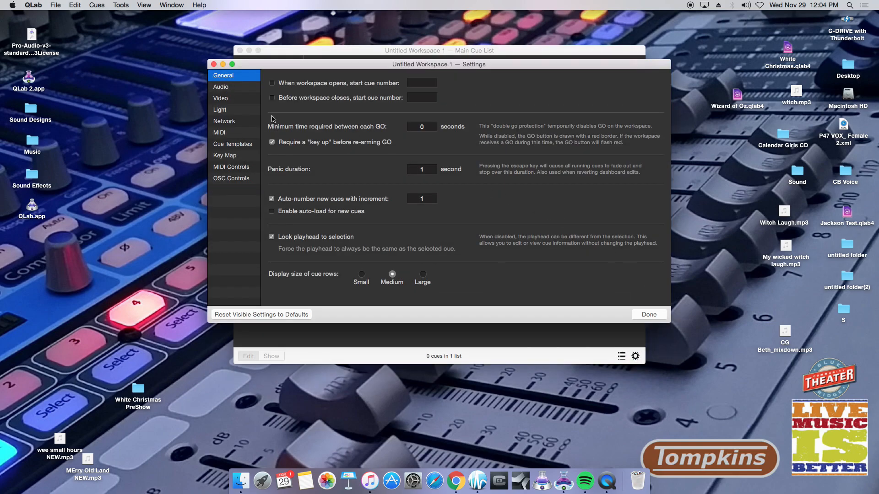
{"action": "left_click", "coordinate": [229, 88]}
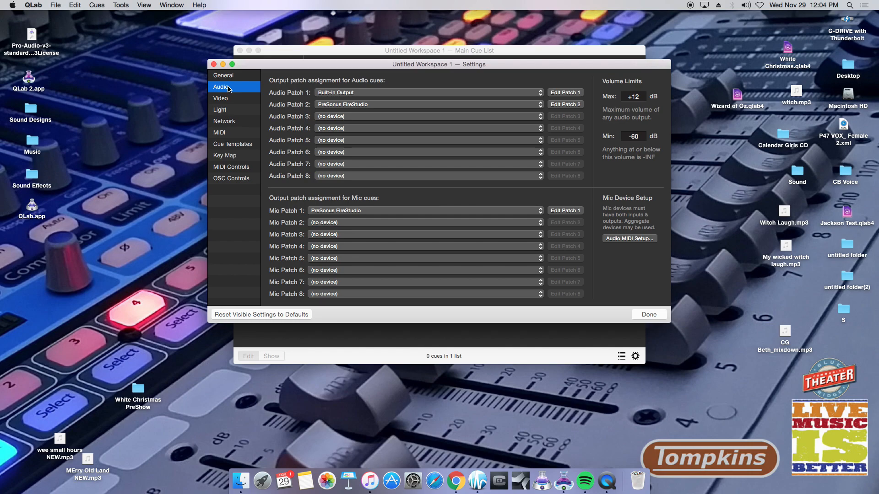
{"action": "left_click", "coordinate": [357, 94]}
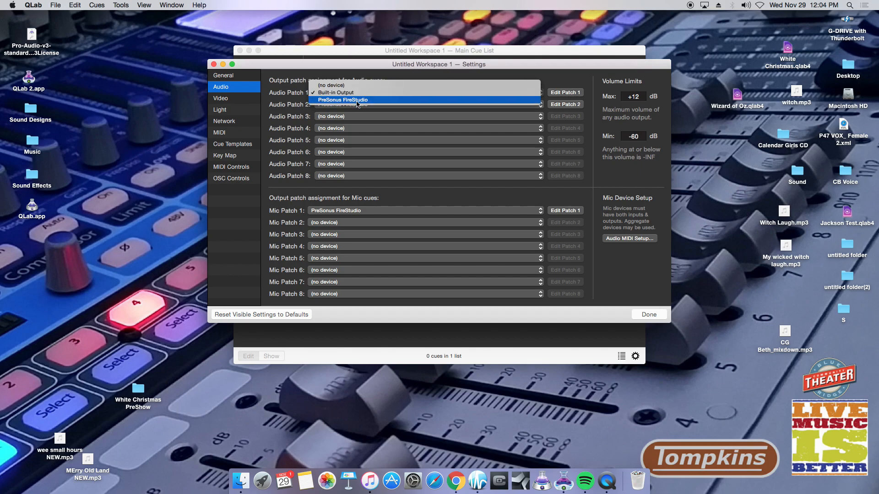
{"action": "left_click", "coordinate": [357, 102]}
{"action": "left_click", "coordinate": [356, 105]}
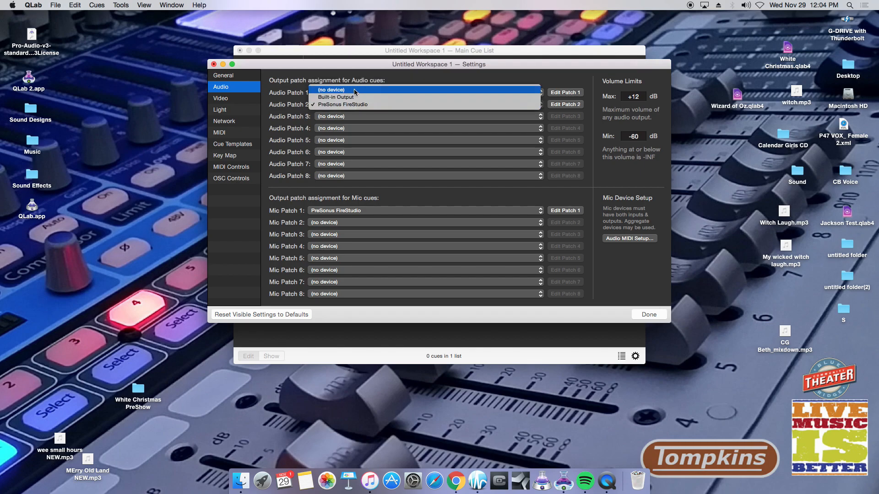
{"action": "left_click", "coordinate": [355, 92]}
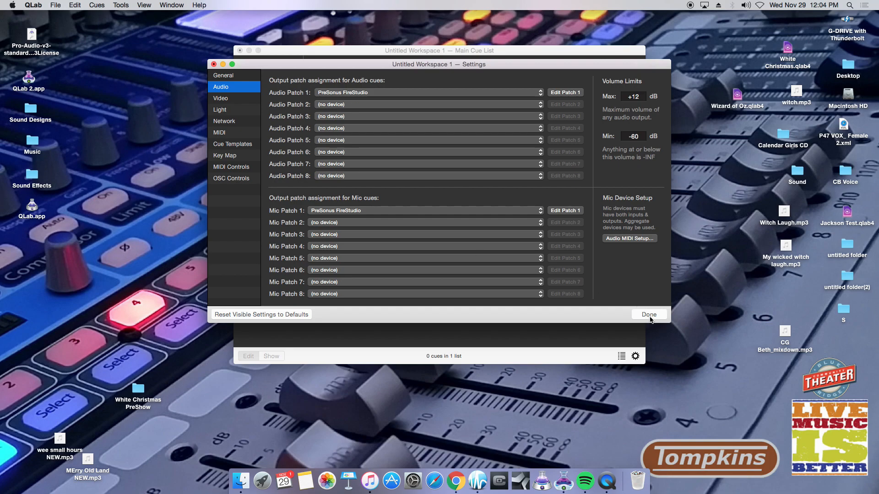
- Edit Audio Patch 1 and set the master level in its device routing to -10
{"action": "left_click", "coordinate": [566, 93]}
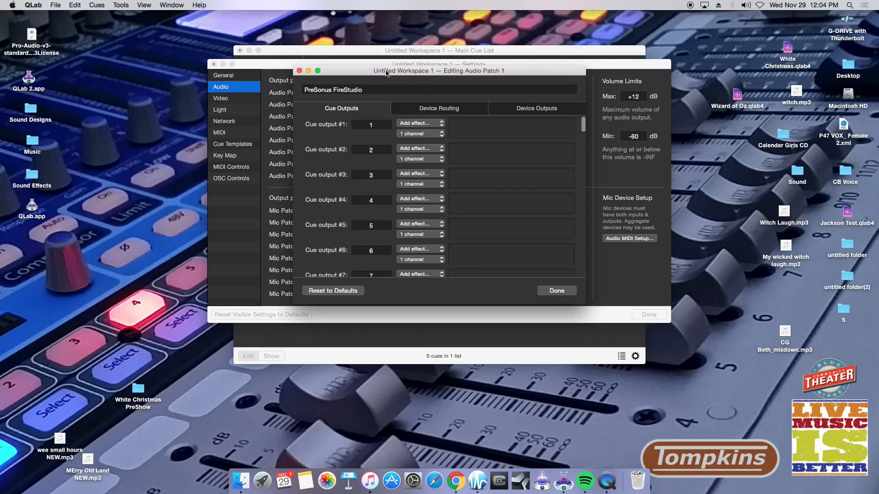
{"action": "left_click_drag", "start_coordinate": [380, 71], "coordinate": [437, 174]}
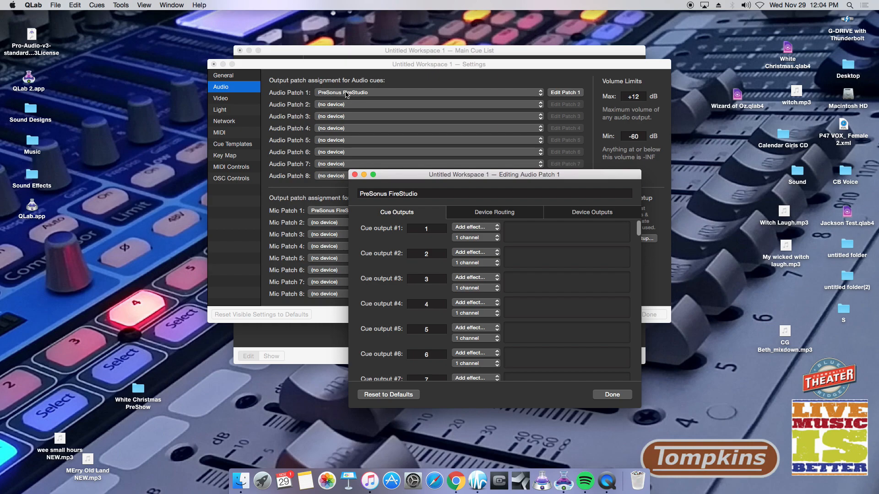
{"action": "left_click_drag", "start_coordinate": [400, 176], "coordinate": [326, 66]}
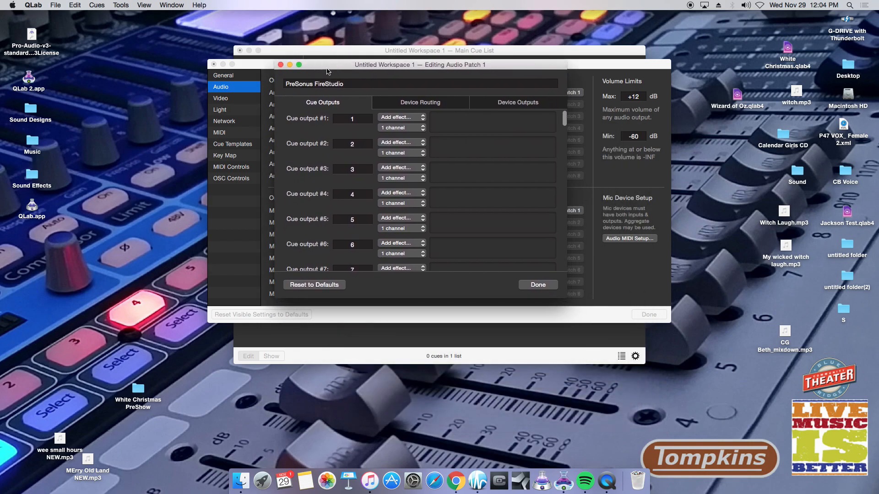
{"action": "left_click", "coordinate": [418, 104]}
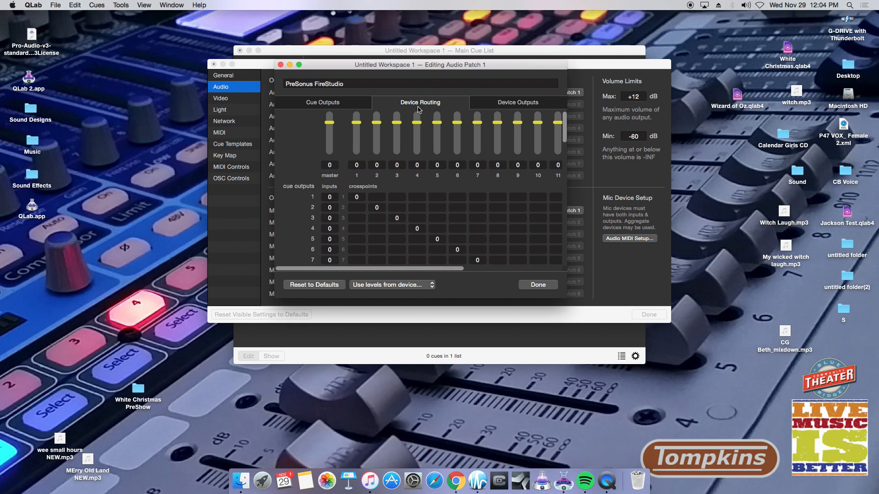
{"action": "left_click", "coordinate": [337, 164]}
{"action": "key", "text": "BackSpace"}
{"action": "type", "text": "10"}
{"action": "key", "text": "Return"}
- Set the device routing levels of outputs 1 and 2 to -15 and close the patch editor and workspace settings
{"action": "left_click", "coordinate": [359, 166]}
{"action": "type", "text": "-1"}
{"action": "type", "text": "5"}
{"action": "key", "text": "Return"}
{"action": "type", "text": "15"}
{"action": "key", "text": "Return"}
{"action": "key", "text": "Tab"}
{"action": "type", "text": "15"}
{"action": "key", "text": "Return"}
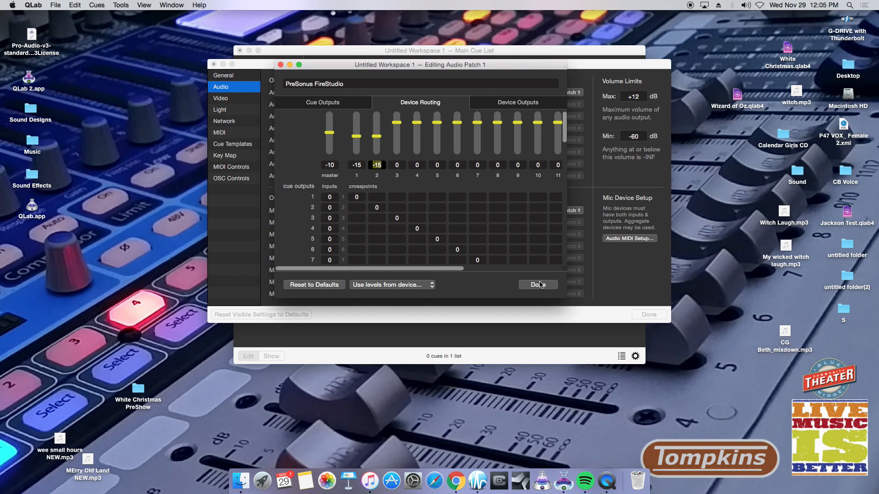
{"action": "left_click", "coordinate": [540, 285]}
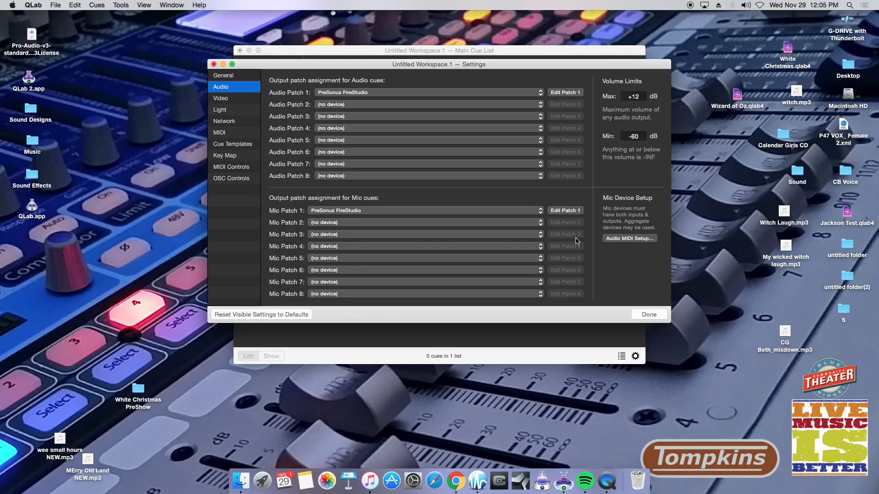
{"action": "left_click", "coordinate": [644, 315]}
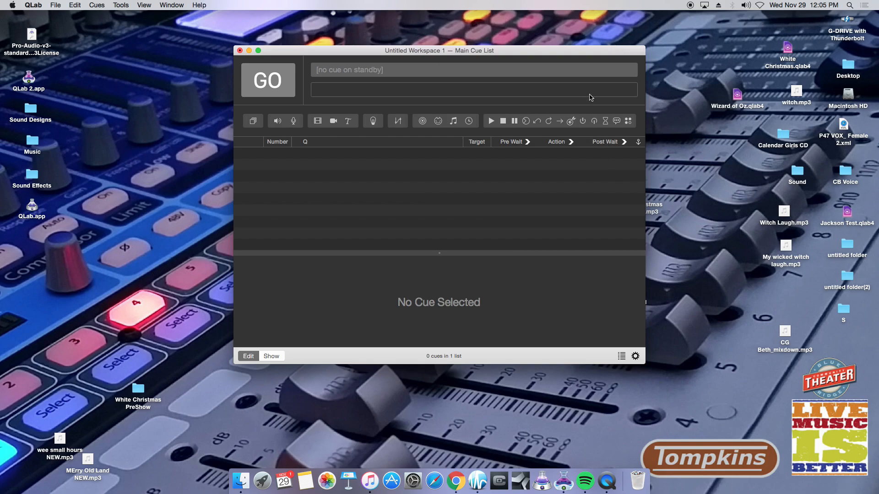
- Add "Stevie Wonder - Signed_ Sealed_ Delivered I'm Yours.mp3" from the desktop Music folder to the cue list as an audio cue
{"action": "double_click", "coordinate": [29, 144]}
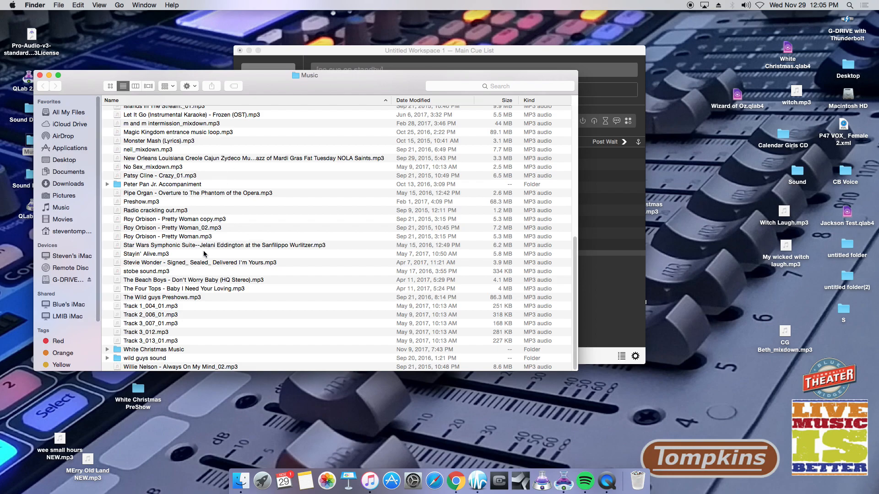
{"action": "left_click", "coordinate": [208, 264]}
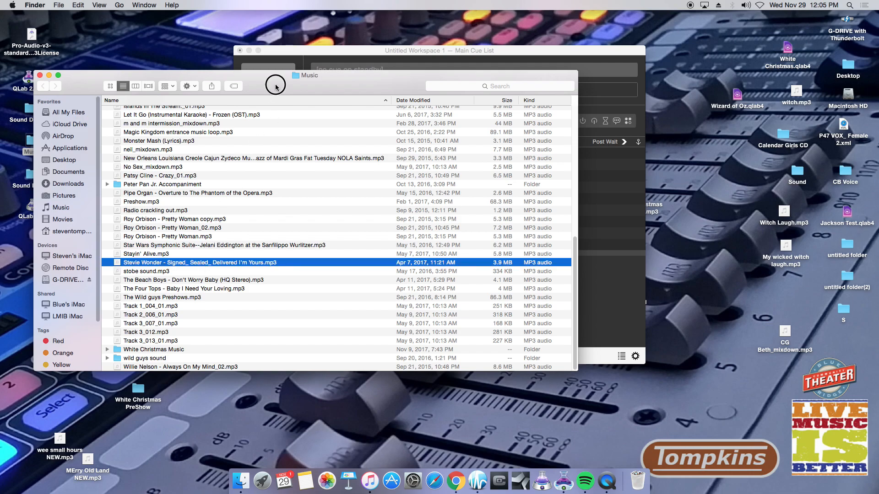
{"action": "left_click_drag", "start_coordinate": [275, 85], "coordinate": [281, 232]}
{"action": "left_click_drag", "start_coordinate": [193, 410], "coordinate": [316, 190]}
{"action": "left_click", "coordinate": [46, 223]}
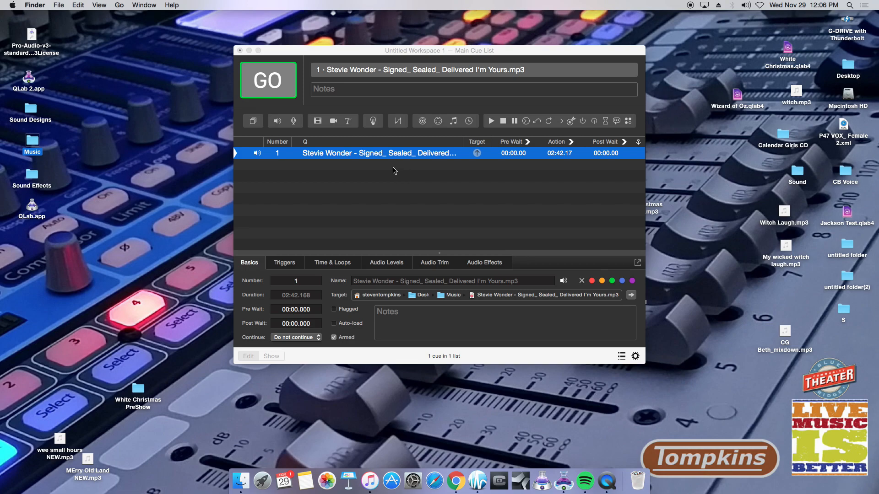
- Start playback of the Stevie Wonder cue and reselect it while it runs
{"action": "key", "text": "space"}
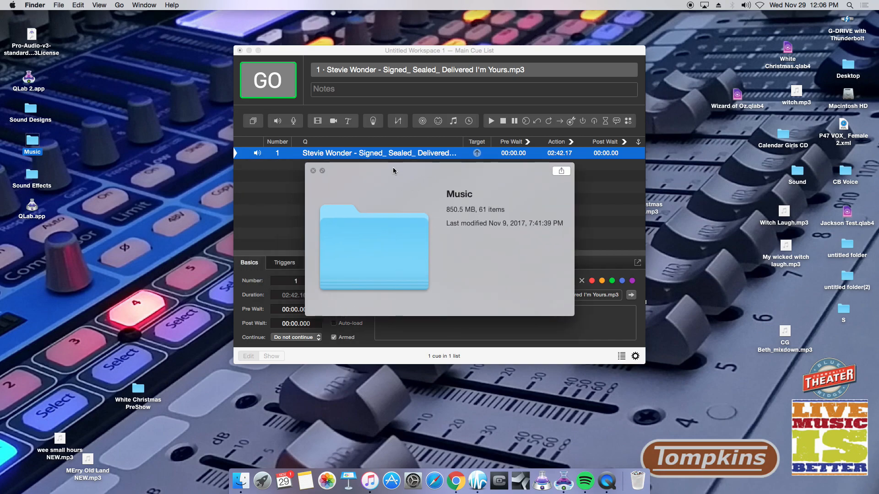
{"action": "left_click", "coordinate": [313, 170]}
{"action": "left_click", "coordinate": [326, 154]}
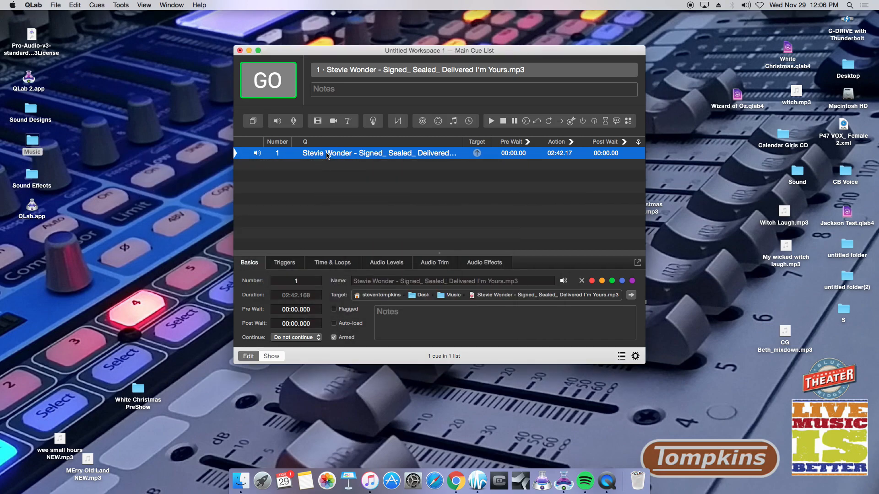
{"action": "key", "text": "space"}
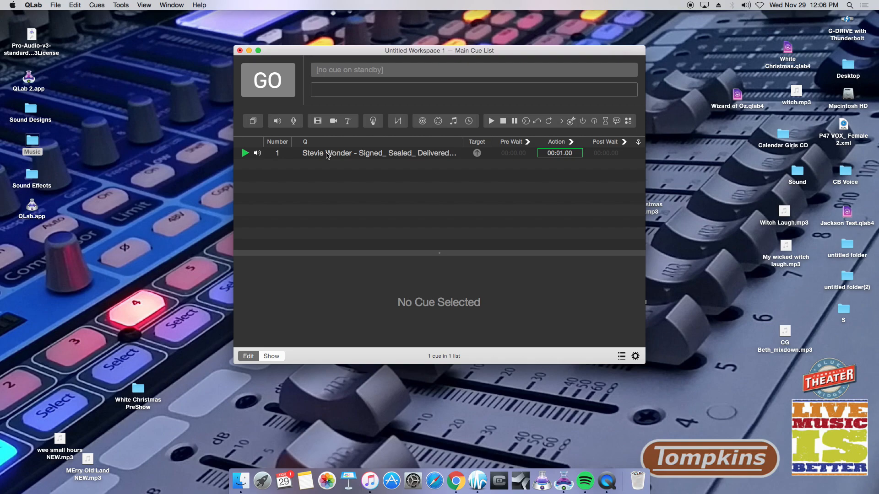
{"action": "left_click", "coordinate": [326, 154]}
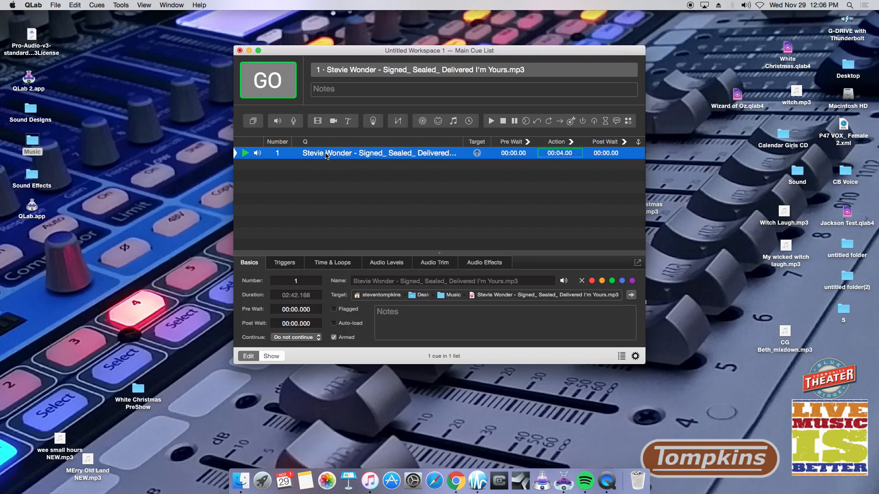
- In the cue's audio levels, lower the master to -.1 and set outputs 1 and 2 to -15
{"action": "left_click", "coordinate": [396, 262]}
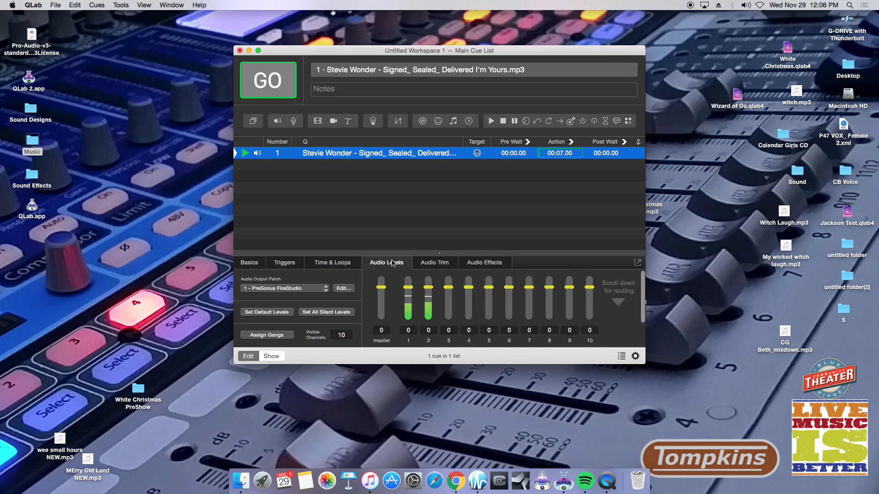
{"action": "mouse_move", "coordinate": [384, 293]}
{"action": "left_mouse_down"}
{"action": "mouse_move", "coordinate": [384, 307]}
{"action": "mouse_move", "coordinate": [385, 287]}
{"action": "left_mouse_up"}
{"action": "left_click", "coordinate": [408, 330]}
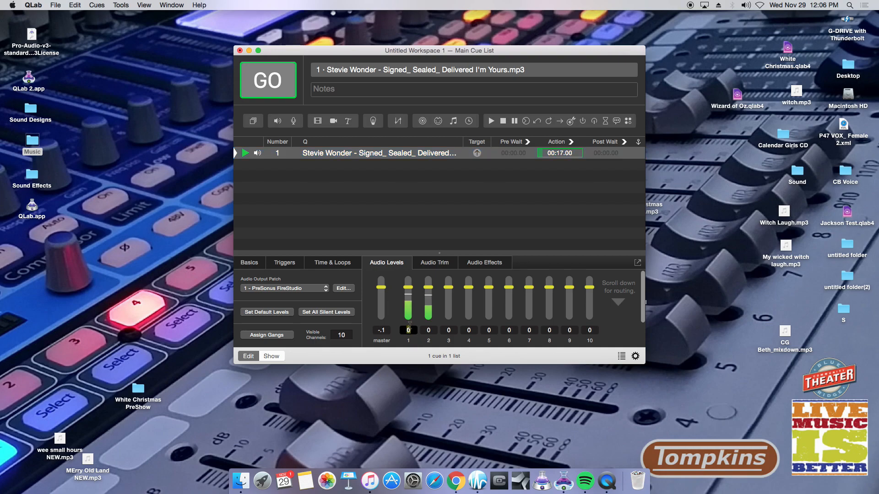
{"action": "type", "text": "-15"}
{"action": "key", "text": "Return"}
{"action": "left_click", "coordinate": [429, 326]}
{"action": "type", "text": "-15"}
{"action": "key", "text": "Return"}
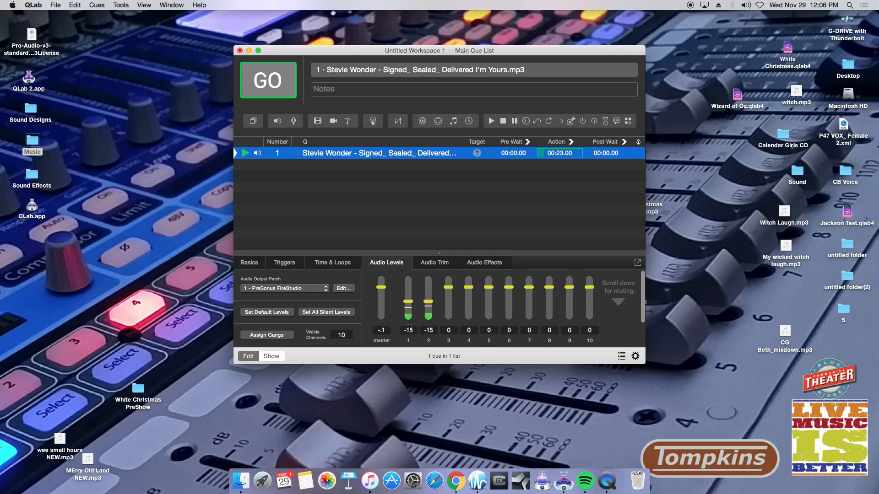
- Look over the cue's crosspoint routing and stop its playback
{"action": "scroll", "coordinate": [410, 325], "scroll_direction": "down", "scroll_amount": 3}
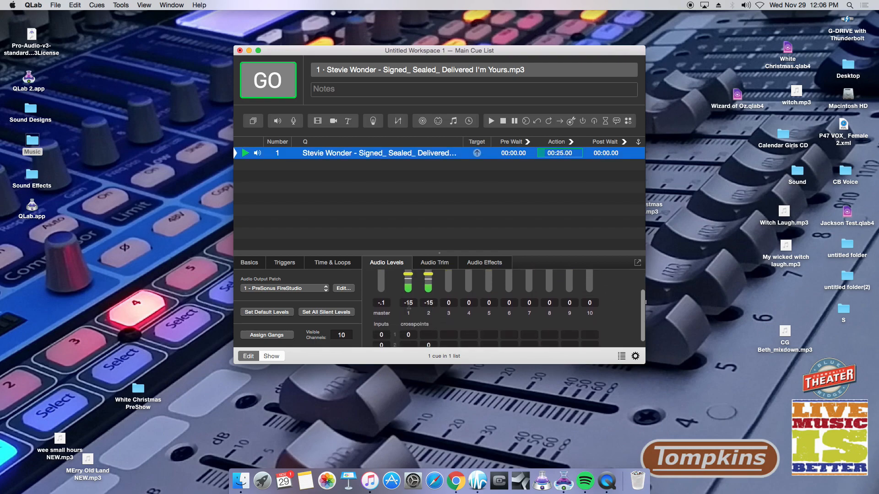
{"action": "scroll", "coordinate": [412, 308], "scroll_direction": "up", "scroll_amount": 2}
{"action": "key", "text": "Escape"}
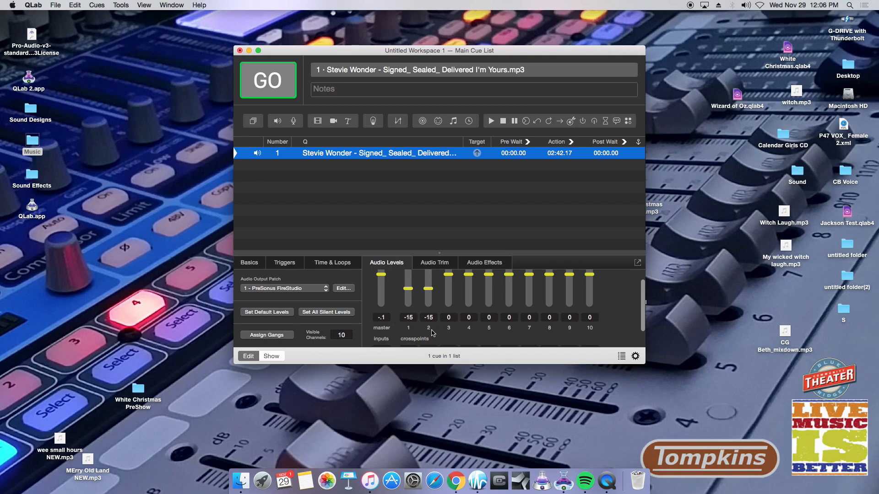
- Set the cue's crosspoints to 0 for input 1 to output 5 and for input 2 to output 6
{"action": "scroll", "coordinate": [432, 332], "scroll_direction": "down", "scroll_amount": 3}
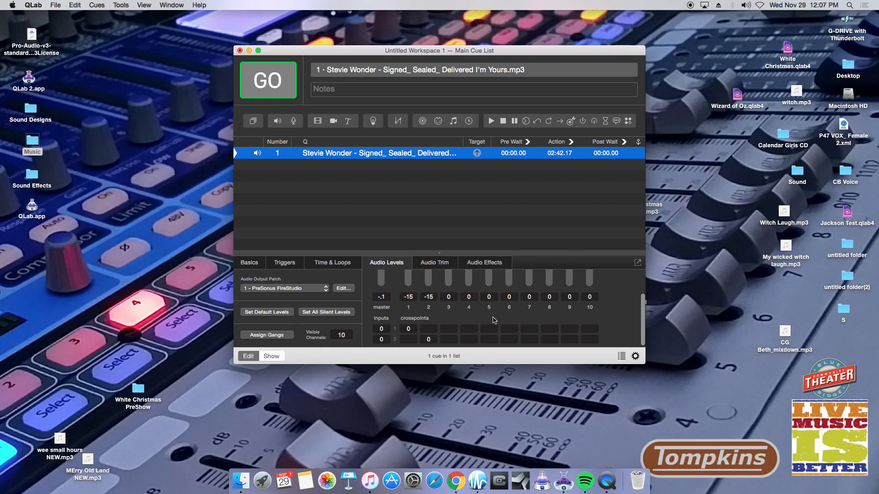
{"action": "scroll", "coordinate": [495, 322], "scroll_direction": "up", "scroll_amount": 2}
{"action": "scroll", "coordinate": [494, 322], "scroll_direction": "up", "scroll_amount": 1}
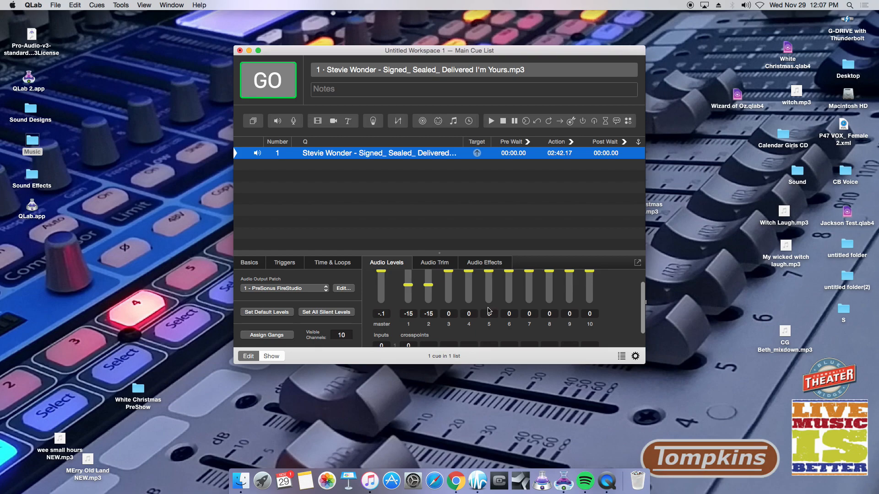
{"action": "scroll", "coordinate": [489, 314], "scroll_direction": "down", "scroll_amount": 3}
{"action": "left_click", "coordinate": [487, 328]}
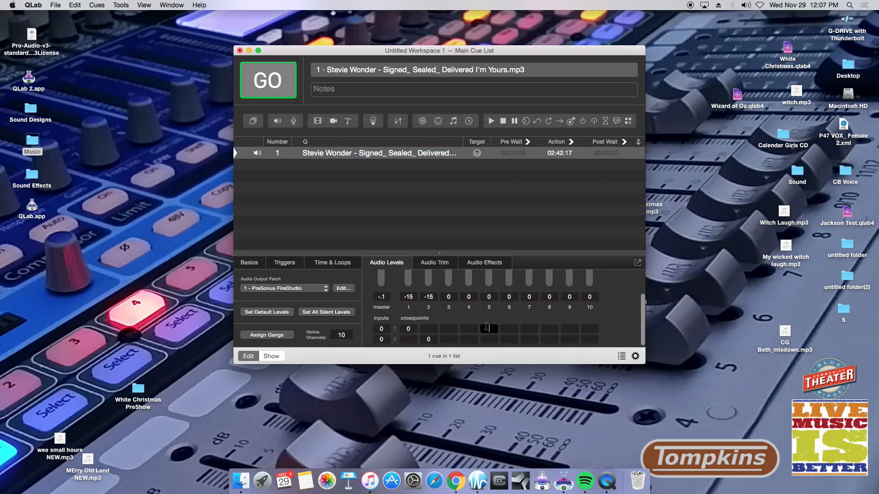
{"action": "type", "text": "0"}
{"action": "left_click", "coordinate": [509, 340]}
{"action": "key", "text": "Return"}
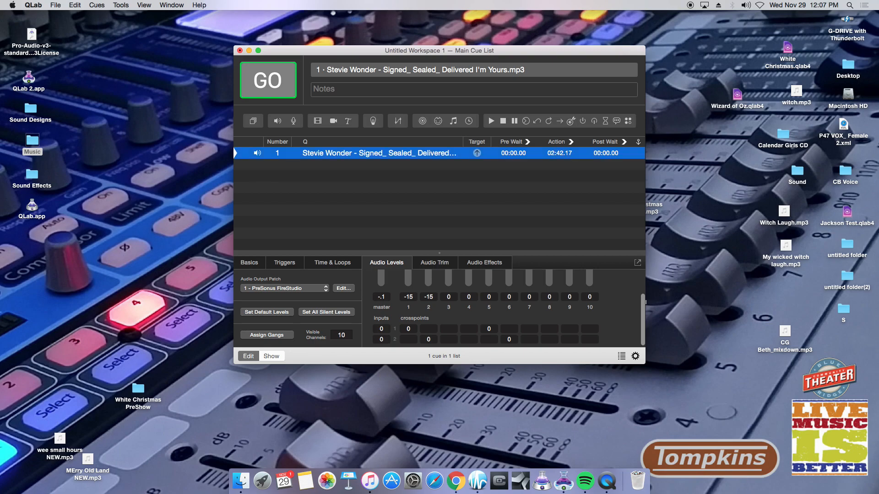
- Check the Stevie Wonder cue's output levels and crosspoints, play it to test the routing, stop it and reselect it
{"action": "scroll", "coordinate": [508, 316], "scroll_direction": "up", "scroll_amount": 5}
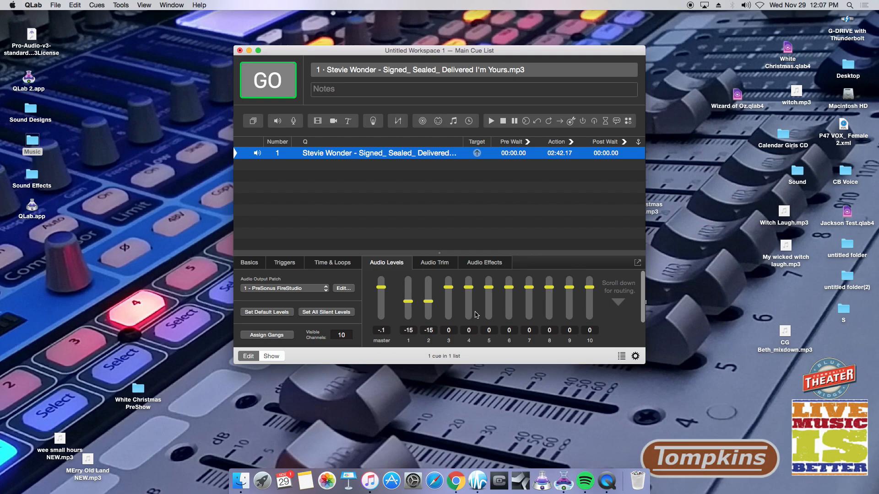
{"action": "scroll", "coordinate": [490, 314], "scroll_direction": "down", "scroll_amount": 3}
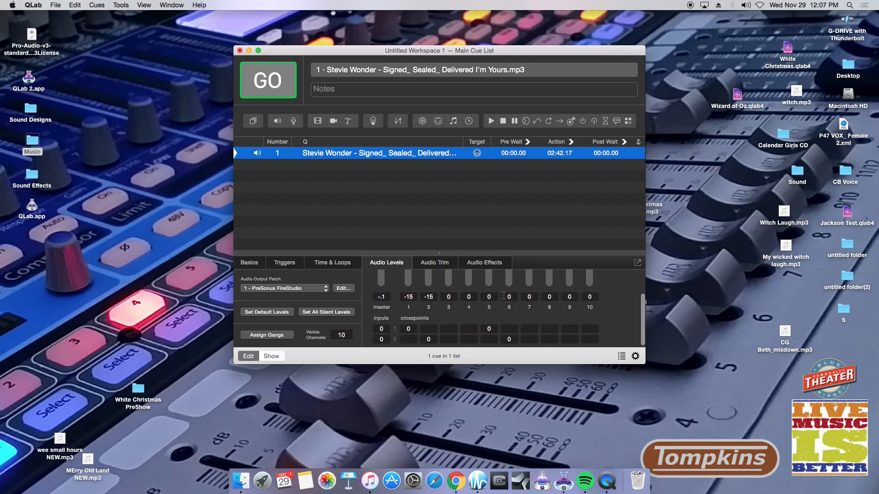
{"action": "key", "text": "space"}
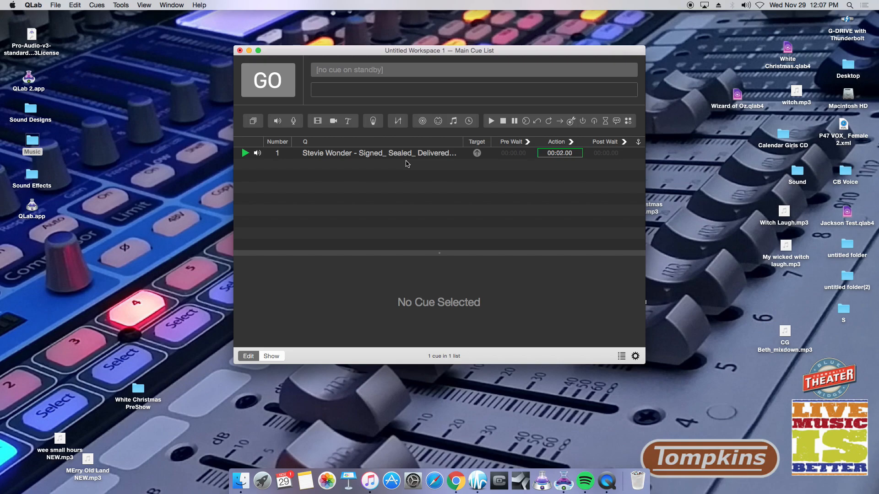
{"action": "key", "text": "Escape"}
{"action": "left_click", "coordinate": [406, 154]}
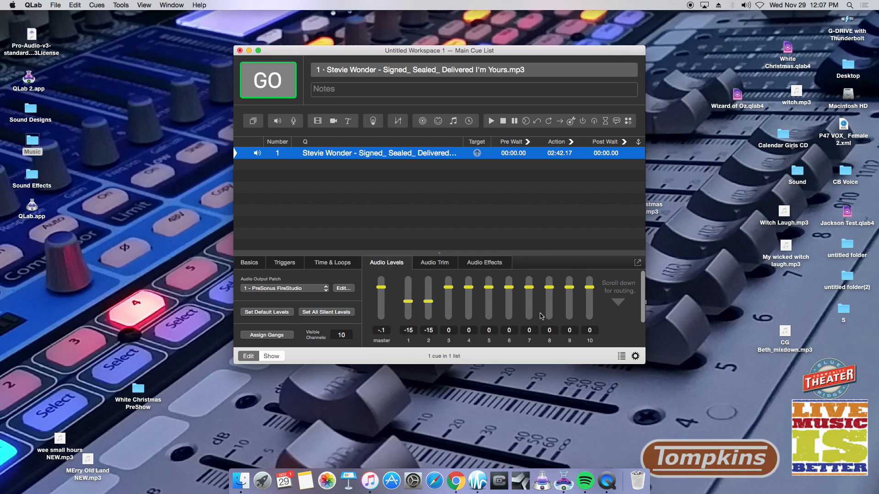
- Examine the cue's crosspoint routing and output levels, followed by its time and loop settings and its basic settings
{"action": "scroll", "coordinate": [520, 294], "scroll_direction": "down", "scroll_amount": 4}
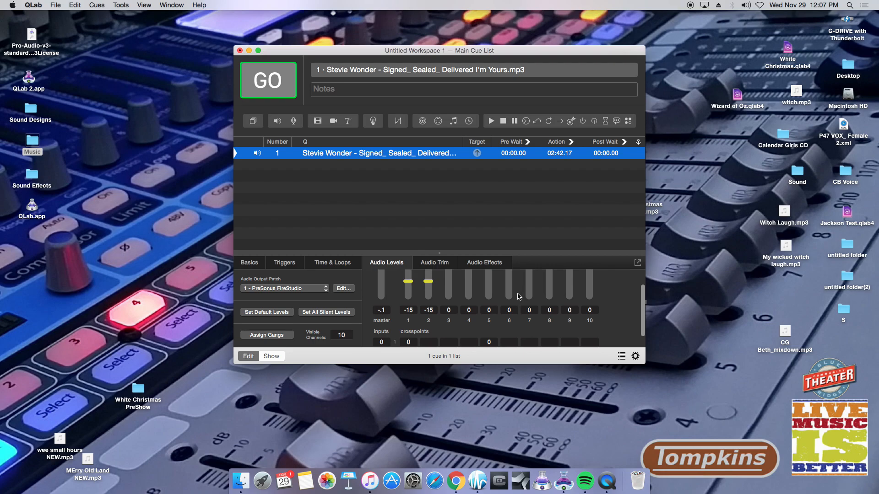
{"action": "scroll", "coordinate": [496, 304], "scroll_direction": "down", "scroll_amount": 1}
{"action": "scroll", "coordinate": [479, 326], "scroll_direction": "down", "scroll_amount": 2}
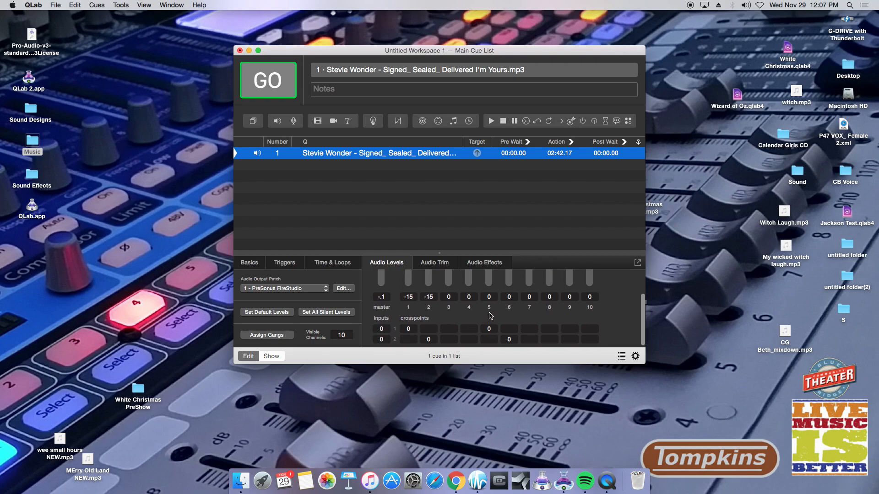
{"action": "scroll", "coordinate": [495, 317], "scroll_direction": "up", "scroll_amount": 5}
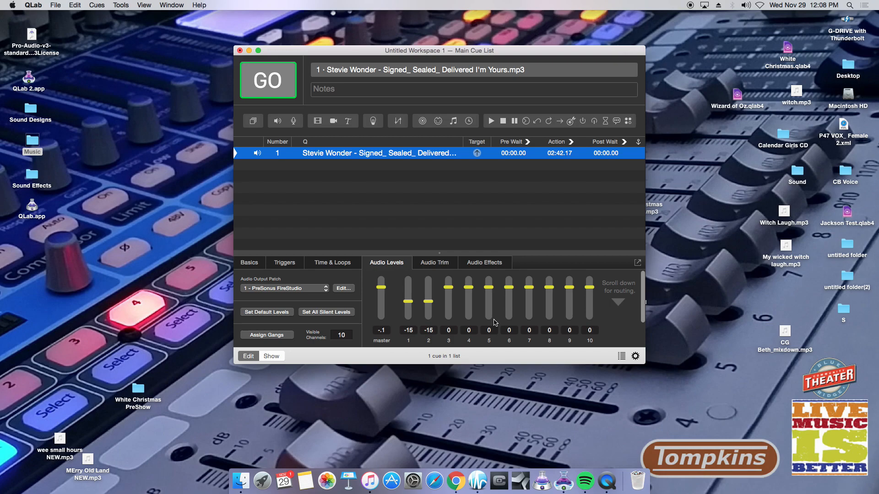
{"action": "left_click", "coordinate": [325, 262]}
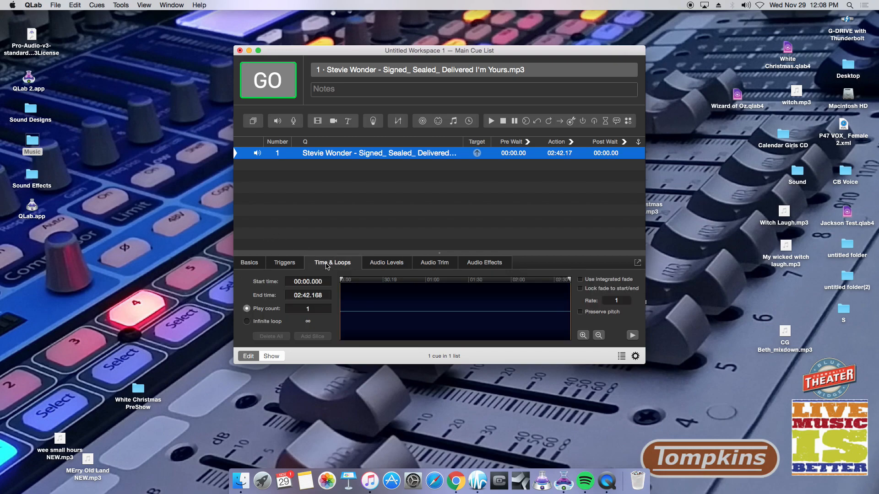
{"action": "left_click", "coordinate": [249, 263]}
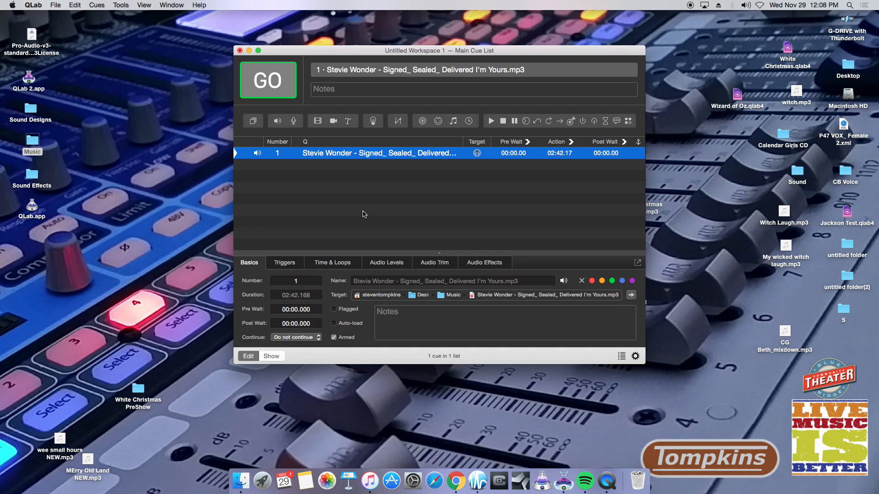
- Clear the cue's crosspoints from input 1 to output 5 and from input 2 to output 6
{"action": "left_click", "coordinate": [386, 262]}
{"action": "scroll", "coordinate": [476, 315], "scroll_direction": "down", "scroll_amount": 2}
{"action": "left_click", "coordinate": [490, 328]}
{"action": "left_click", "coordinate": [512, 340]}
{"action": "key", "text": "BackSpace"}
{"action": "key", "text": "Return"}
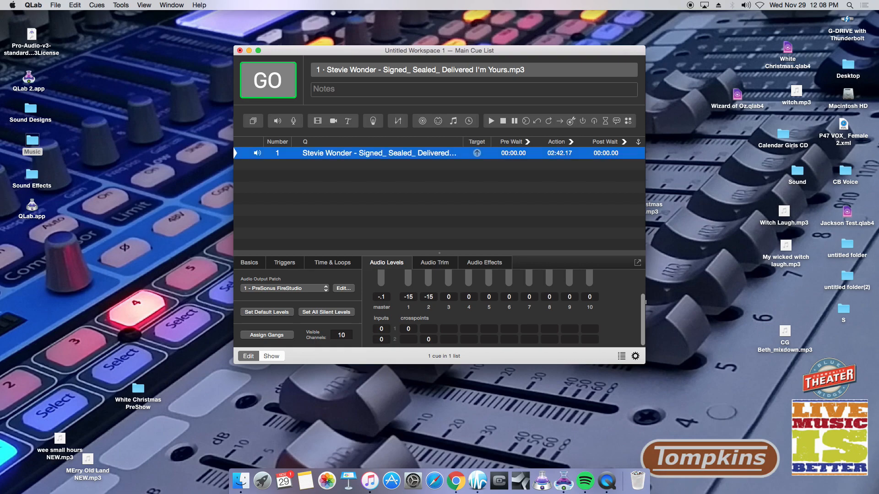
- Move the Stevie Wonder cue's start point on the waveform to 00:55.262 and reselect the cue
{"action": "left_click", "coordinate": [331, 263]}
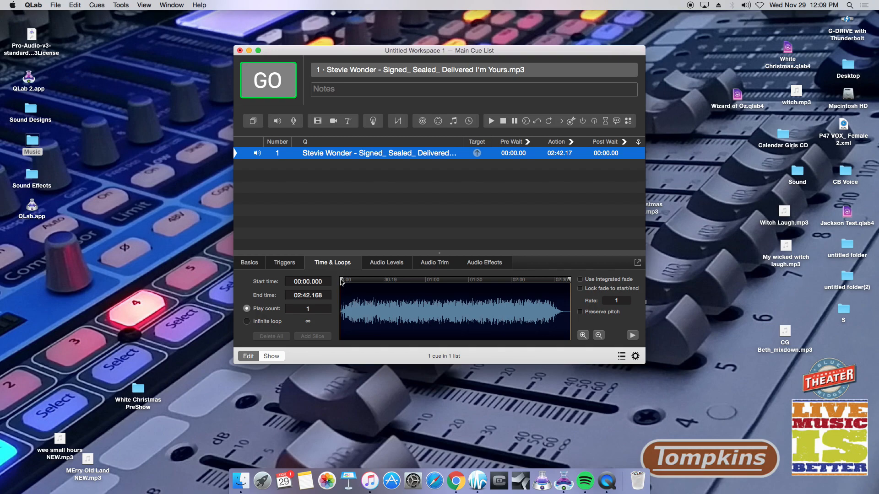
{"action": "left_click_drag", "start_coordinate": [340, 279], "coordinate": [418, 292]}
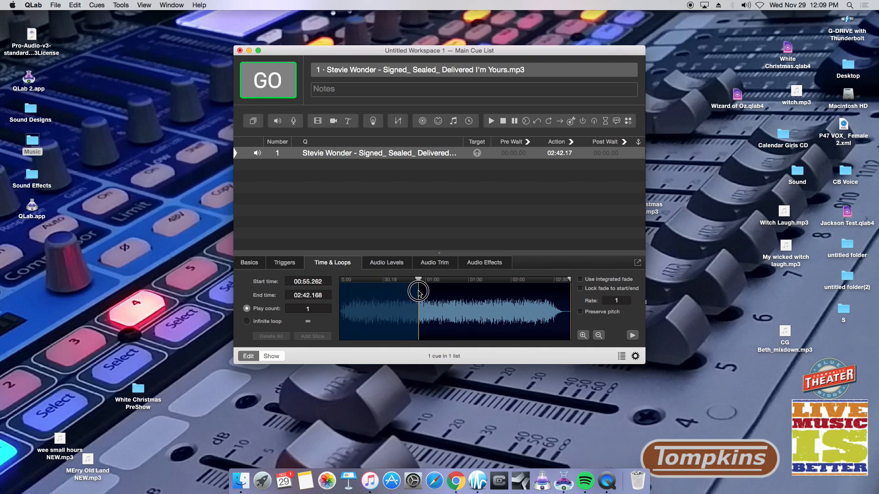
{"action": "left_click", "coordinate": [331, 156]}
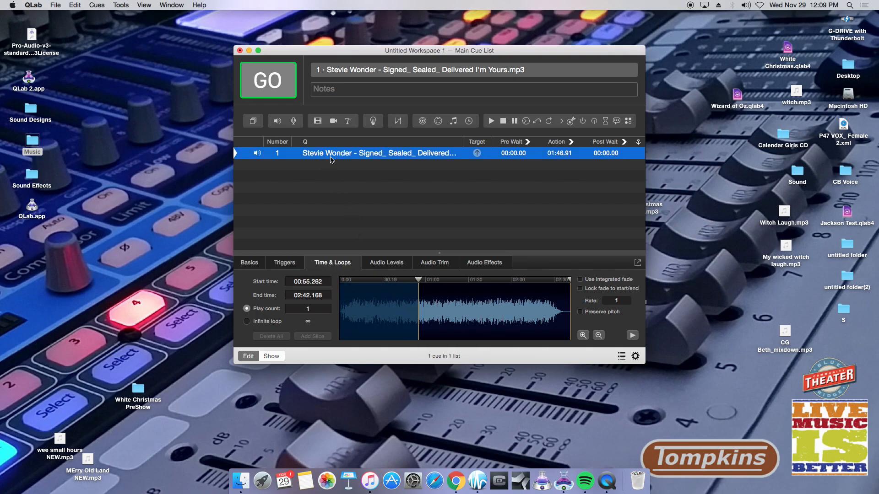
- Play the cue from its trimmed start point, stop playback and select the cue again
{"action": "key", "text": "space"}
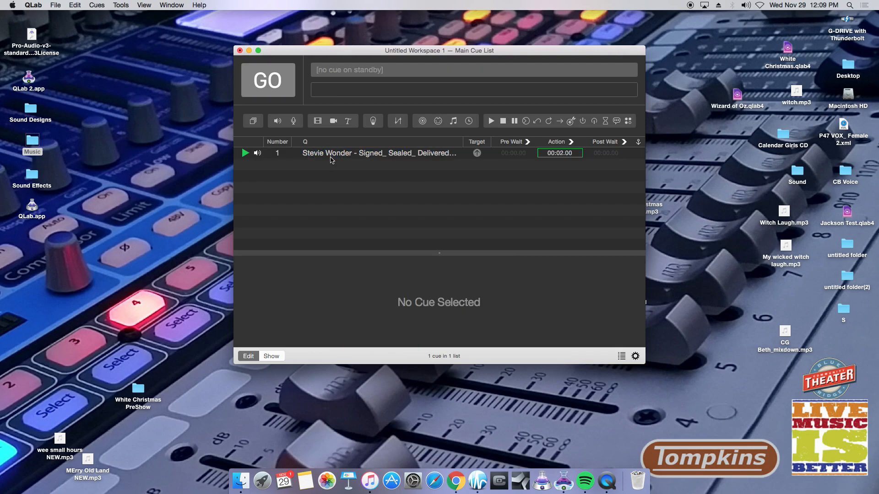
{"action": "key", "text": "Escape"}
{"action": "left_click", "coordinate": [331, 158]}
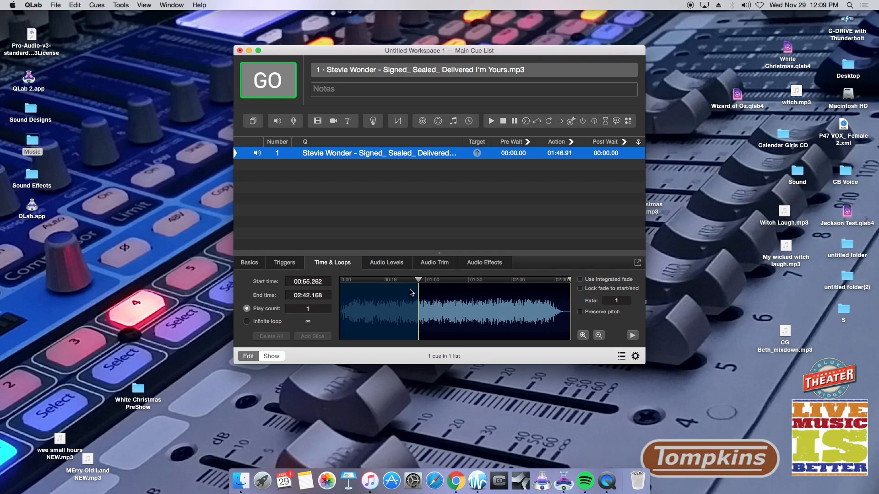
- Add a fade cue after the Stevie Wonder cue and make the Stevie Wonder cue its target
{"action": "left_click", "coordinate": [398, 123]}
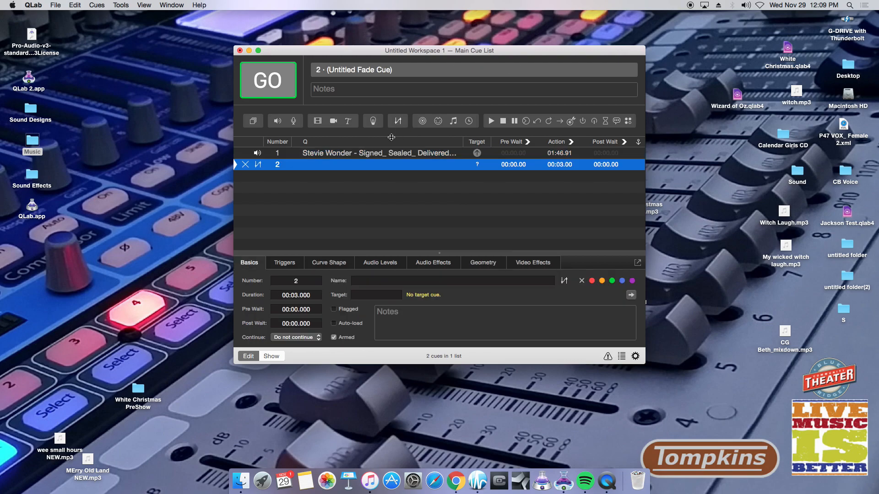
{"action": "left_click", "coordinate": [338, 156]}
{"action": "left_click_drag", "start_coordinate": [325, 157], "coordinate": [321, 166]}
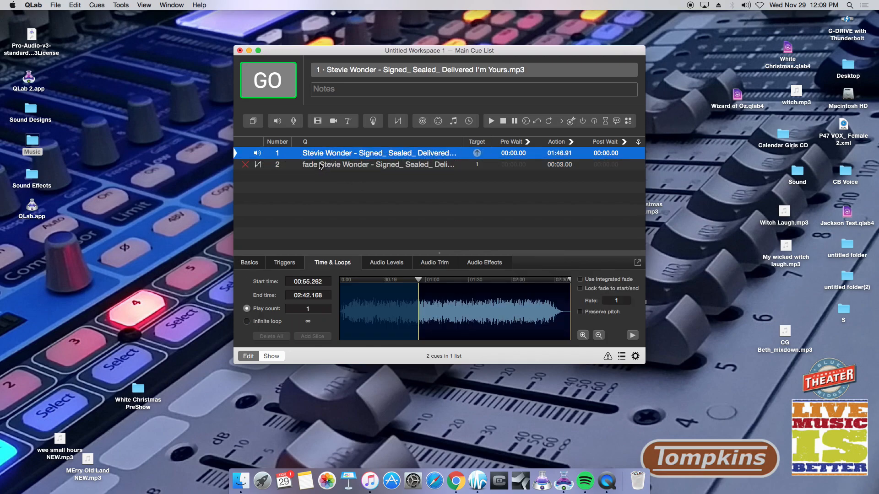
{"action": "left_click", "coordinate": [320, 164]}
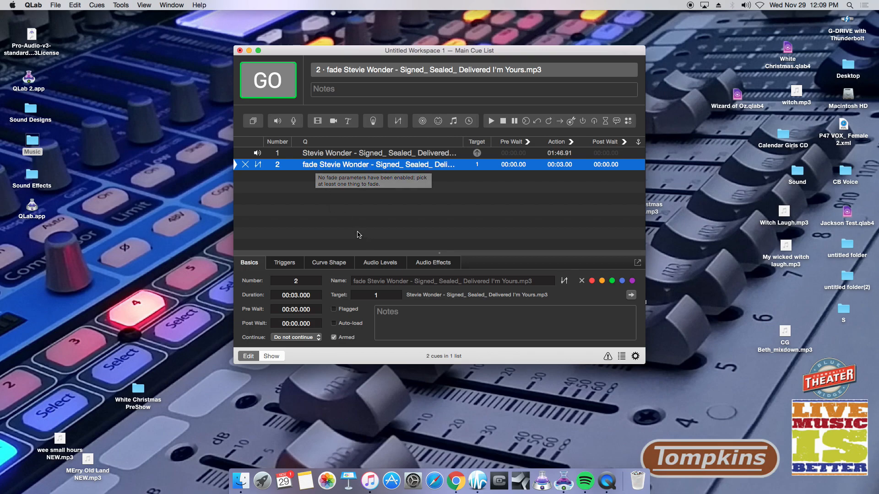
{"action": "left_click", "coordinate": [278, 154]}
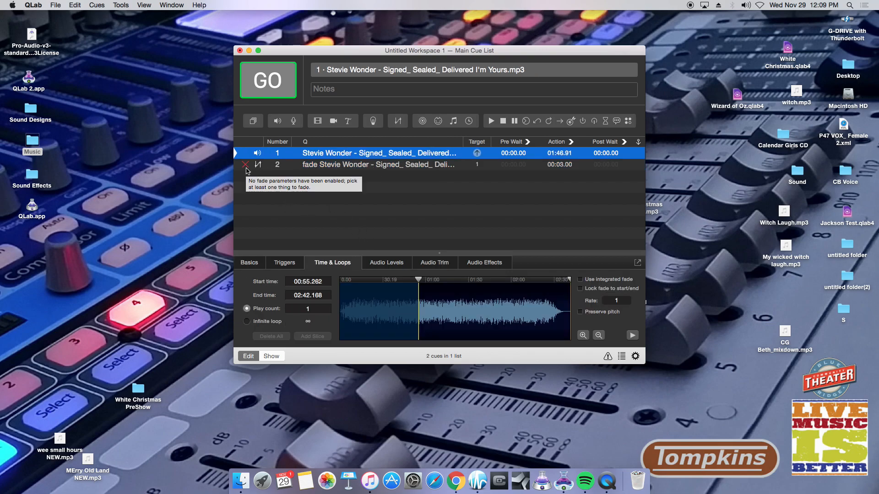
- Open the fade cue's audio levels and view its fade type options, keeping Absolute Fade
{"action": "key", "text": "Down"}
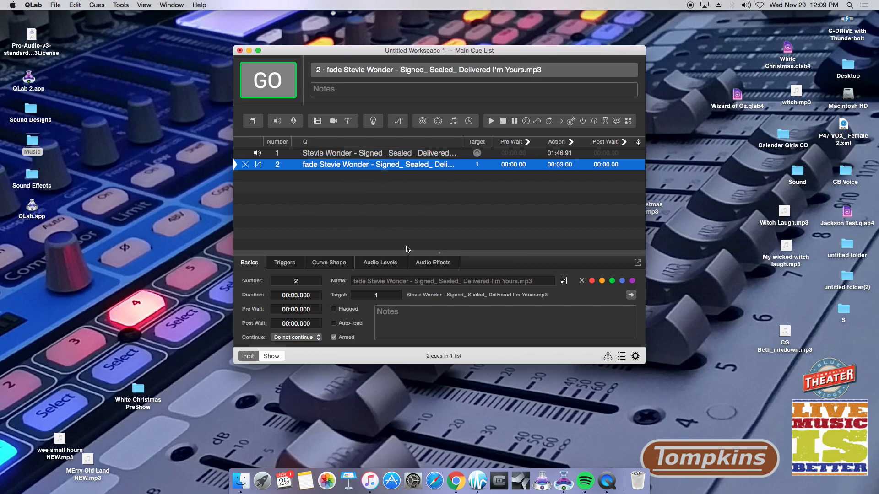
{"action": "left_click", "coordinate": [384, 263]}
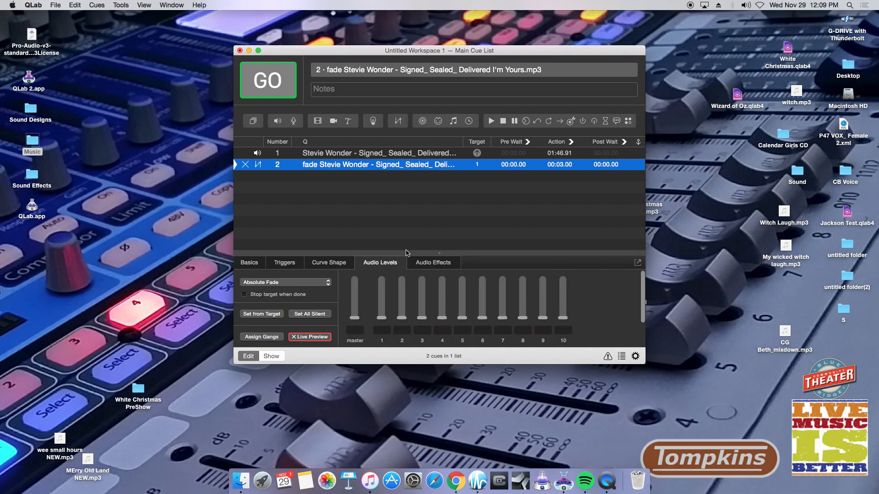
{"action": "left_click", "coordinate": [330, 283]}
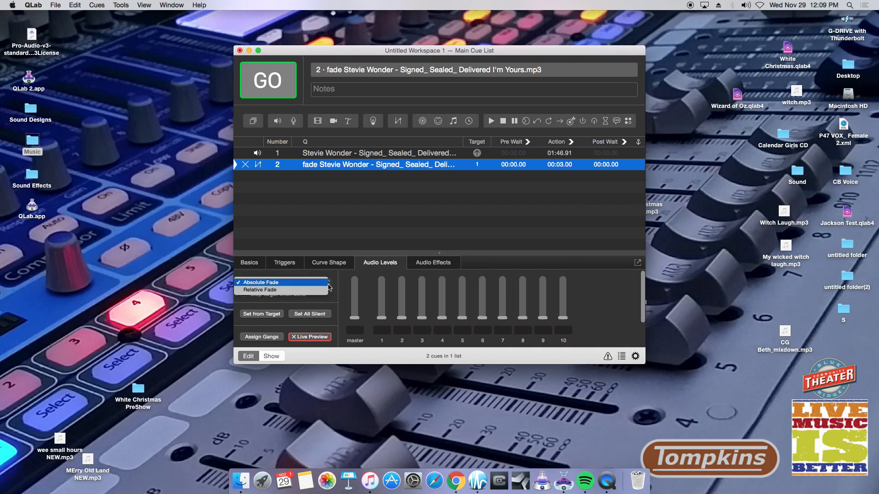
{"action": "left_click", "coordinate": [328, 284]}
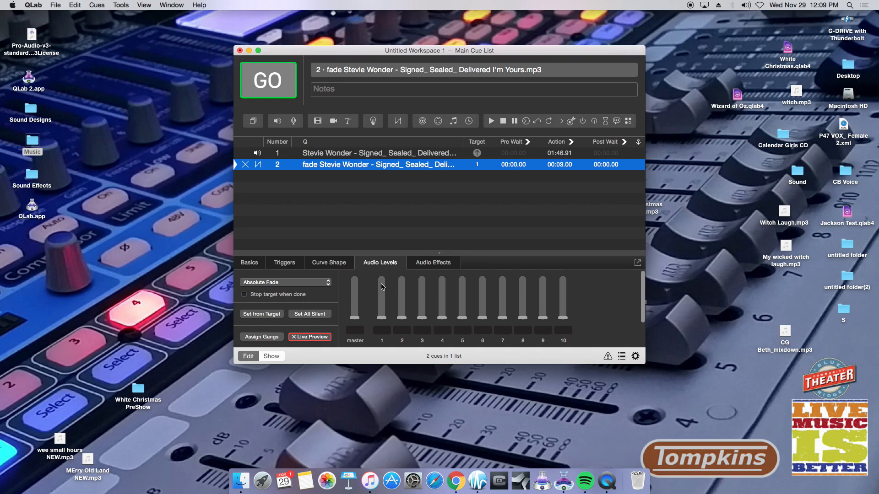
- In the fade cue, set the input 1 level and the crosspoints from input 1 to output 1 and input 2 to output 2 to 0
{"action": "scroll", "coordinate": [420, 326], "scroll_direction": "down", "scroll_amount": 3}
{"action": "left_click", "coordinate": [349, 330]}
{"action": "type", "text": "0"}
{"action": "key", "text": "Return"}
{"action": "left_click", "coordinate": [383, 329]}
{"action": "type", "text": "0"}
{"action": "left_click", "coordinate": [404, 338]}
{"action": "type", "text": "0"}
{"action": "key", "text": "Return"}
{"action": "scroll", "coordinate": [441, 316], "scroll_direction": "up", "scroll_amount": 3}
- Set the Stevie Wonder cue's master level to 0
{"action": "left_click", "coordinate": [359, 153]}
{"action": "left_click", "coordinate": [380, 263]}
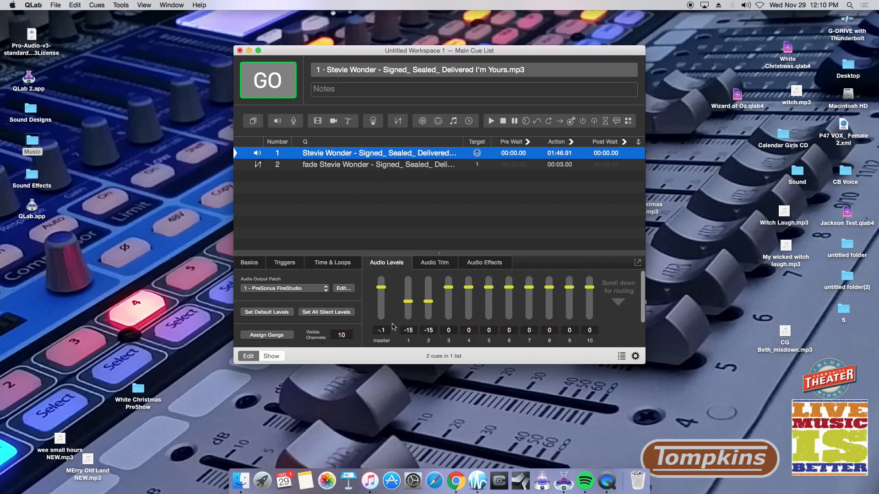
{"action": "type", "text": "0"}
{"action": "key", "text": "Return"}
- In the fade cue's audio levels, set the master to 0 and outputs 1 and 2 to -15
{"action": "left_click", "coordinate": [320, 164]}
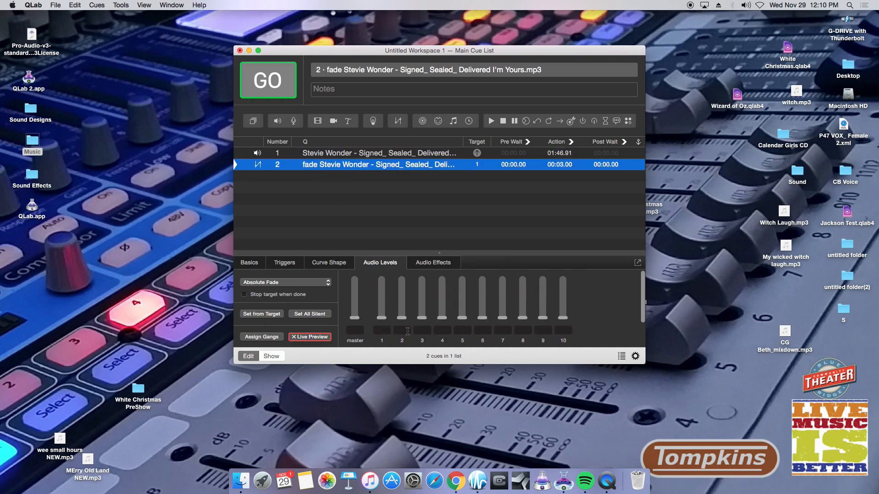
{"action": "left_click", "coordinate": [355, 330]}
{"action": "type", "text": "0"}
{"action": "left_click", "coordinate": [382, 330]}
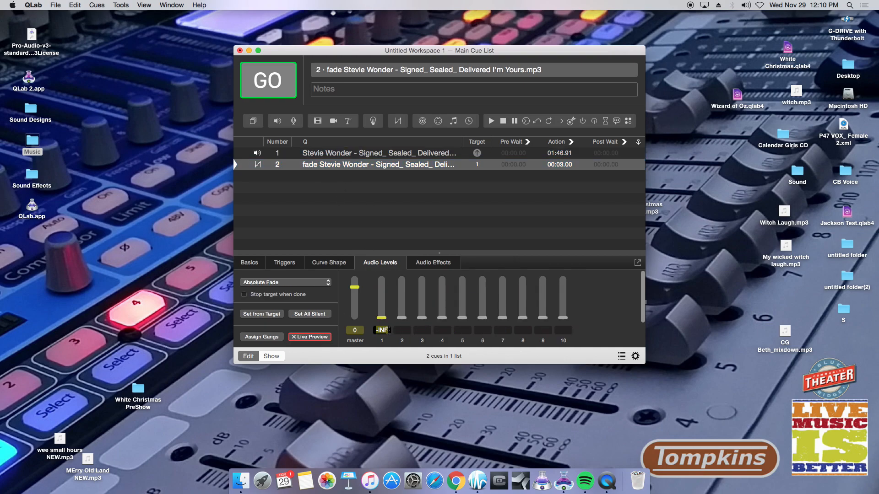
{"action": "type", "text": "-15"}
{"action": "left_click", "coordinate": [402, 330]}
{"action": "left_click", "coordinate": [403, 330]}
{"action": "type", "text": "-15"}
{"action": "key", "text": "Return"}
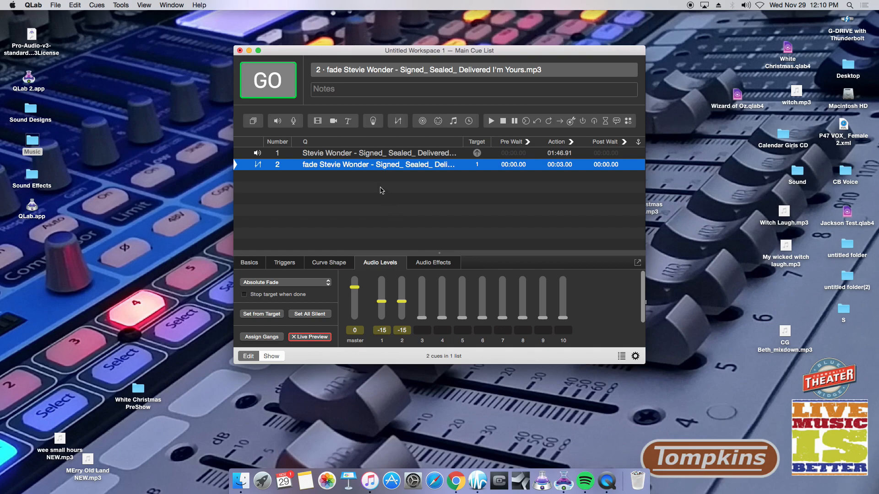
- Silence the Stevie Wonder cue's master and outputs 1 and 2, and check its crosspoint routing
{"action": "left_click", "coordinate": [384, 157]}
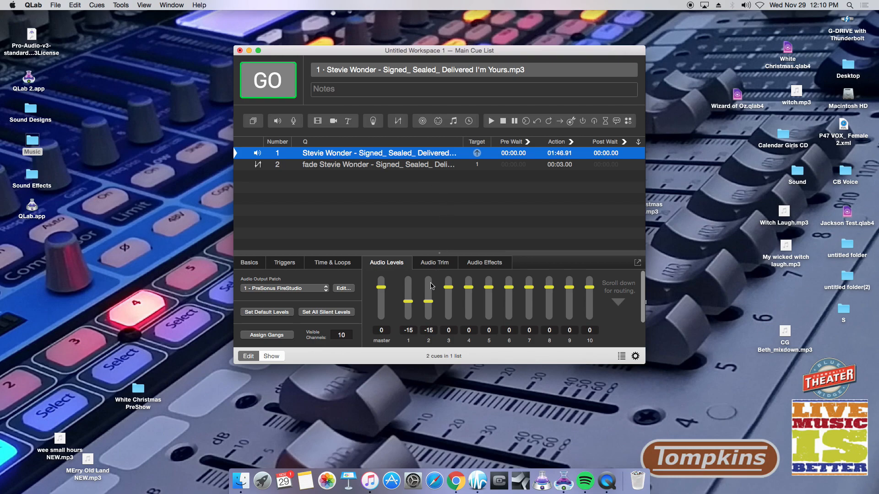
{"action": "left_click", "coordinate": [386, 322]}
{"action": "left_click", "coordinate": [408, 320]}
{"action": "left_click", "coordinate": [433, 328]}
{"action": "scroll", "coordinate": [434, 331], "scroll_direction": "down", "scroll_amount": 2}
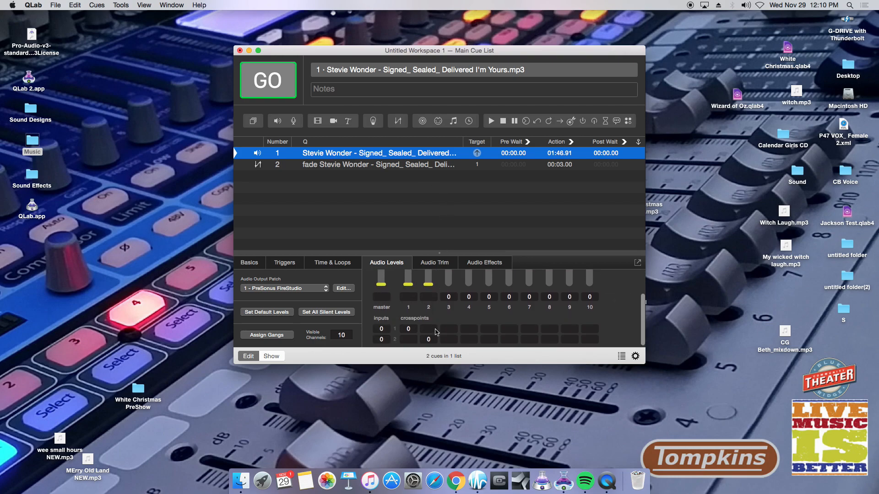
- Play and stop the silenced Stevie Wonder cue, and replay it with the fade cue triggered to test the fade-in
{"action": "key", "text": "space"}
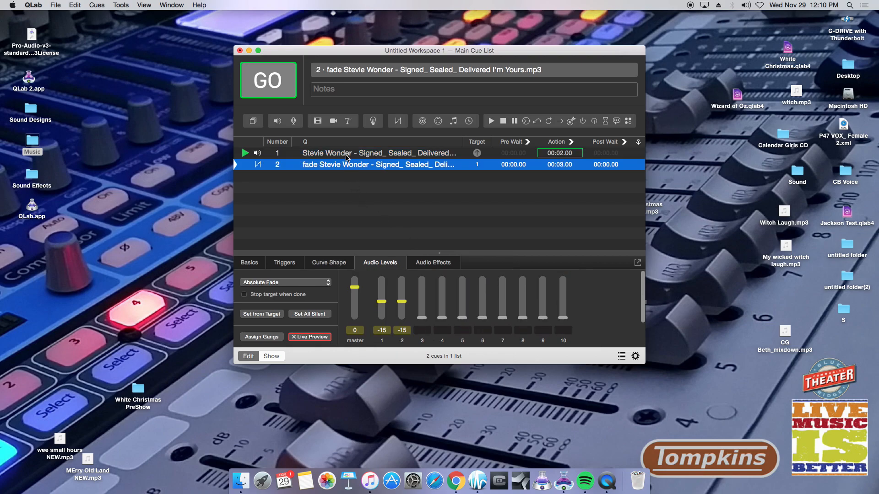
{"action": "key", "text": "Escape"}
{"action": "left_click", "coordinate": [346, 157]}
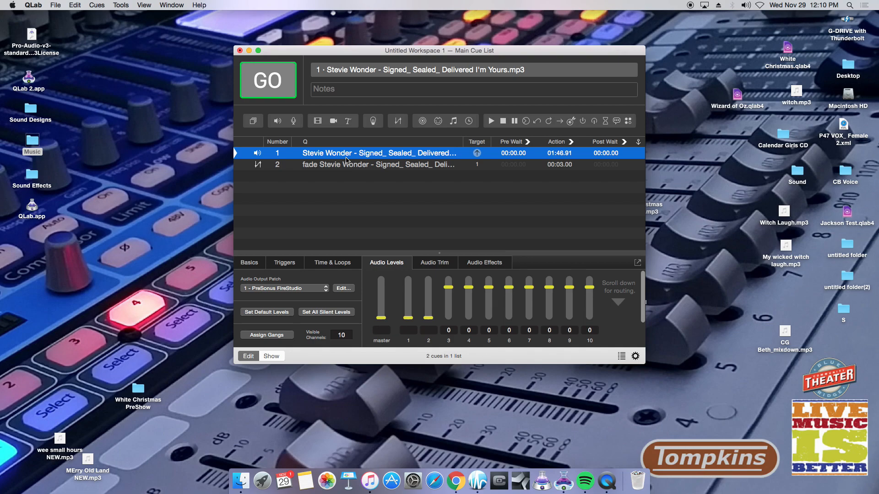
{"action": "key", "text": "space"}
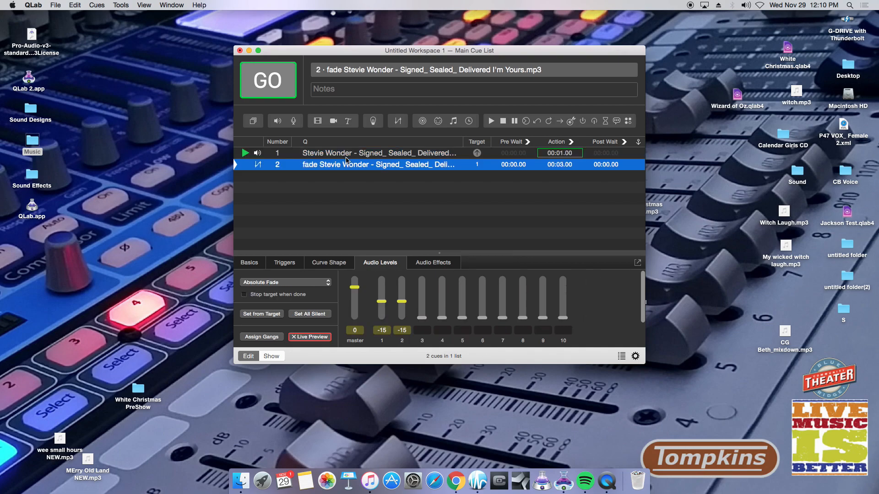
{"action": "key", "text": "space"}
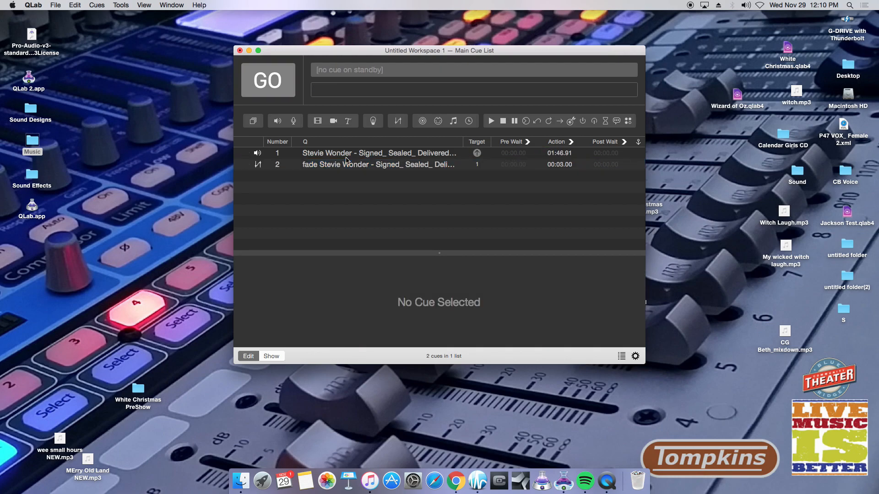
- Set the Stevie Wonder audio cue to Auto-continue so the fade cue below it starts automatically
{"action": "left_click", "coordinate": [346, 157]}
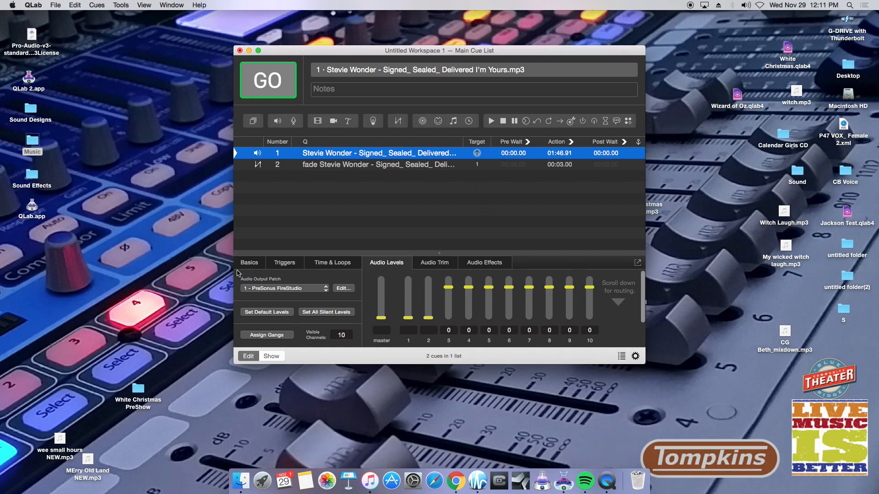
{"action": "left_click", "coordinate": [256, 265]}
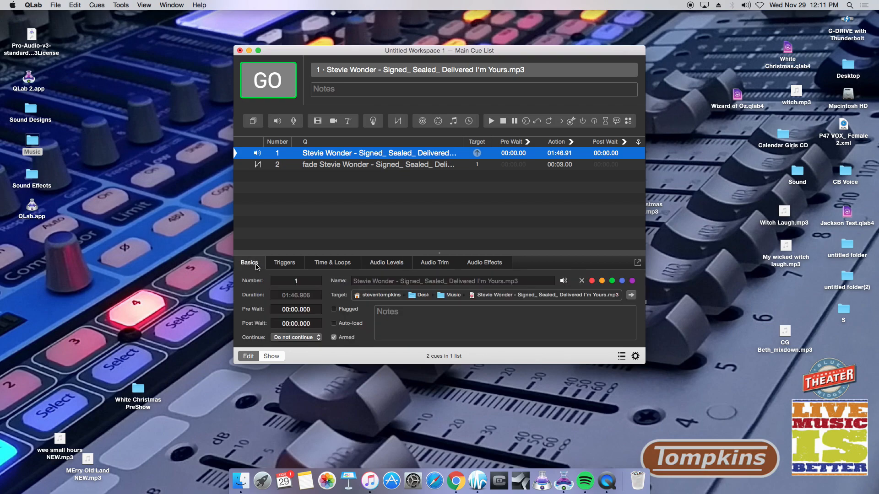
{"action": "left_click", "coordinate": [311, 339]}
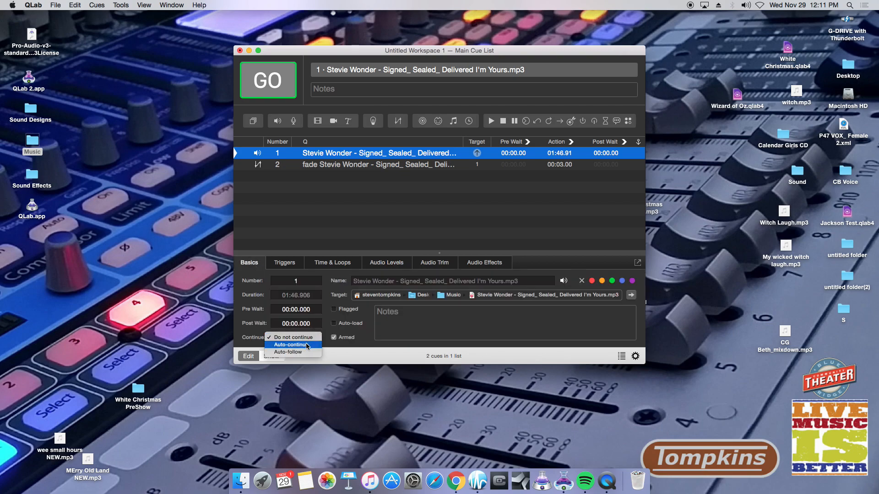
{"action": "left_click", "coordinate": [306, 346]}
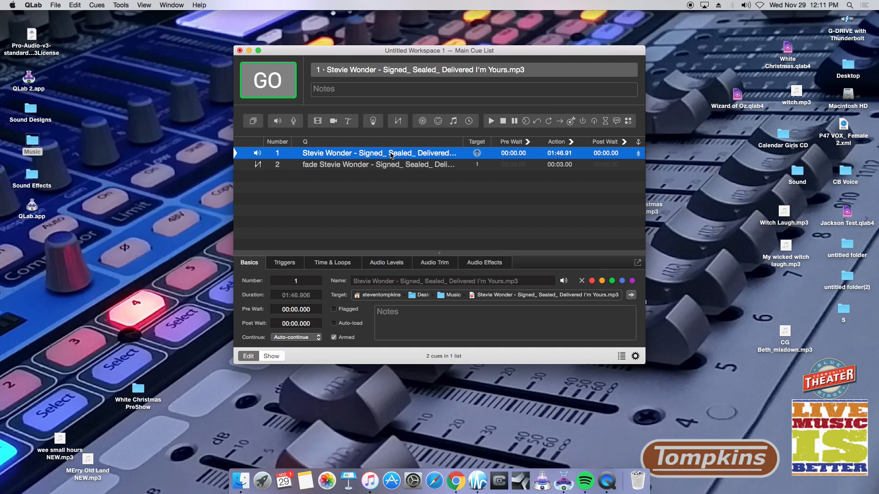
- Play and stop the Stevie Wonder cue, and replay it to test the automatically triggered fade-in
{"action": "key", "text": "space"}
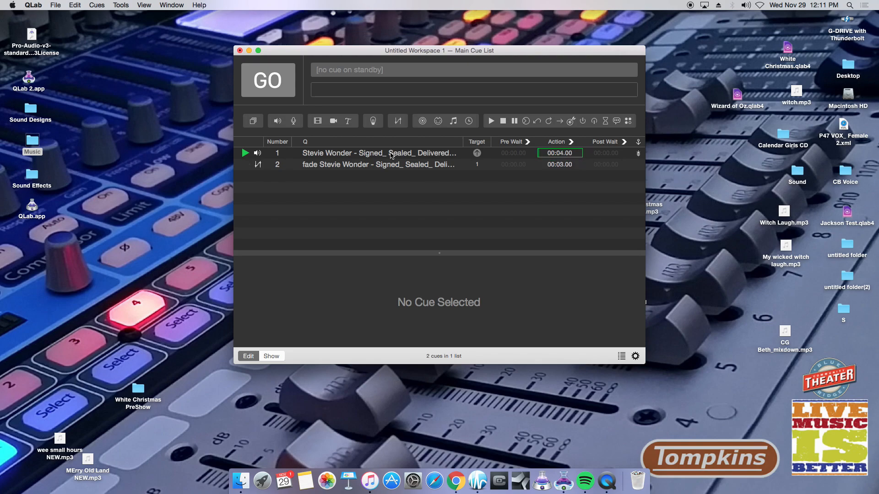
{"action": "key", "text": "Escape"}
{"action": "left_click", "coordinate": [394, 154]}
{"action": "key", "text": "space"}
{"action": "left_click", "coordinate": [395, 151]}
{"action": "key", "text": "space"}
- Set the fade cue's duration to 7 seconds and play the Stevie Wonder cue to hear the longer fade-in
{"action": "double_click", "coordinate": [569, 165]}
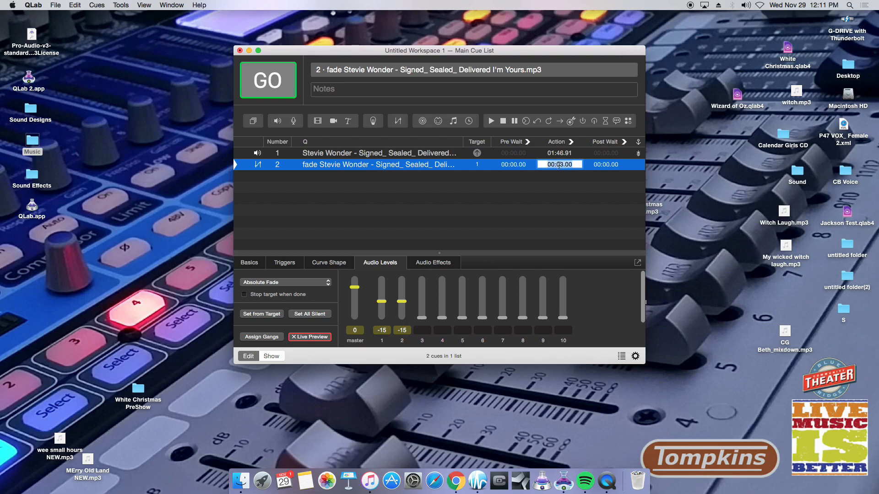
{"action": "type", "text": "7"}
{"action": "key", "text": "Return"}
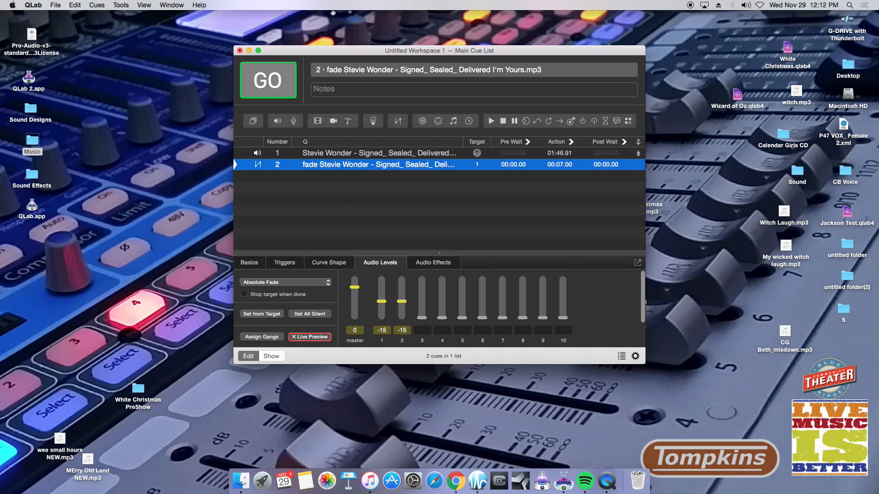
{"action": "key", "text": "Up"}
{"action": "key", "text": "space"}
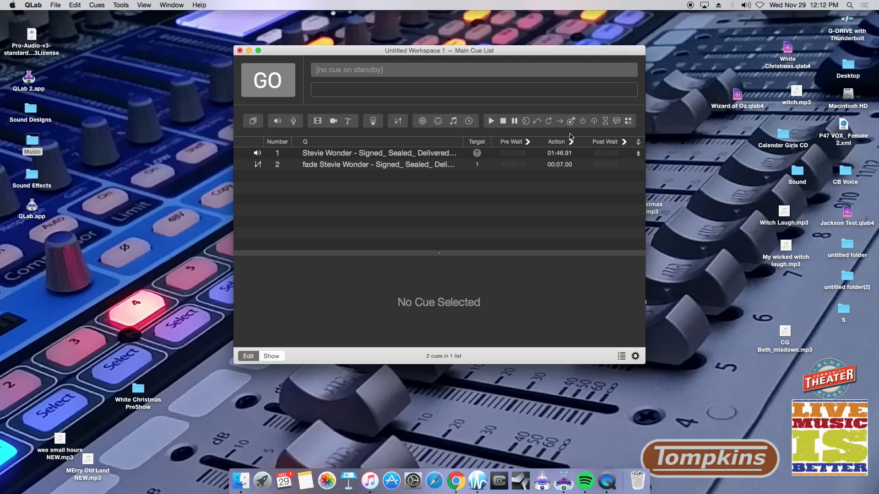
- Change the fade cue's curve shape to Parametric Curve and play the Stevie Wonder cue to hear it
{"action": "left_click", "coordinate": [390, 165]}
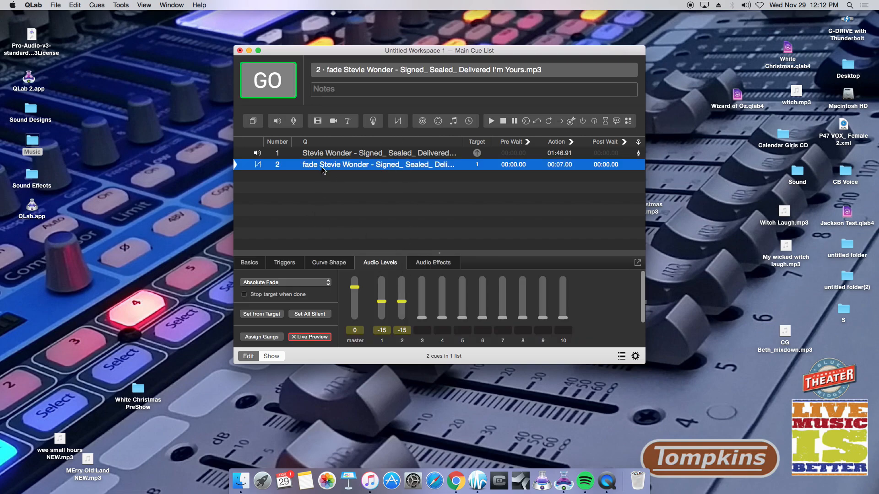
{"action": "left_click", "coordinate": [329, 263]}
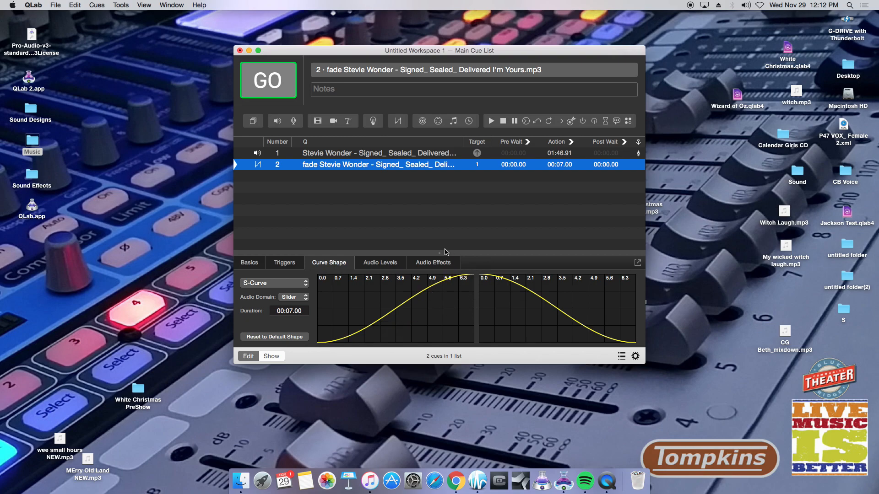
{"action": "left_click", "coordinate": [260, 286]}
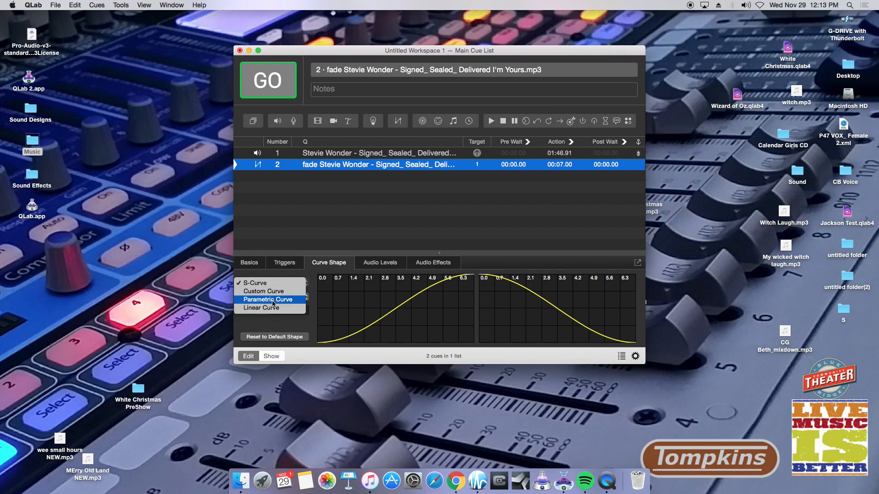
{"action": "left_click", "coordinate": [273, 301]}
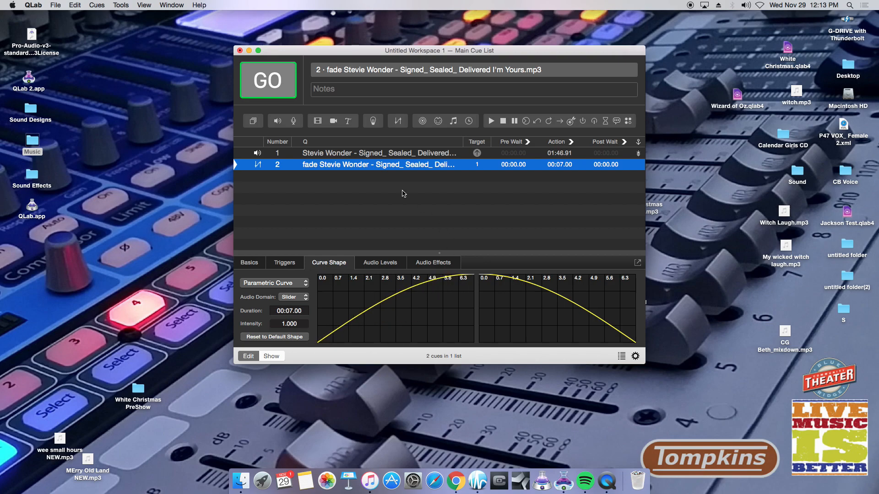
{"action": "left_click", "coordinate": [394, 157]}
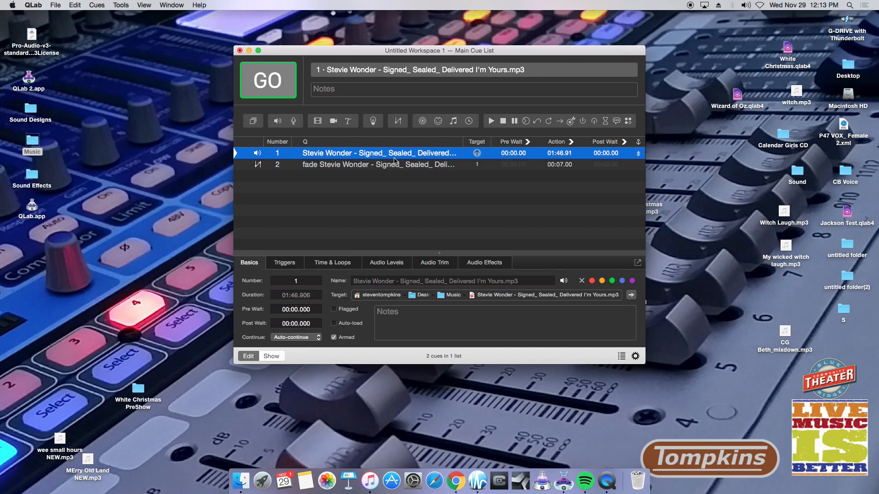
{"action": "key", "text": "space"}
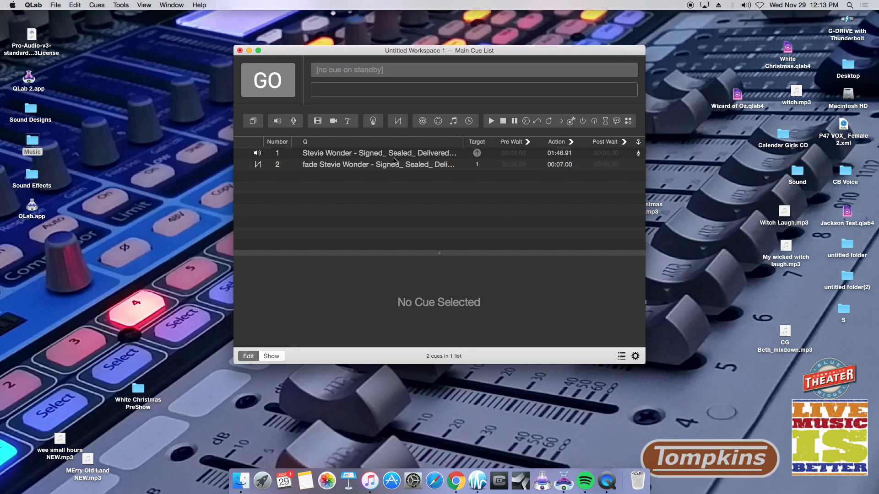
- Change the fade cue's curve shape to Linear Curve
{"action": "left_click", "coordinate": [392, 164]}
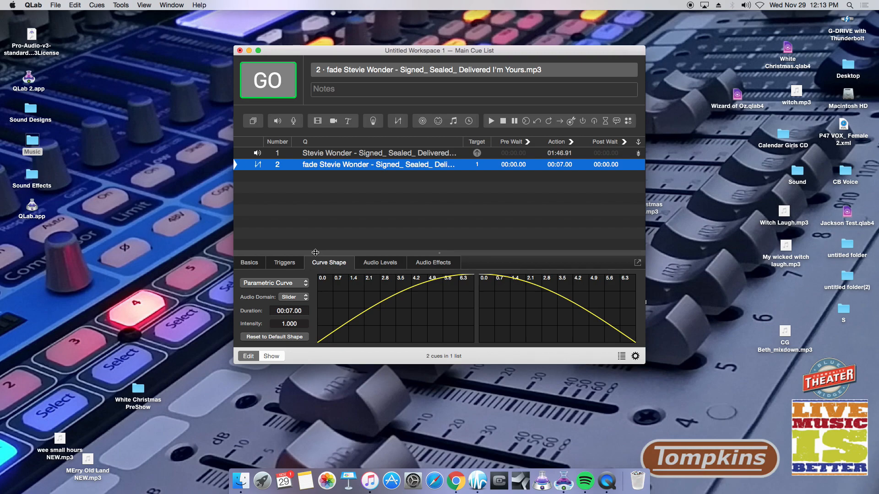
{"action": "left_click", "coordinate": [306, 283]}
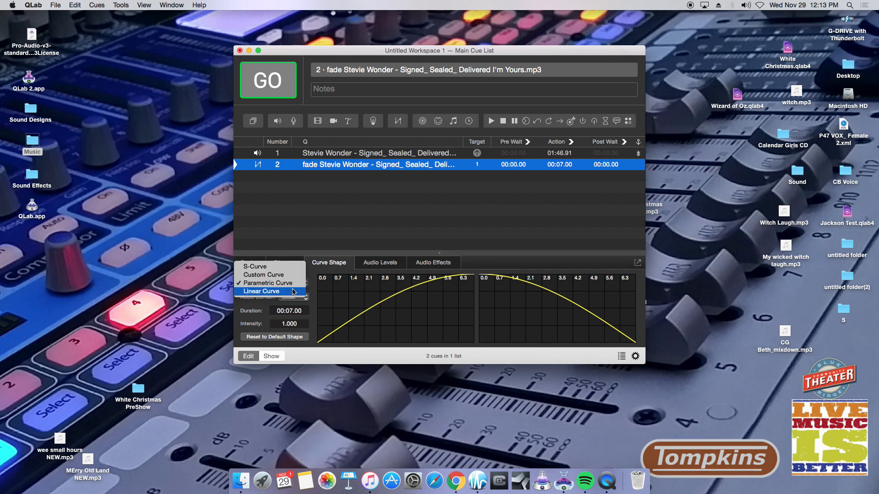
{"action": "left_click", "coordinate": [275, 291]}
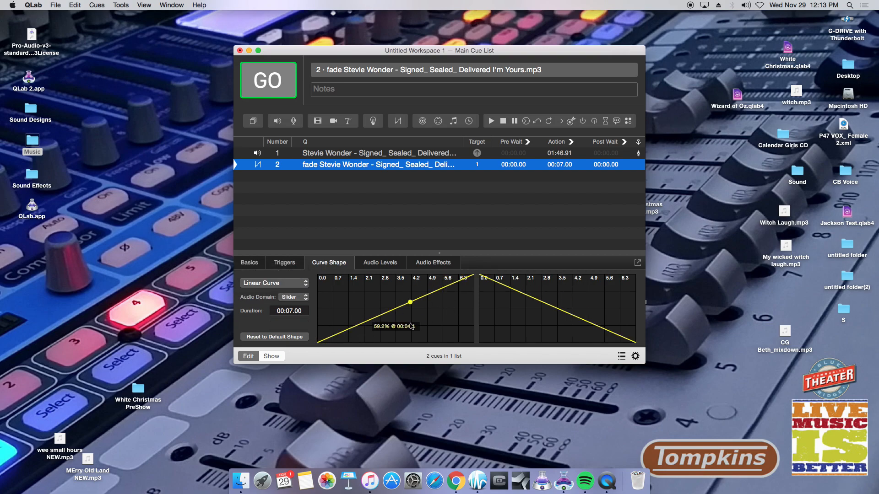
- Switch the fade cue to Custom Curve and reshape the fade-in graph into an early rise, a dip and a steep final rise
{"action": "left_click", "coordinate": [290, 283]}
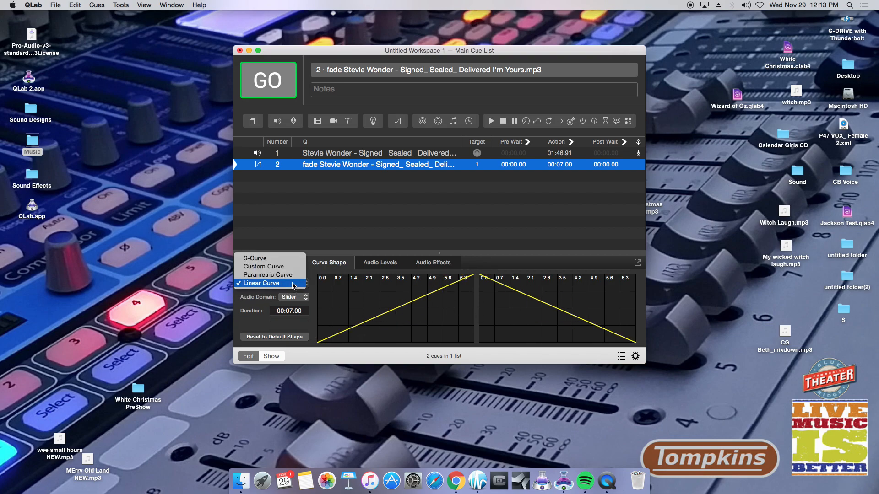
{"action": "left_click", "coordinate": [267, 263]}
{"action": "left_click_drag", "start_coordinate": [364, 322], "coordinate": [320, 274]}
{"action": "left_click_drag", "start_coordinate": [379, 290], "coordinate": [417, 343]}
{"action": "left_click_drag", "start_coordinate": [472, 275], "coordinate": [419, 275]}
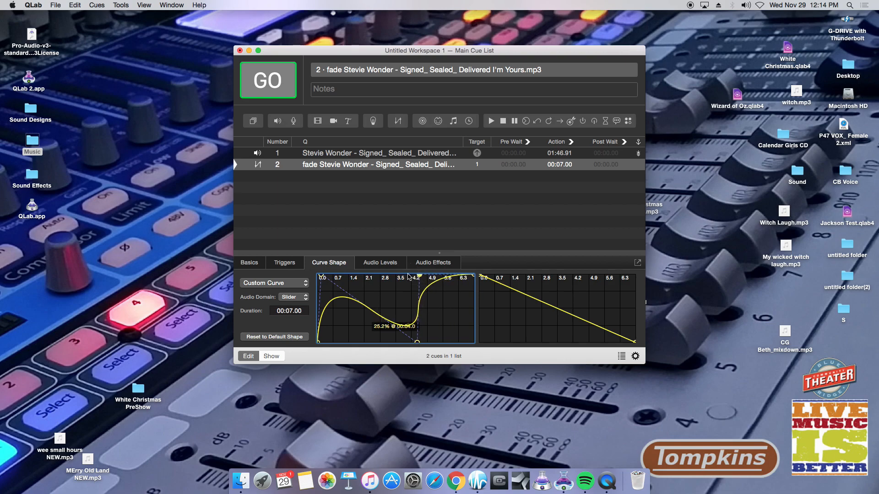
{"action": "mouse_move", "coordinate": [369, 305]}
{"action": "left_mouse_down"}
{"action": "mouse_move", "coordinate": [353, 298]}
{"action": "mouse_move", "coordinate": [356, 316]}
{"action": "left_mouse_up"}
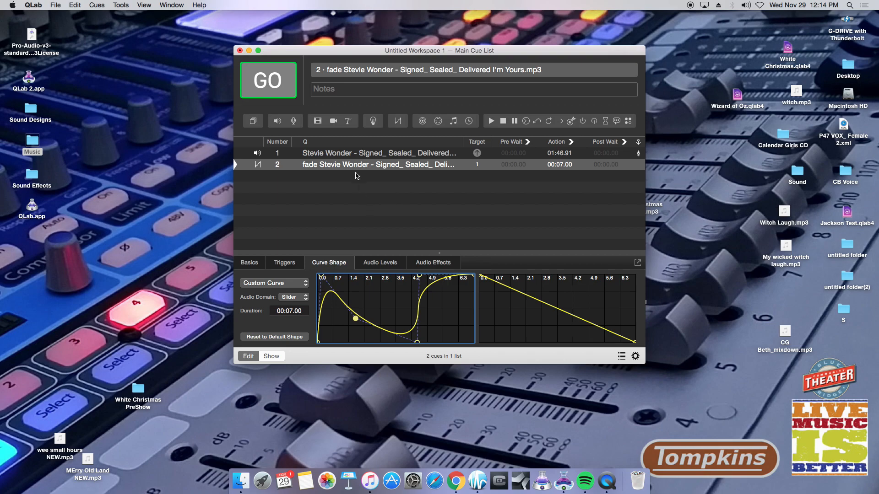
- Play the Stevie Wonder cue with the custom fade curve, and reset the fade cue's curve to its default shape
{"action": "left_click", "coordinate": [356, 156]}
{"action": "key", "text": "space"}
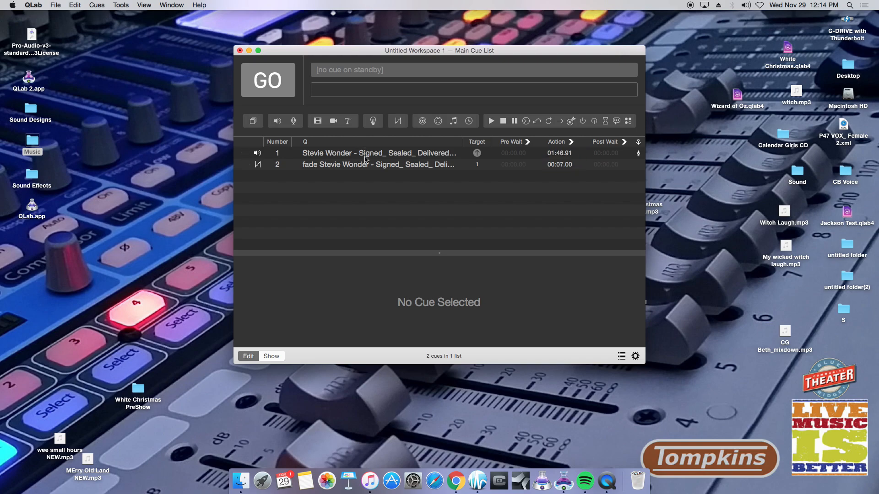
{"action": "left_click", "coordinate": [362, 171]}
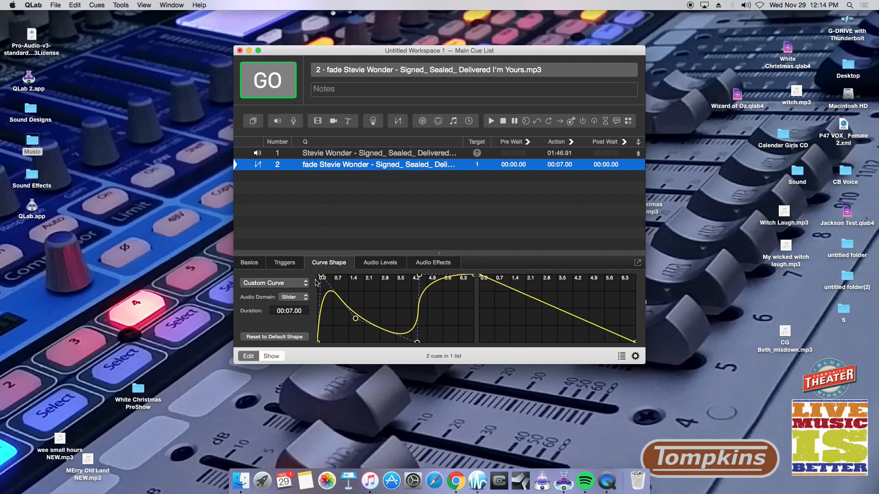
{"action": "left_click", "coordinate": [280, 336]}
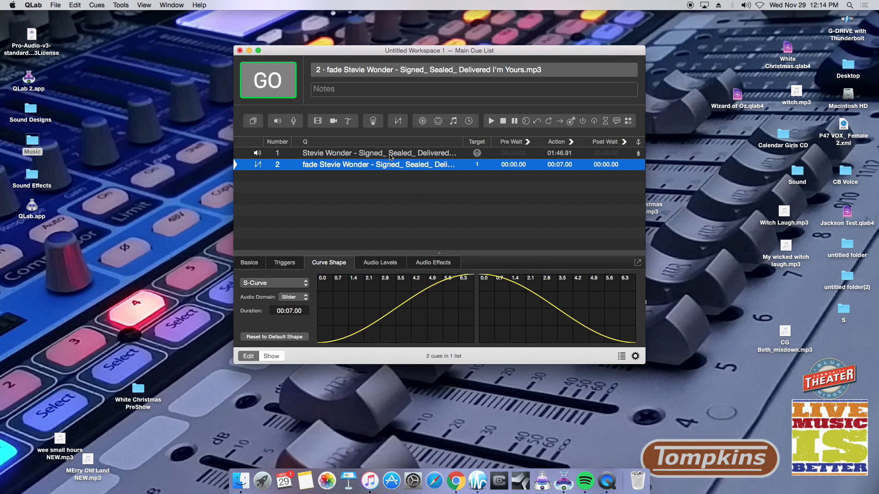
- Add a second fade cue at the end of the list and target it to the Stevie Wonder audio cue
{"action": "left_click", "coordinate": [398, 121]}
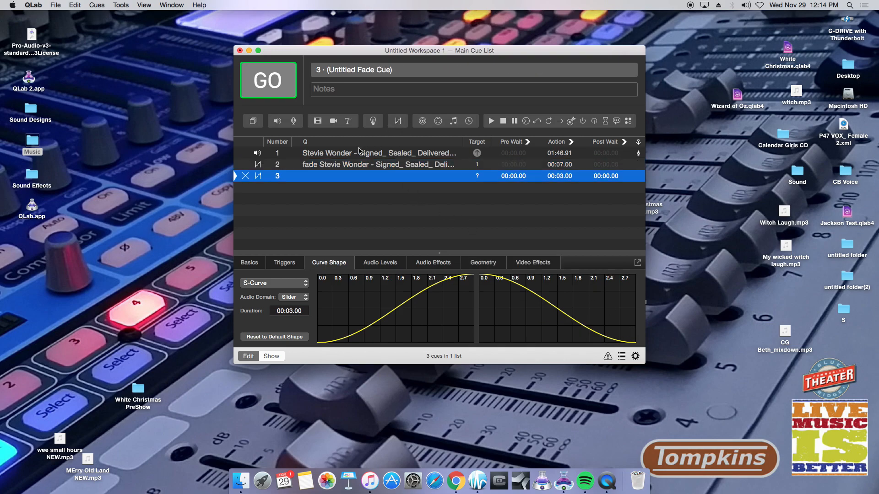
{"action": "left_click", "coordinate": [347, 154]}
{"action": "left_click_drag", "start_coordinate": [328, 156], "coordinate": [338, 177]}
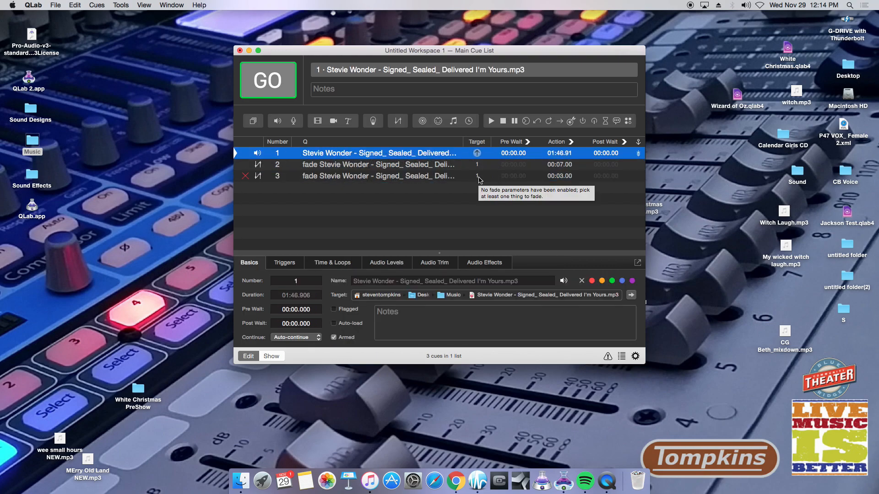
- Renumber the Stevie Wonder cue as 5 to check how the fade targets follow, and restore its number to 1
{"action": "double_click", "coordinate": [283, 154]}
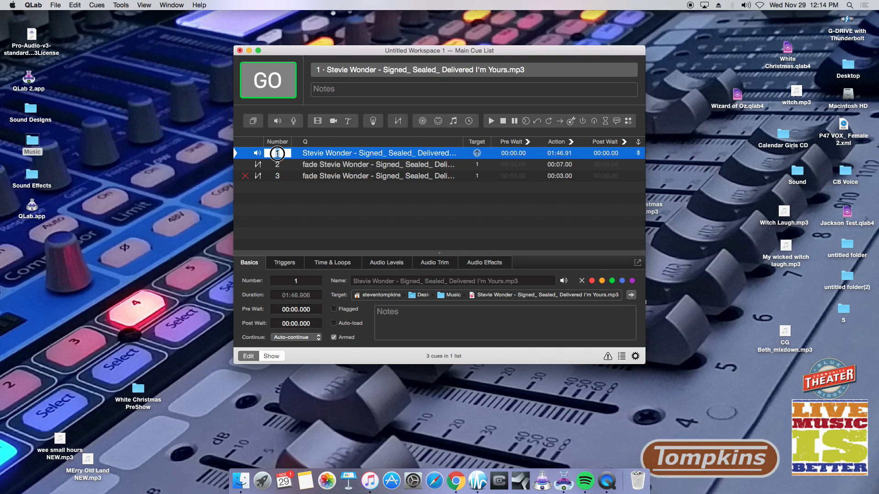
{"action": "type", "text": "5"}
{"action": "key", "text": "Return"}
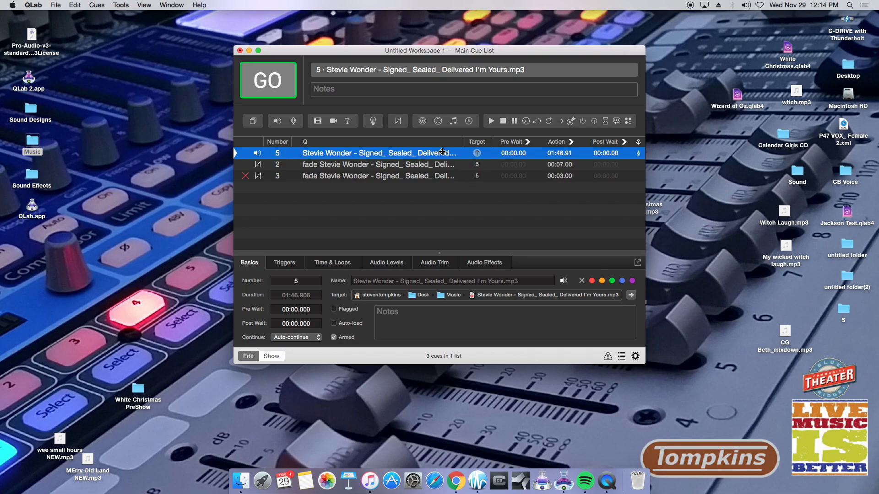
{"action": "double_click", "coordinate": [283, 153]}
{"action": "type", "text": "1"}
{"action": "key", "text": "Return"}
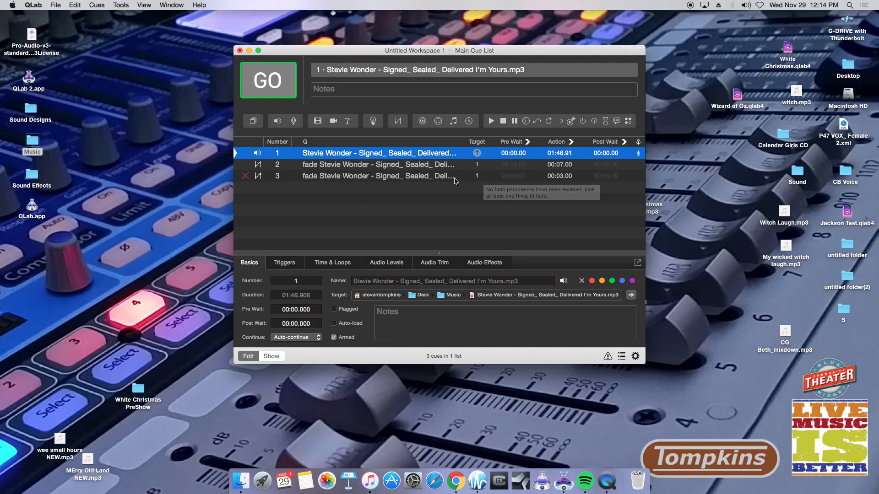
- In cue 3's audio levels, set the master fade to -INF and enable stopping the target when done
{"action": "left_click", "coordinate": [437, 176]}
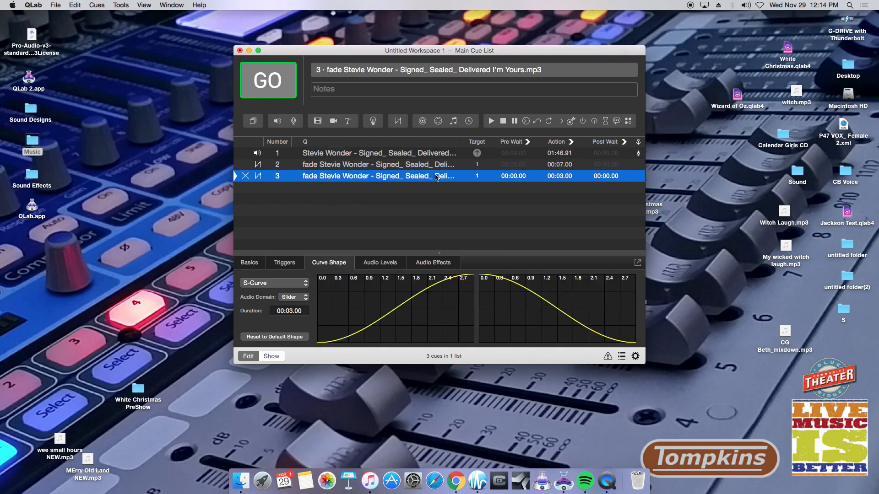
{"action": "left_click", "coordinate": [396, 262]}
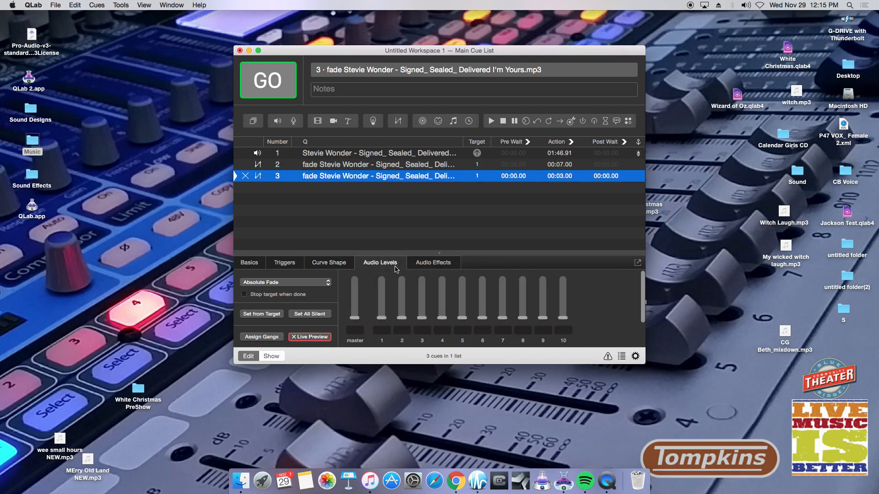
{"action": "left_click", "coordinate": [355, 318]}
{"action": "left_click", "coordinate": [244, 294]}
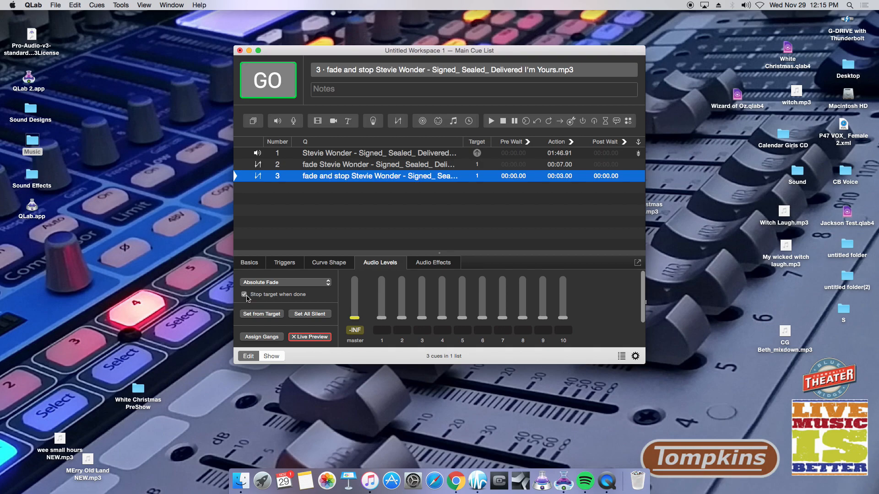
{"action": "scroll", "coordinate": [398, 308], "scroll_direction": "down", "scroll_amount": 2}
{"action": "scroll", "coordinate": [398, 323], "scroll_direction": "up", "scroll_amount": 2}
- Set the duration of the fade-in cue, number 2, to 3 seconds
{"action": "left_click", "coordinate": [333, 155]}
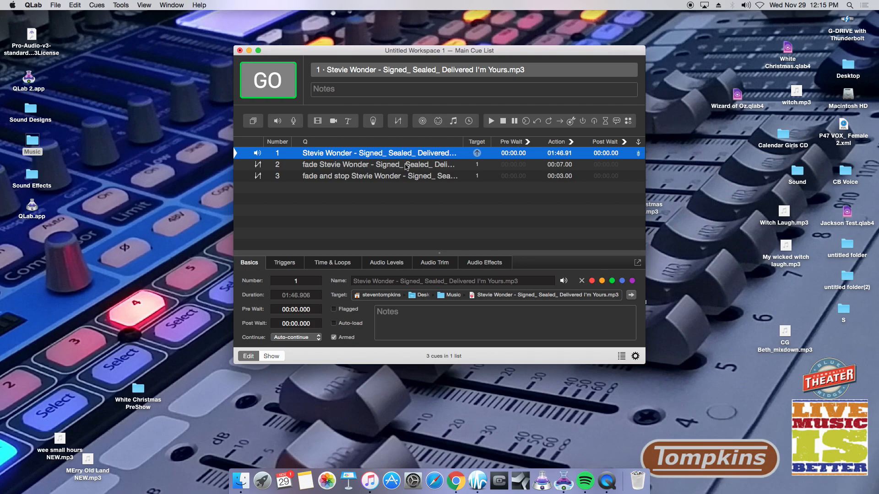
{"action": "left_click", "coordinate": [407, 167]}
{"action": "double_click", "coordinate": [556, 164]}
{"action": "type", "text": "3"}
{"action": "key", "text": "Return"}
- Play the Stevie Wonder cue, trigger the fade-and-stop cue to test the fade-out, and reselect the fade-and-stop cue
{"action": "left_click", "coordinate": [432, 157]}
{"action": "key", "text": "space"}
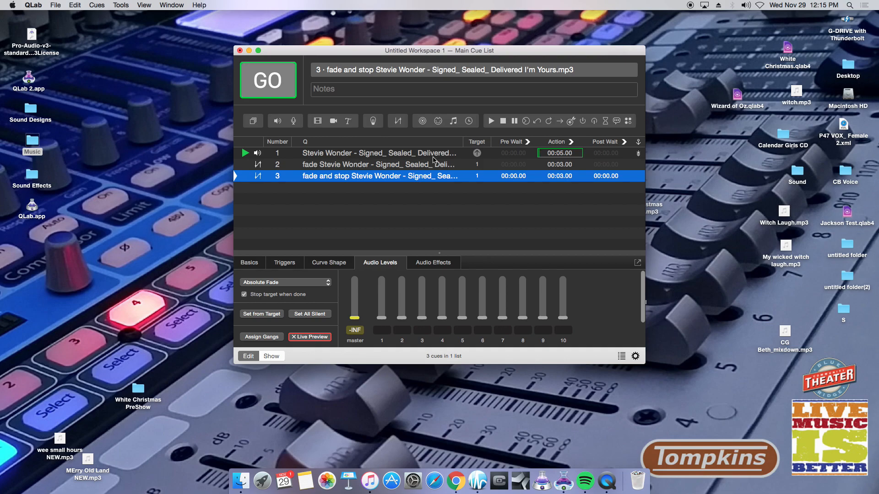
{"action": "key", "text": "space"}
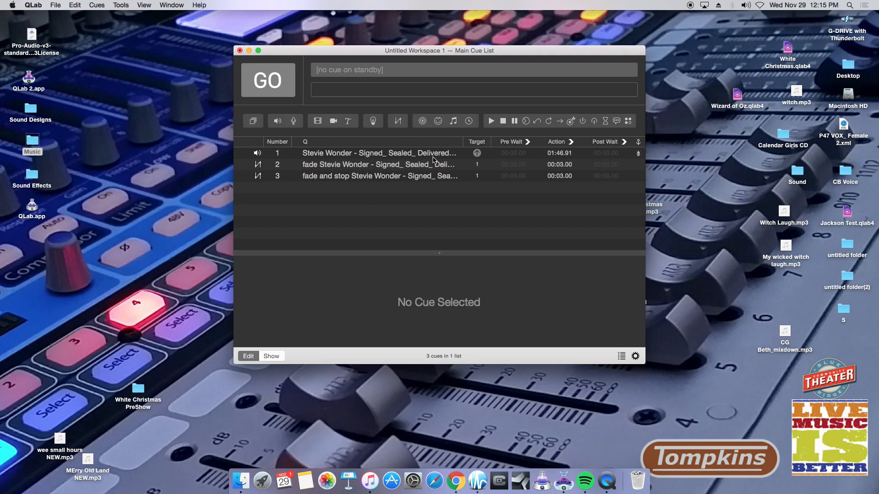
{"action": "left_click", "coordinate": [396, 176]}
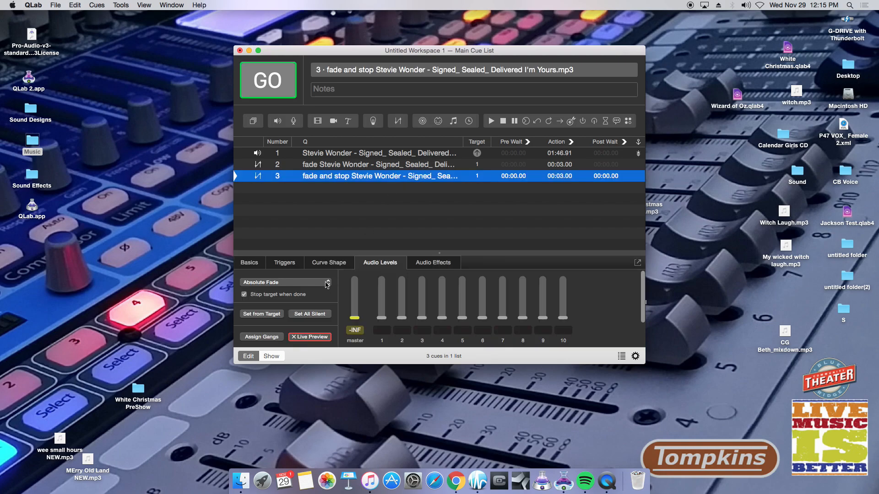
- Disable stopping the target when done for cue 3 and add a new fade cue targeting the Stevie Wonder audio cue
{"action": "left_click", "coordinate": [243, 294]}
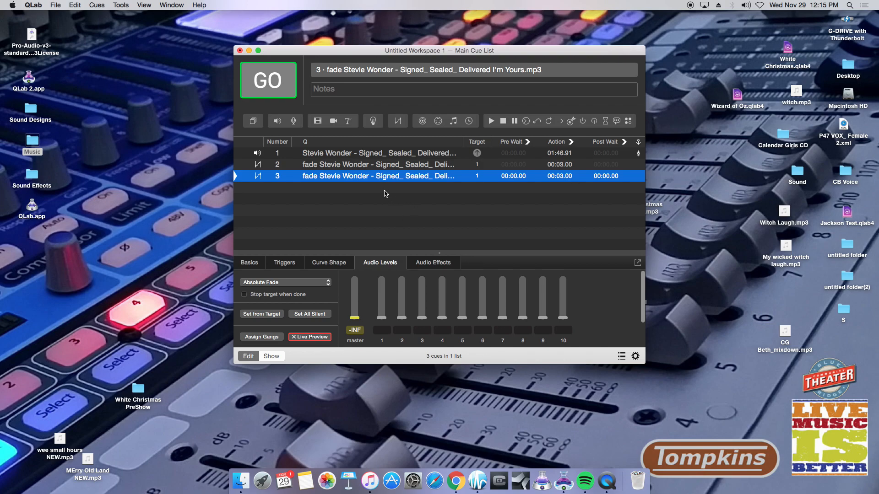
{"action": "left_click", "coordinate": [398, 121]}
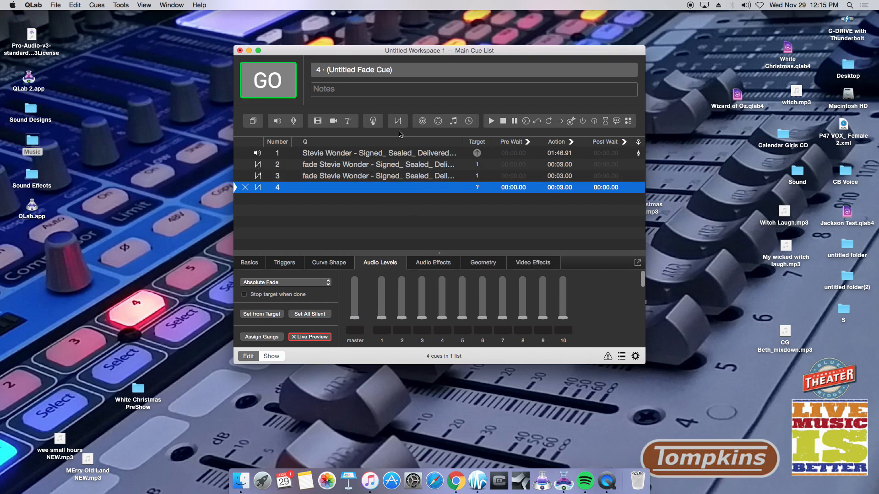
{"action": "left_click_drag", "start_coordinate": [376, 153], "coordinate": [378, 188]}
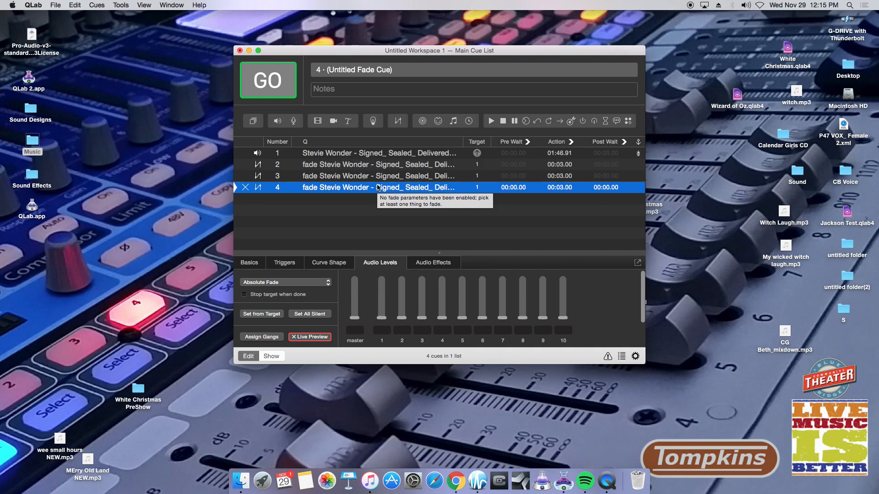
- Set cue 4's fade levels to match the fade-in cue, with the master at 0 and outputs 1 and 2 at -15
{"action": "left_click", "coordinate": [375, 167]}
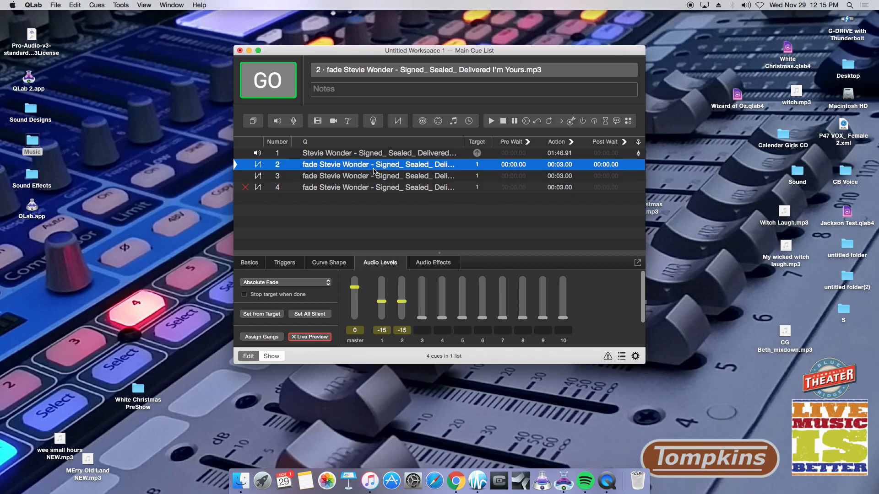
{"action": "left_click", "coordinate": [341, 188]}
{"action": "left_click", "coordinate": [359, 330]}
{"action": "type", "text": "0"}
{"action": "key", "text": "Return"}
{"action": "left_click", "coordinate": [382, 330]}
{"action": "type", "text": "15"}
{"action": "left_click", "coordinate": [401, 330]}
{"action": "type", "text": "15"}
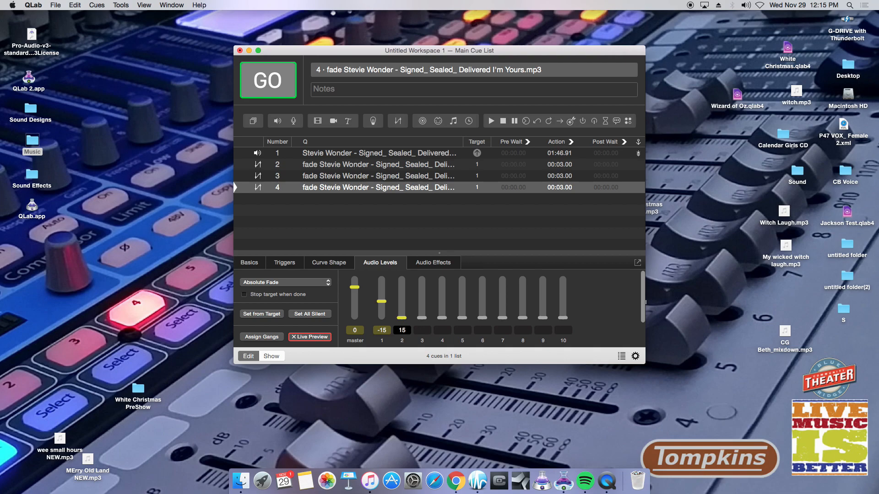
{"action": "scroll", "coordinate": [399, 333], "scroll_direction": "down", "scroll_amount": 3}
{"action": "key", "text": "Return"}
- Set cue 4's input 1 level to 0 and route inputs 1 and 2 to outputs 1 and 2 with crosspoints at 0
{"action": "left_click", "coordinate": [353, 329]}
{"action": "type", "text": "0"}
{"action": "key", "text": "Tab"}
{"action": "left_click", "coordinate": [381, 328]}
{"action": "type", "text": "0"}
{"action": "left_click", "coordinate": [401, 339]}
{"action": "type", "text": "0"}
{"action": "key", "text": "Return"}
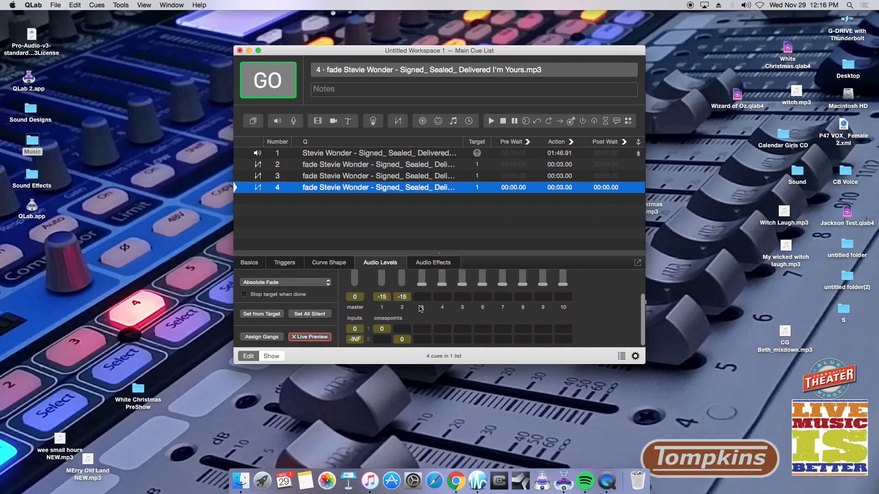
- Play the Stevie Wonder cue, test fading it out with cue 3 and back in with cue 4, and stop playback
{"action": "left_click", "coordinate": [324, 154]}
{"action": "key", "text": "space"}
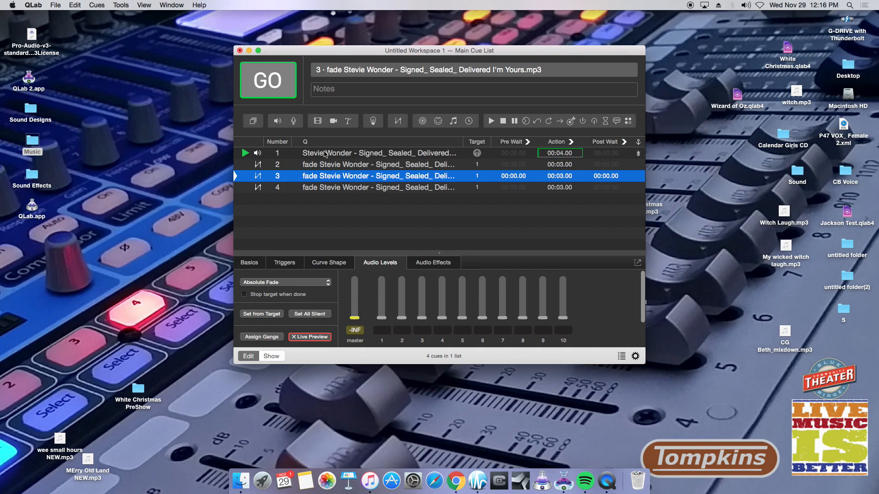
{"action": "key", "text": "space"}
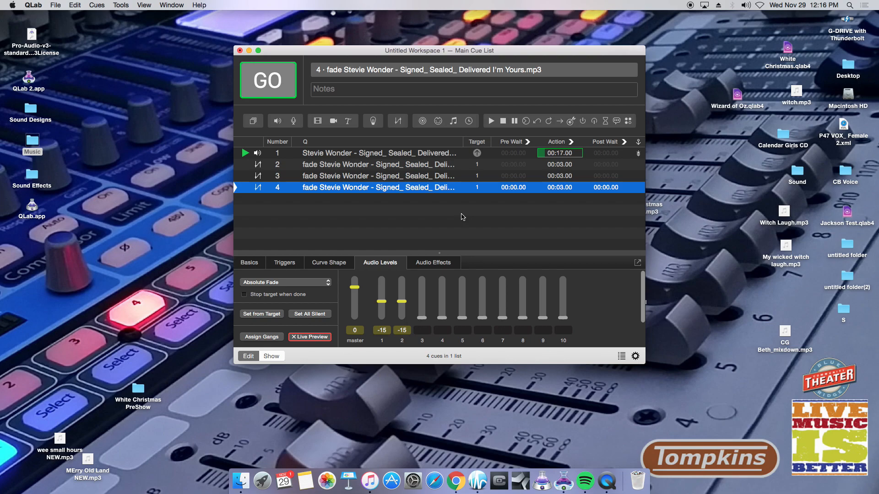
{"action": "key", "text": "space"}
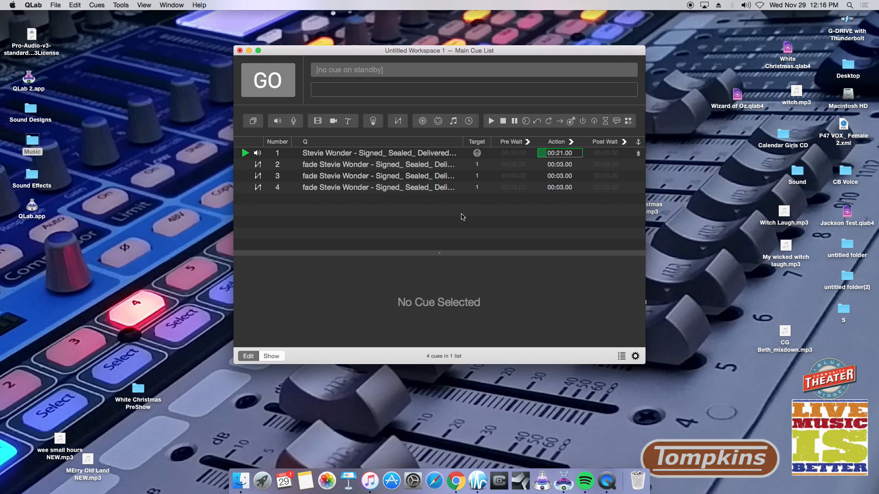
{"action": "key", "text": "Escape"}
{"action": "left_click", "coordinate": [371, 189]}
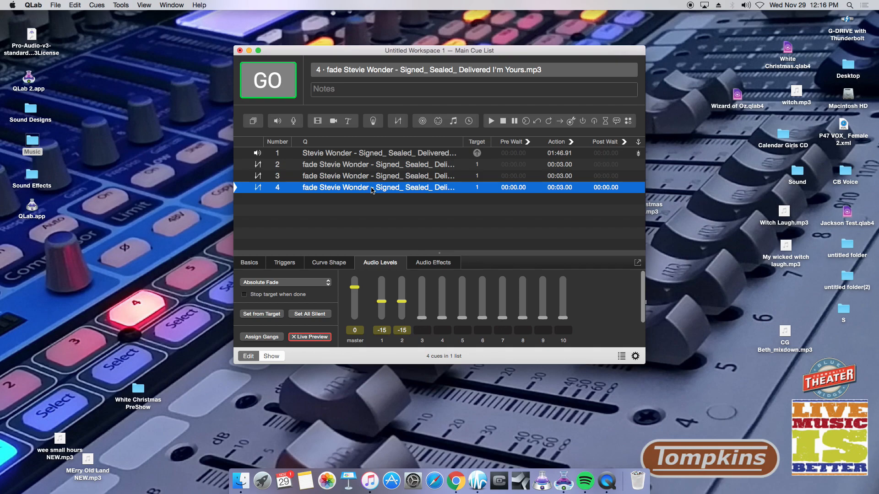
{"action": "left_click", "coordinate": [384, 179]}
{"action": "left_click", "coordinate": [386, 186]}
- Set the Stevie Wonder cue's post-wait to 5 seconds and run it to test the delayed fade-in
{"action": "left_click", "coordinate": [459, 154]}
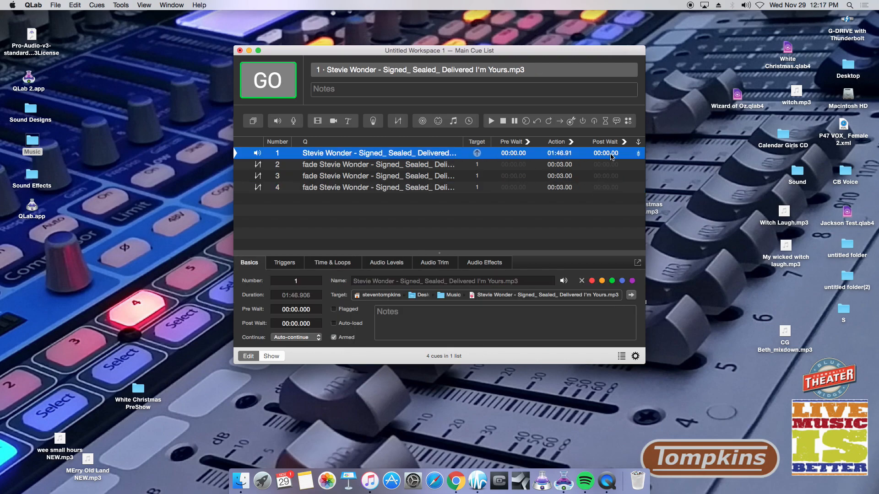
{"action": "double_click", "coordinate": [603, 155]}
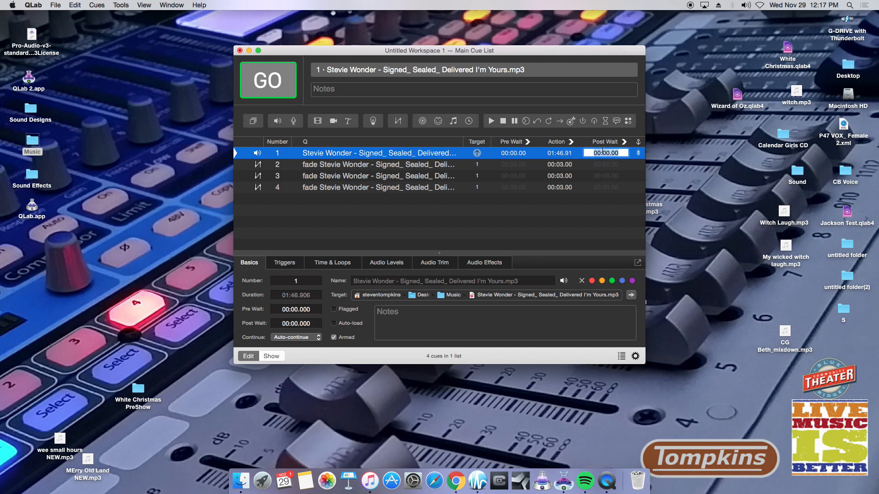
{"action": "type", "text": "5"}
{"action": "key", "text": "Return"}
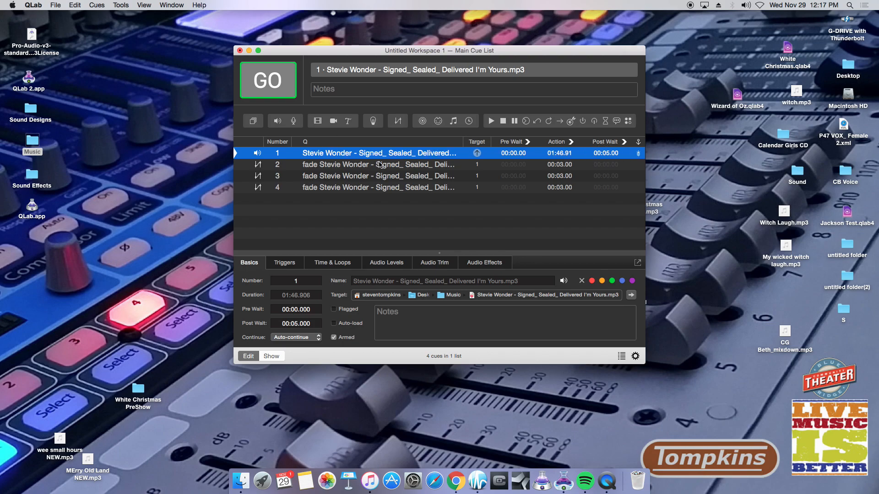
{"action": "key", "text": "space"}
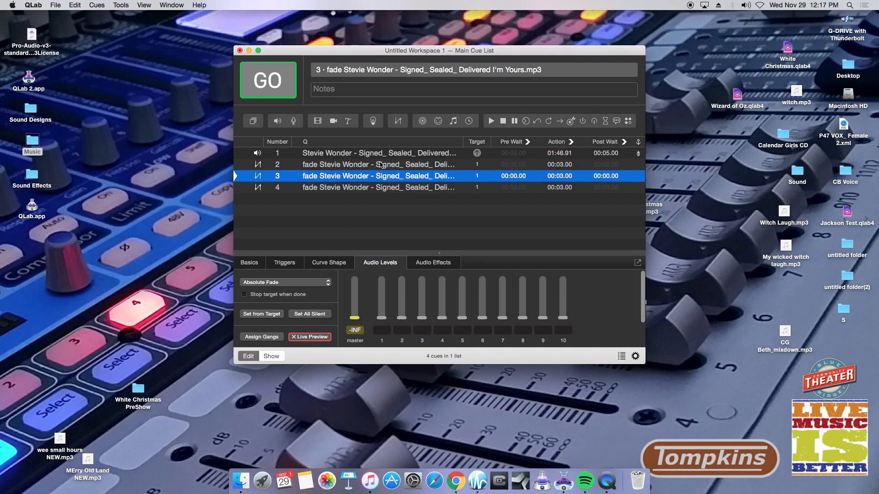
- Reset the Stevie Wonder cue's post-wait to 0, set its pre-wait to 5 seconds, and run it
{"action": "double_click", "coordinate": [605, 153]}
{"action": "type", "text": "0"}
{"action": "key", "text": "Return"}
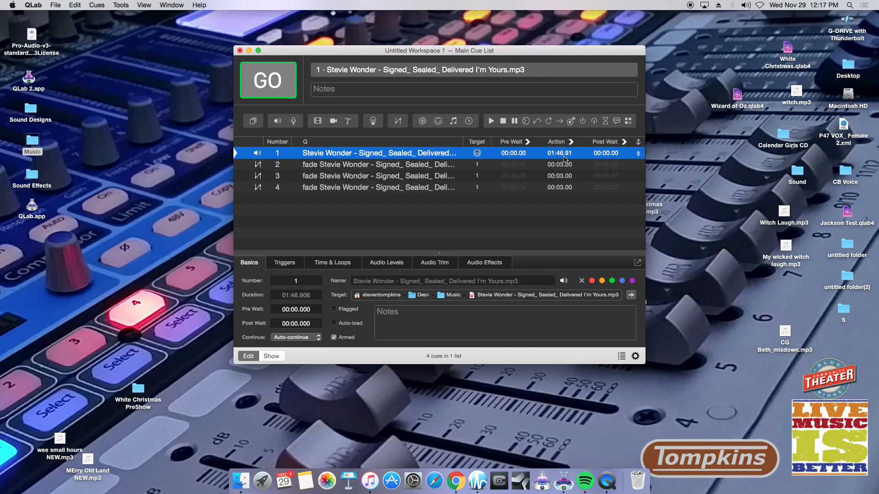
{"action": "double_click", "coordinate": [516, 153]}
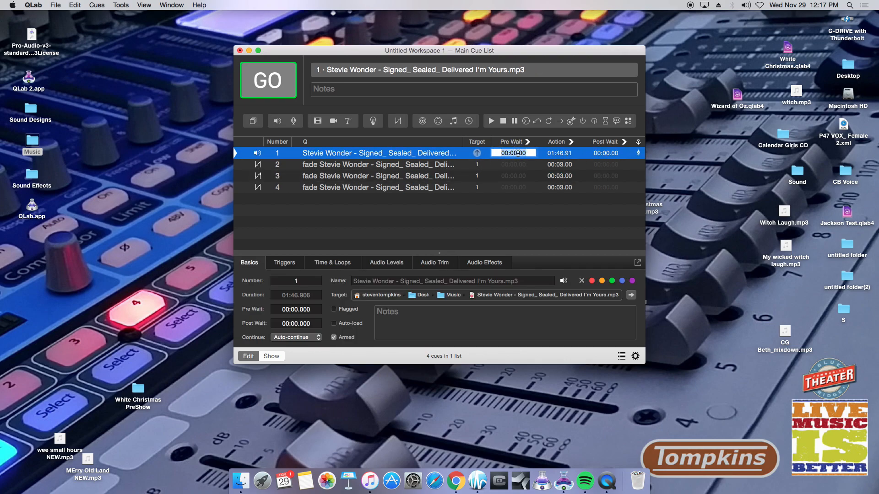
{"action": "type", "text": "5"}
{"action": "key", "text": "Return"}
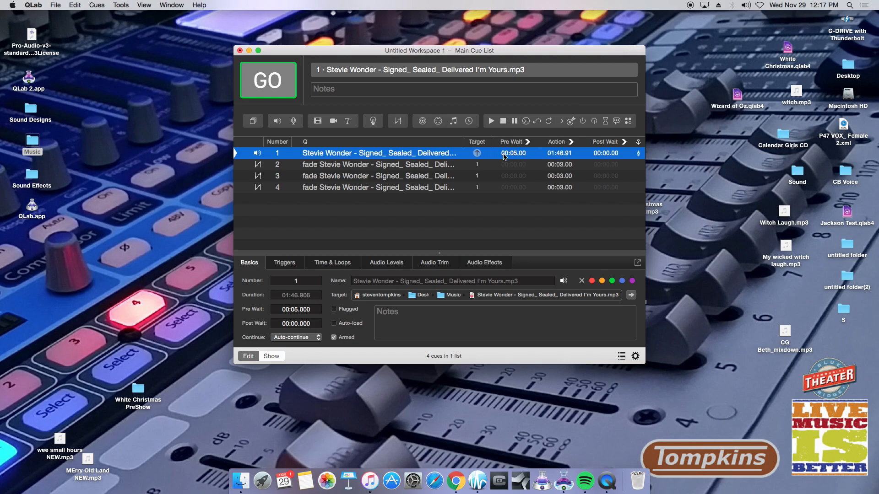
{"action": "key", "text": "space"}
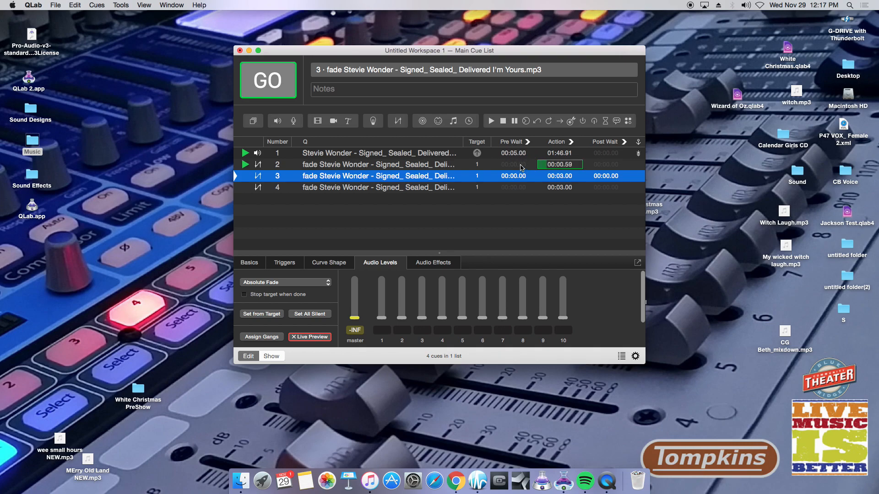
- Stop all playback and reset the Stevie Wonder cue's pre-wait to 0
{"action": "key", "text": "Escape"}
{"action": "left_click", "coordinate": [523, 153]}
{"action": "left_click", "coordinate": [522, 152]}
{"action": "type", "text": "0"}
{"action": "key", "text": "Return"}
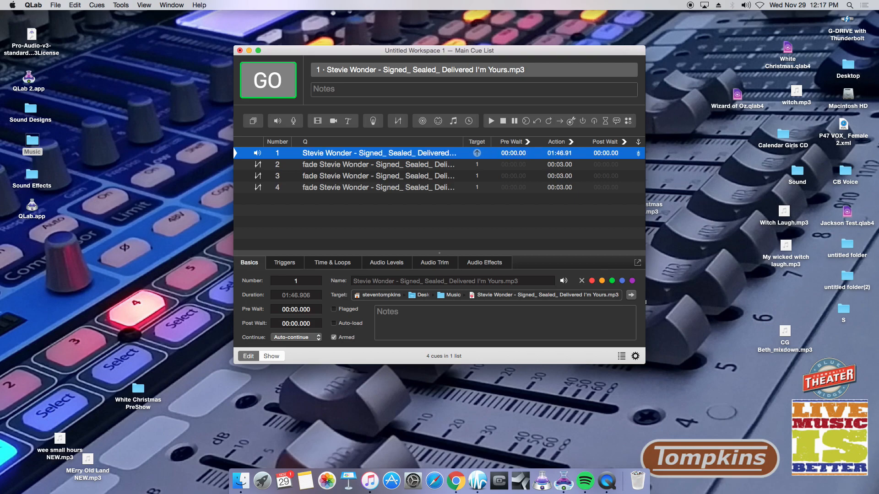
- Set the pre-wait of fade cue 2 to 5 seconds and run the sequence from the Stevie Wonder cue
{"action": "double_click", "coordinate": [519, 166]}
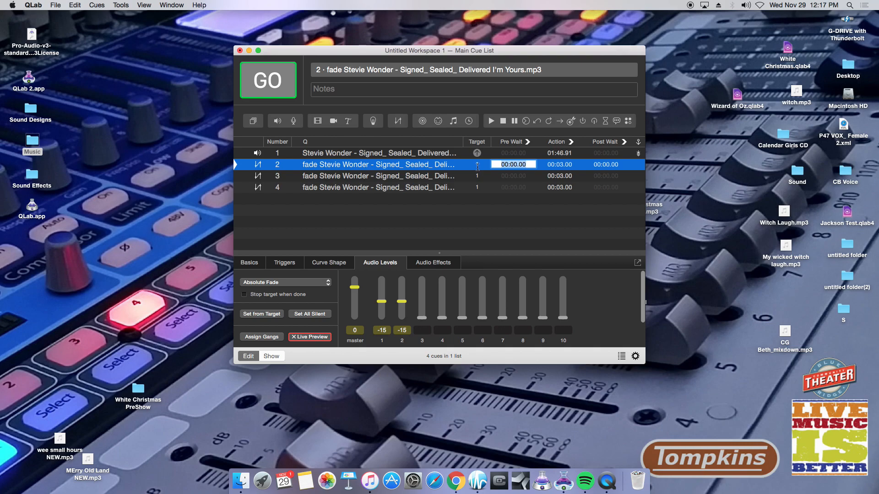
{"action": "type", "text": "5"}
{"action": "key", "text": "Return"}
{"action": "left_click", "coordinate": [464, 157]}
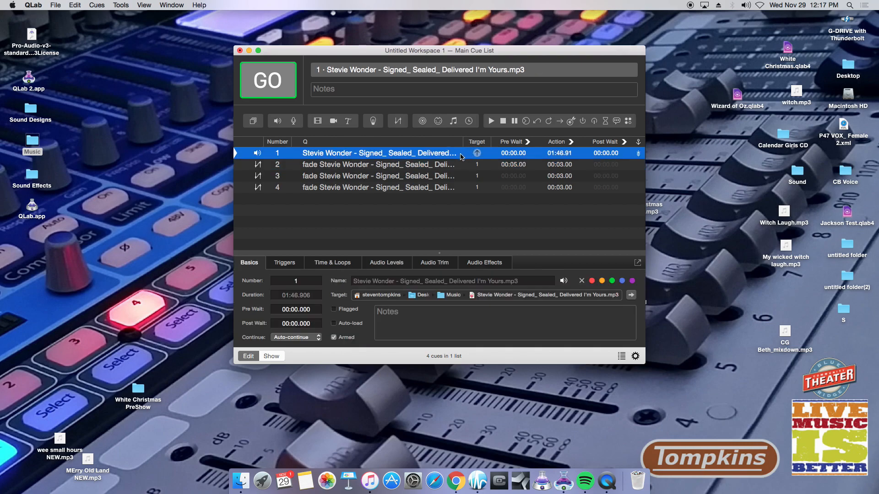
{"action": "key", "text": "space"}
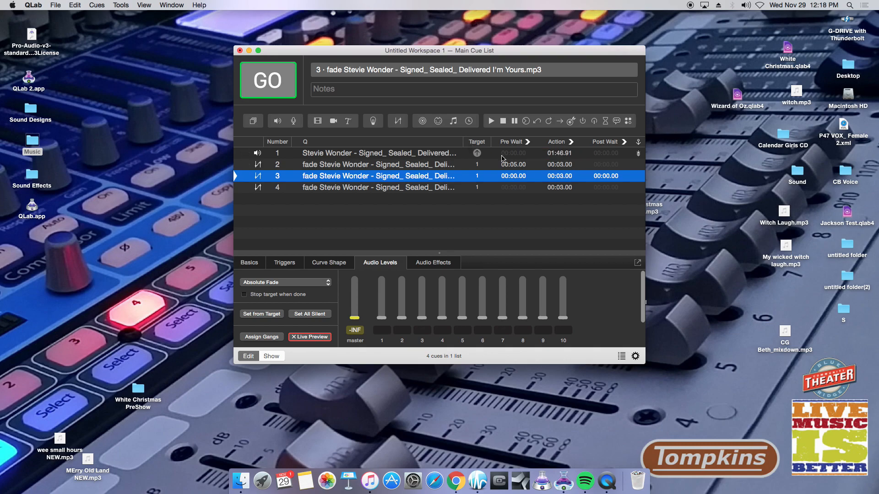
- Reset the pre-wait of fade cue 2 to 0
{"action": "double_click", "coordinate": [526, 165]}
{"action": "type", "text": "0"}
{"action": "key", "text": "Return"}
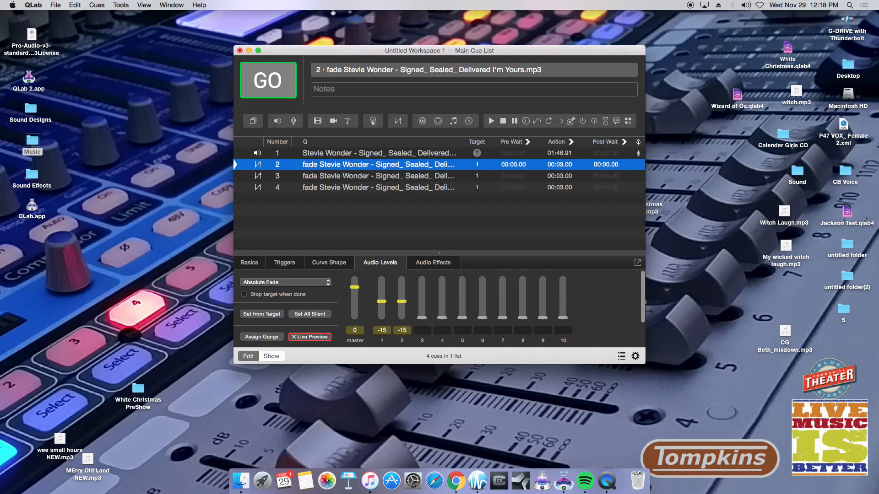
- Set the Stevie Wonder cue's post-wait to 30 seconds and start playing it
{"action": "double_click", "coordinate": [611, 153]}
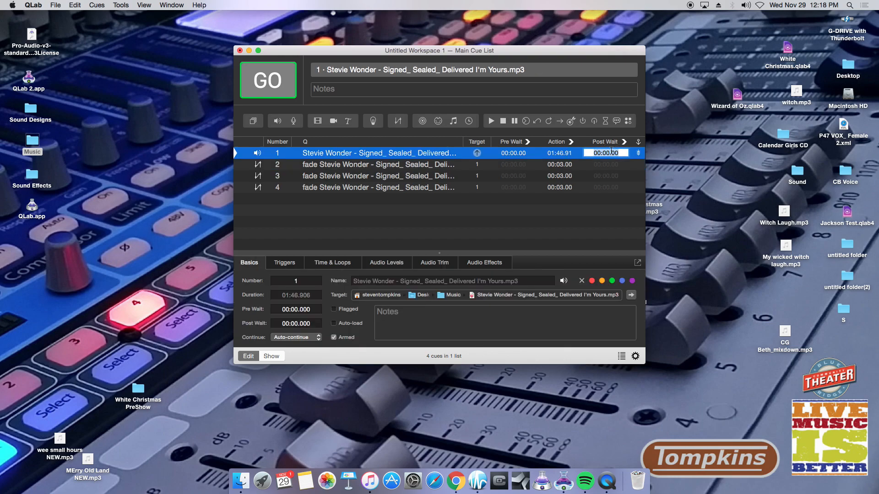
{"action": "key", "text": "Return"}
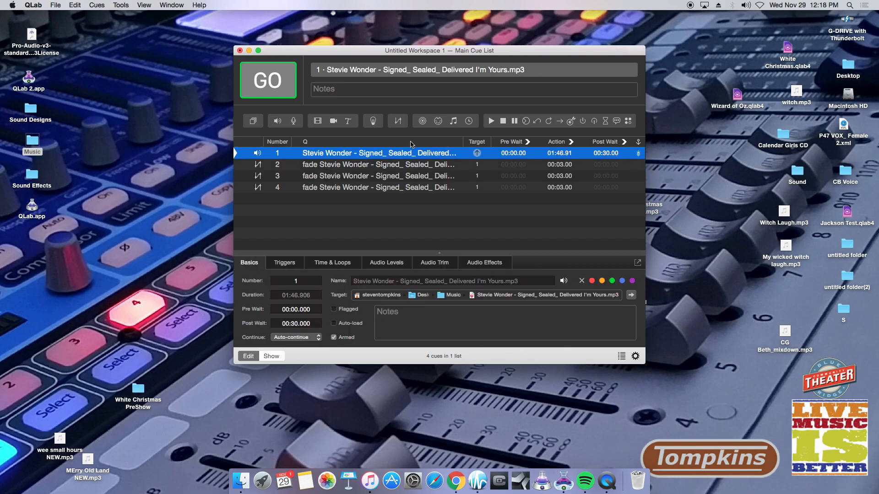
{"action": "key", "text": "space"}
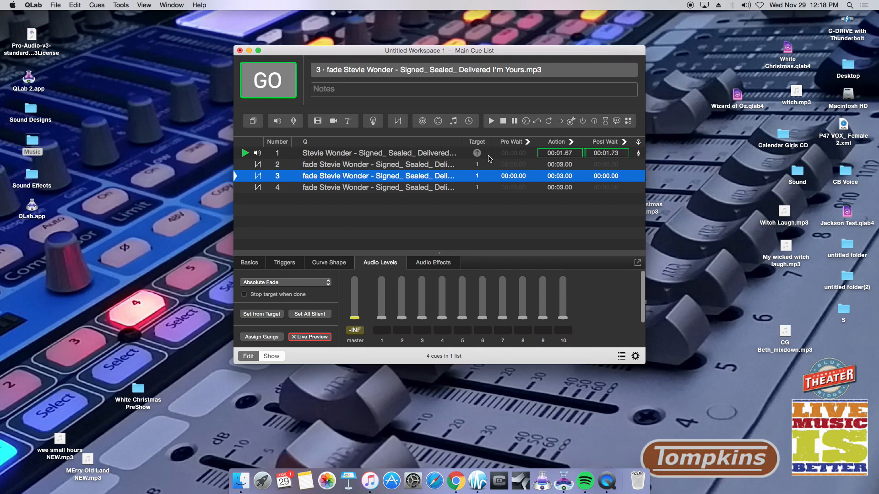
- Show the playing Stevie Wonder cue's waveform, jump ahead in it to about 35 seconds of playback, and stop it
{"action": "left_click", "coordinate": [455, 155]}
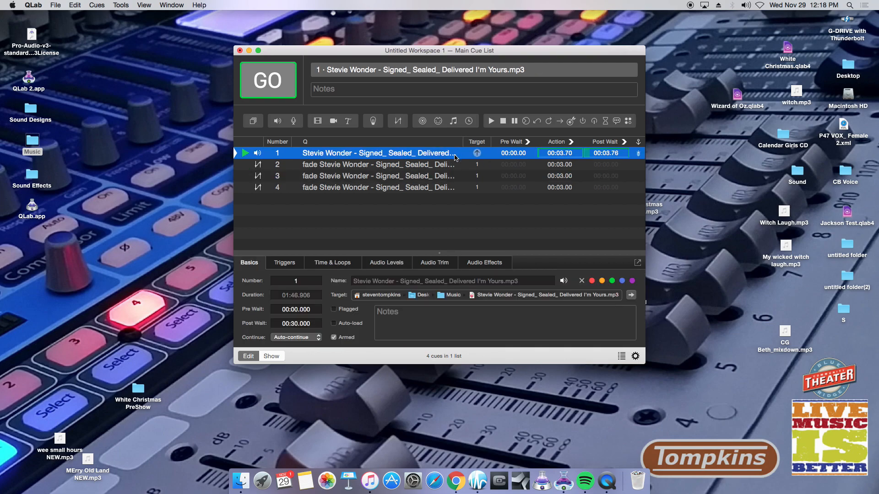
{"action": "left_click", "coordinate": [403, 264]}
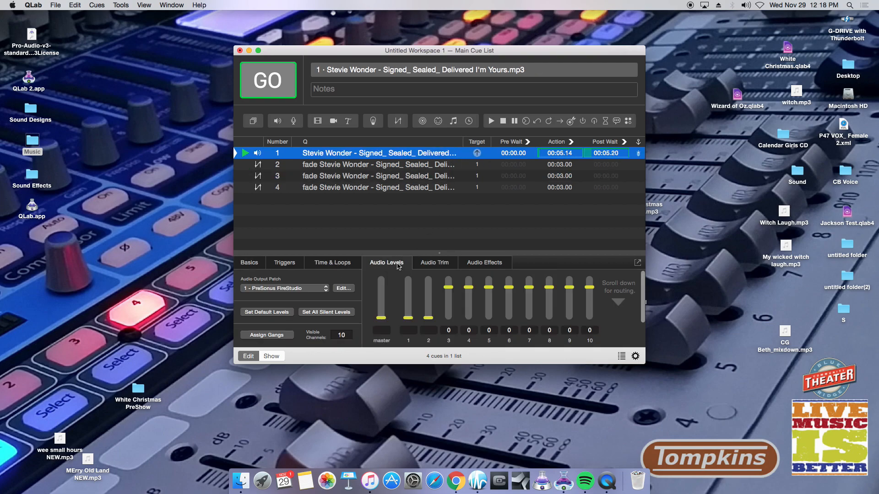
{"action": "left_click", "coordinate": [346, 267]}
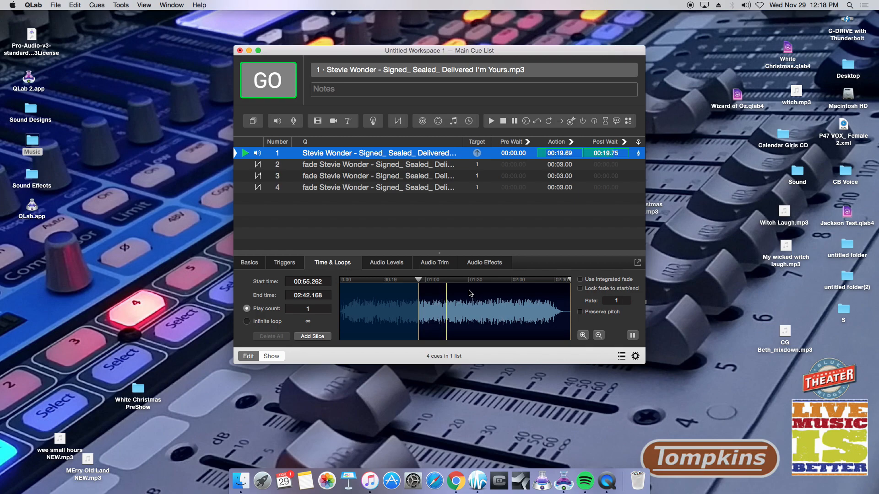
{"action": "left_click", "coordinate": [466, 299]}
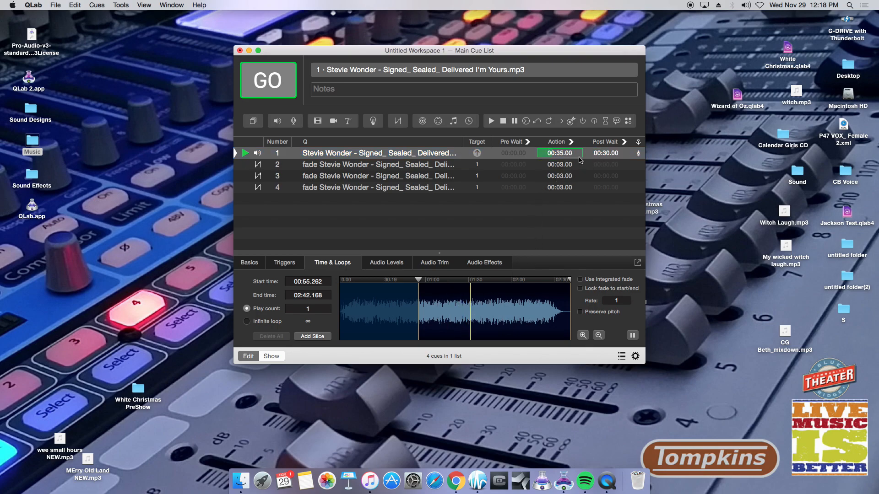
{"action": "key", "text": "Escape"}
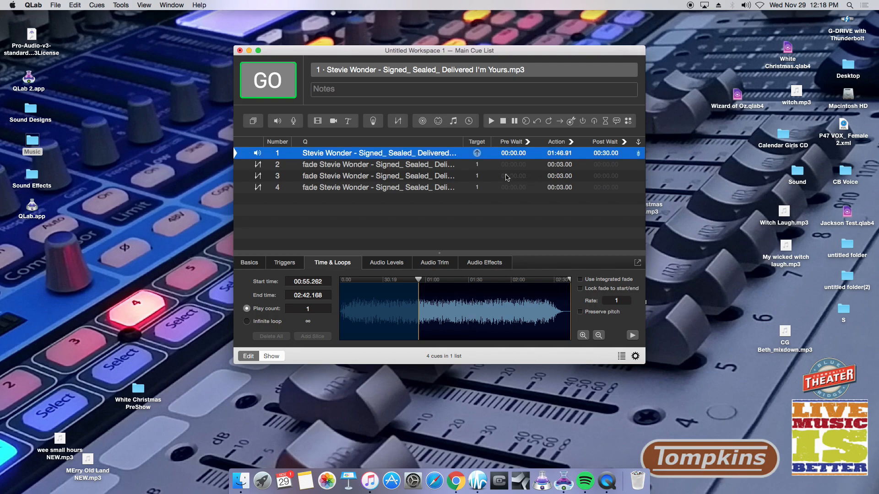
- Set the pre-wait of fade cue 2 to 5 seconds and play the Stevie Wonder cue
{"action": "double_click", "coordinate": [513, 165]}
{"action": "type", "text": "5"}
{"action": "key", "text": "Return"}
{"action": "key", "text": "Up"}
{"action": "key", "text": "space"}
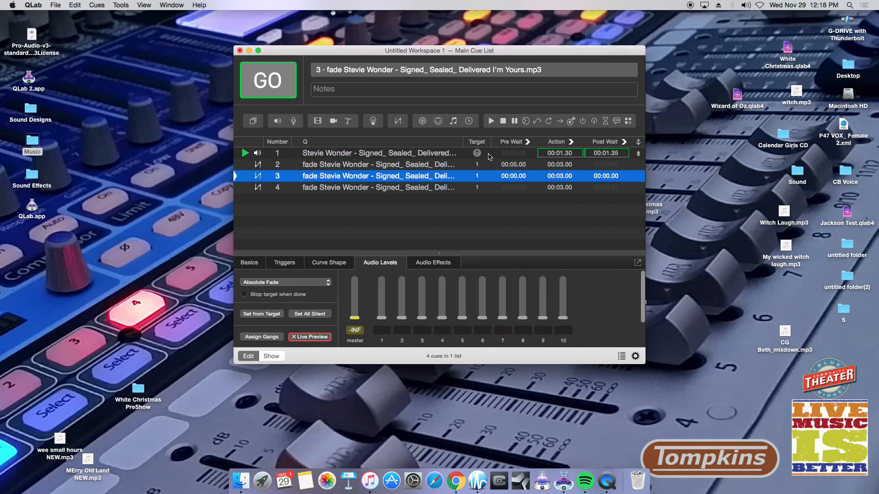
- Select the playing Stevie Wonder cue and jump ahead twice in its waveform, the second time to about 43 seconds
{"action": "left_click", "coordinate": [440, 154]}
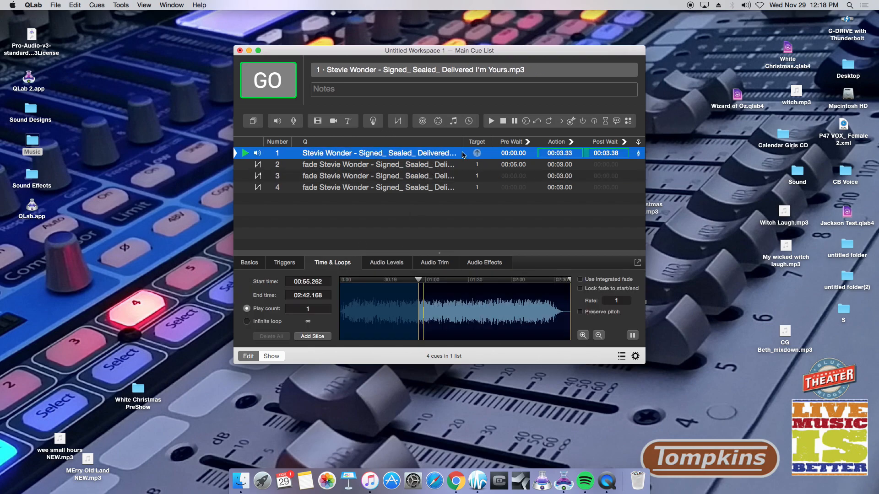
{"action": "left_click", "coordinate": [448, 303]}
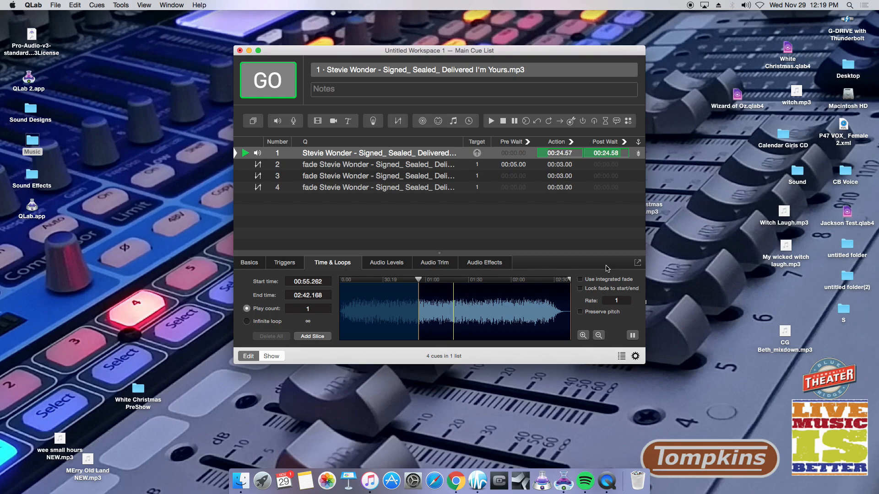
{"action": "left_click", "coordinate": [477, 301]}
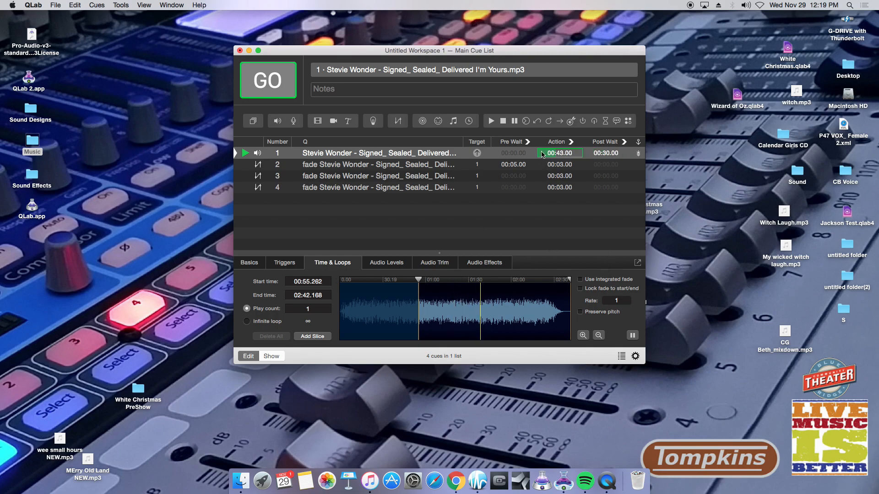
- Stop and replay the Stevie Wonder cue, jumping ahead in its waveform in stages to about 44 seconds
{"action": "key", "text": "Escape"}
{"action": "key", "text": "Escape"}
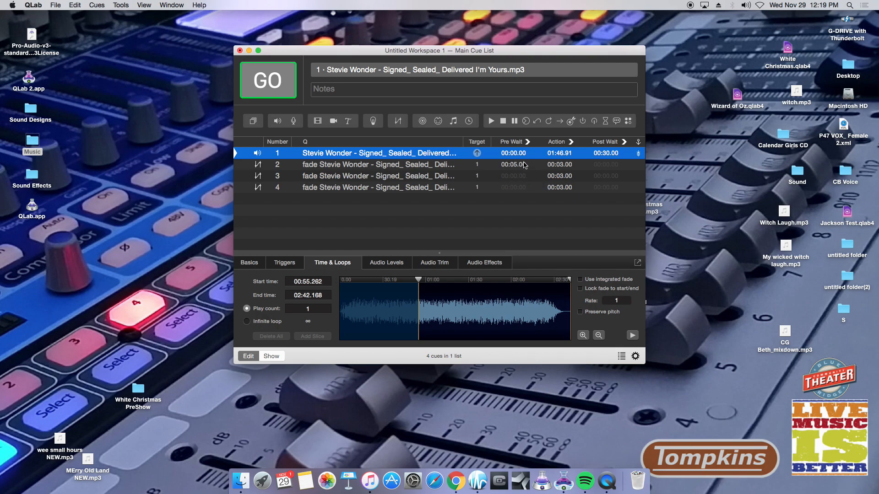
{"action": "key", "text": "space"}
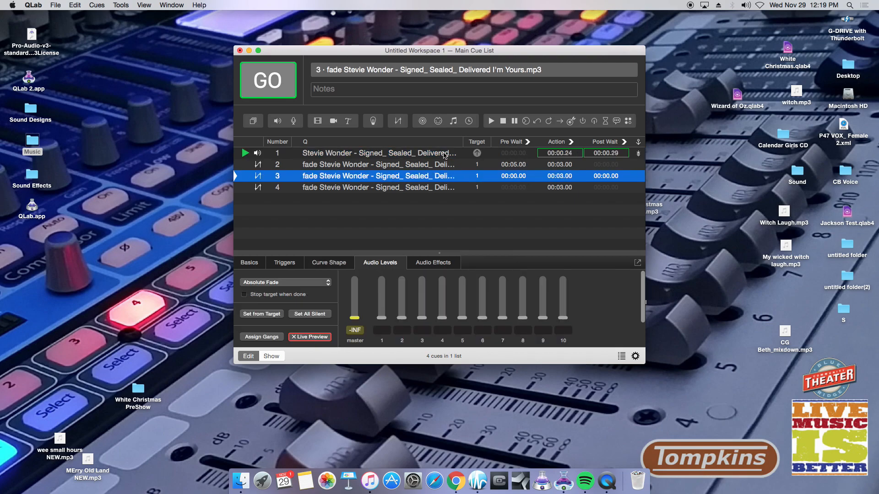
{"action": "left_click", "coordinate": [442, 156]}
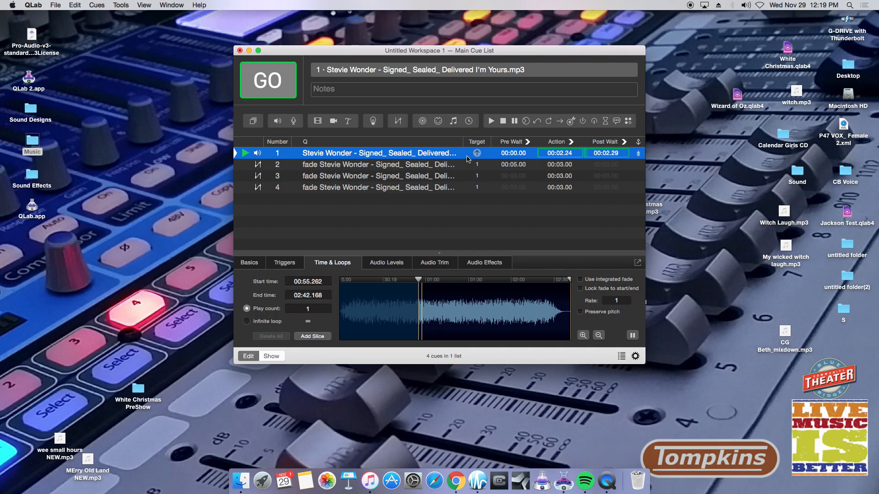
{"action": "left_click", "coordinate": [444, 292]}
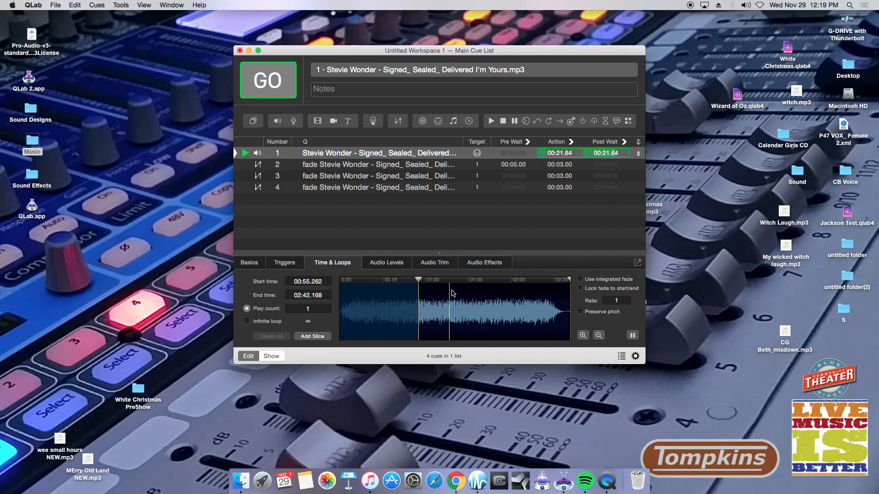
{"action": "left_click", "coordinate": [469, 299]}
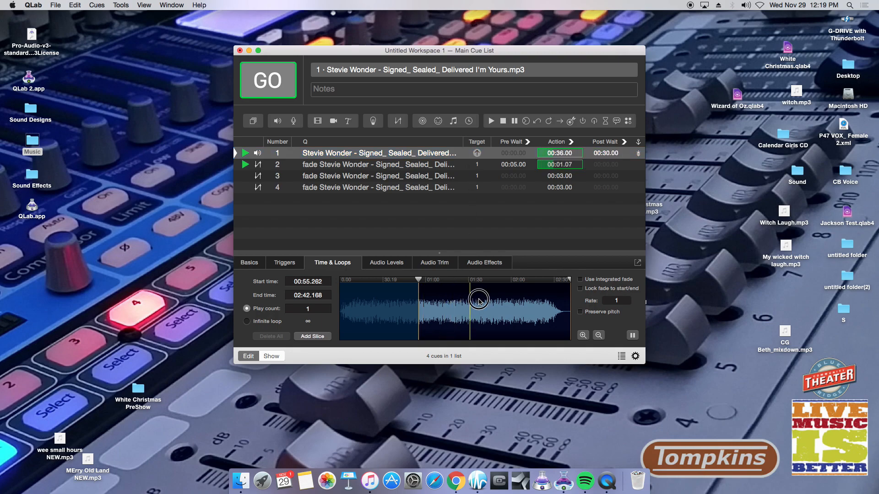
{"action": "double_click", "coordinate": [507, 298]}
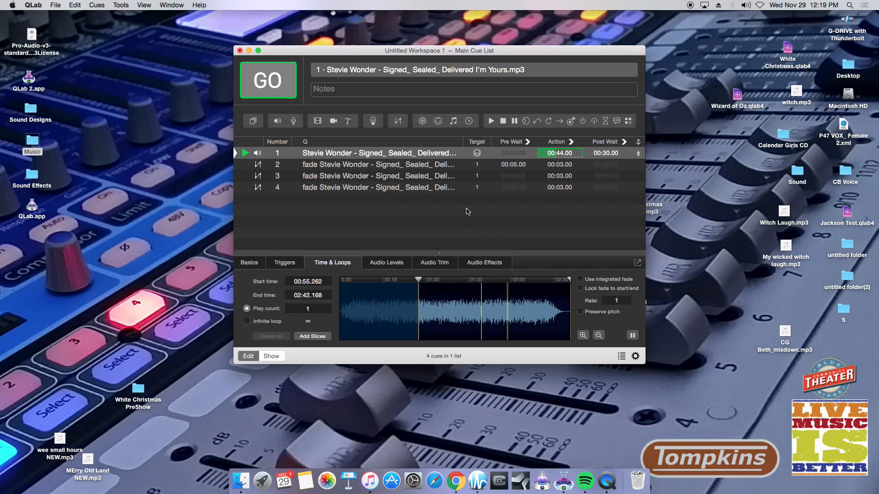
- Reset the Stevie Wonder cue's post-wait and fade cue 2's pre-wait to 0
{"action": "left_click", "coordinate": [598, 154]}
{"action": "double_click", "coordinate": [599, 154]}
{"action": "type", "text": "0"}
{"action": "key", "text": "Return"}
{"action": "double_click", "coordinate": [513, 164]}
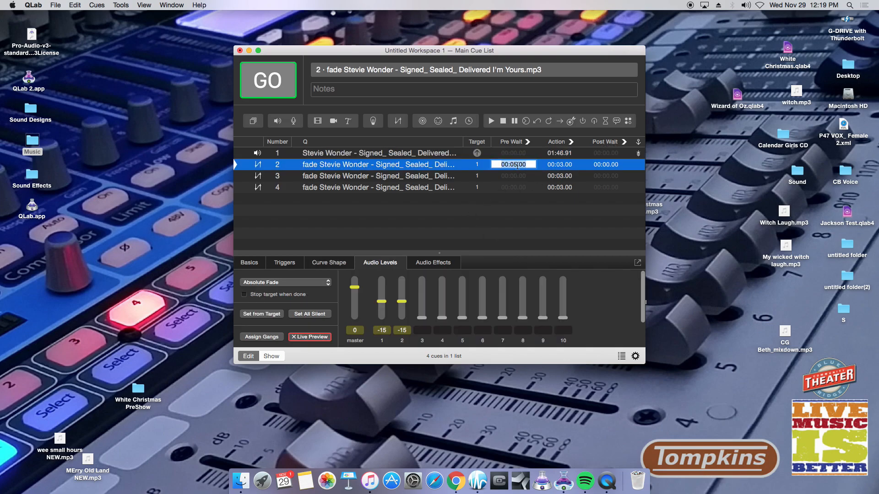
{"action": "type", "text": "0"}
{"action": "key", "text": "Return"}
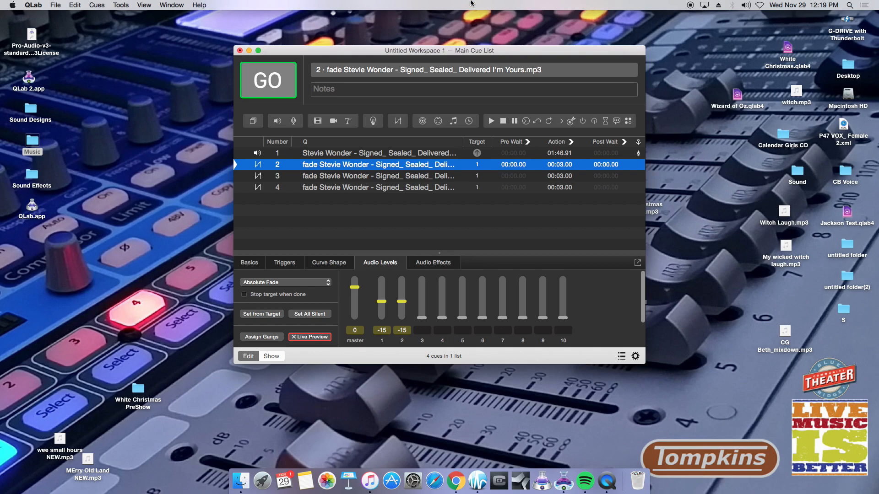
- Move the Untitled Workspace 1 window aside, open Wizard of Oz.qlab4 from the desktop, and move its window to the same area
{"action": "left_click_drag", "start_coordinate": [515, 53], "coordinate": [358, 25]}
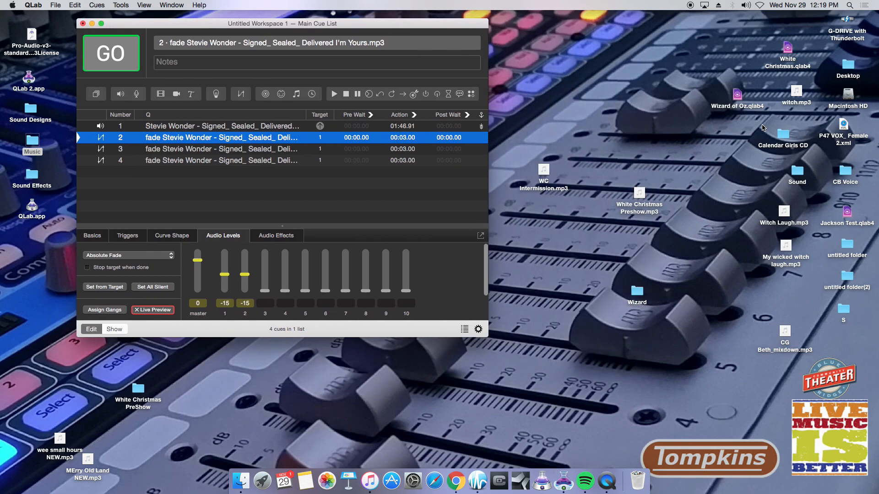
{"action": "double_click", "coordinate": [737, 97]}
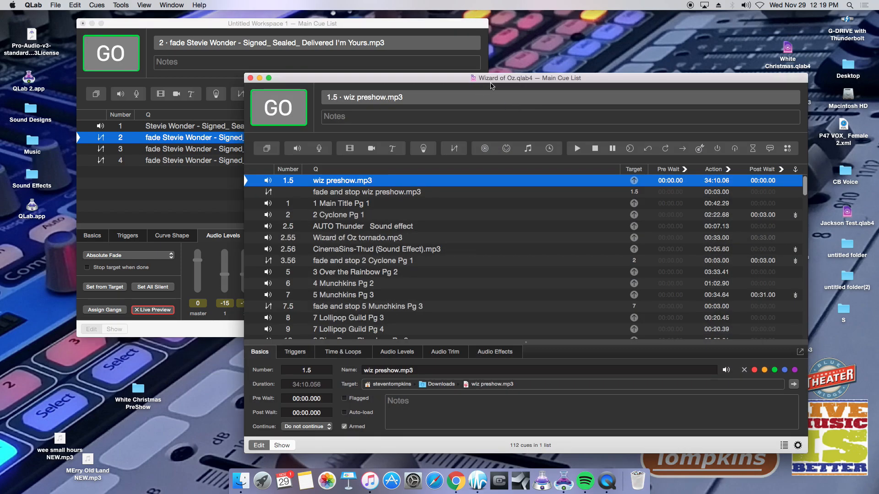
{"action": "left_click_drag", "start_coordinate": [493, 106], "coordinate": [314, 20]}
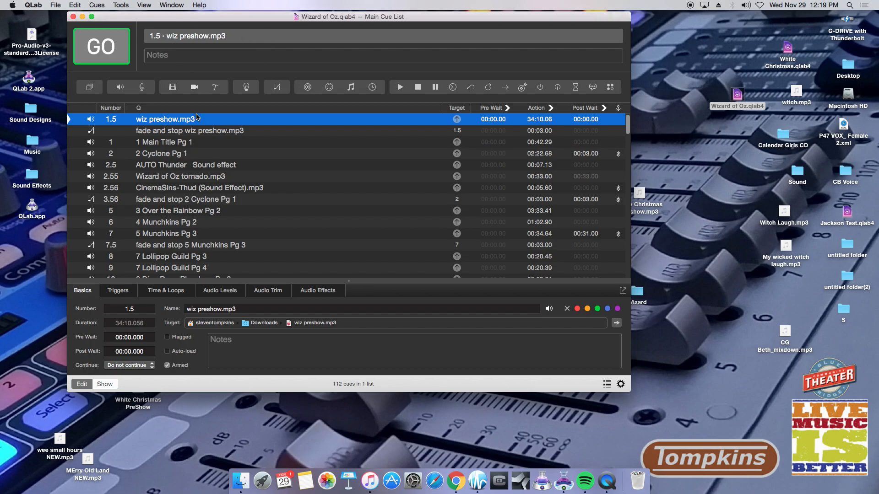
- Find and select the flyng broom group cue in the cue list, then collapse and expand it again
{"action": "scroll", "coordinate": [228, 196], "scroll_direction": "down", "scroll_amount": 10}
{"action": "scroll", "coordinate": [227, 197], "scroll_direction": "down", "scroll_amount": 15}
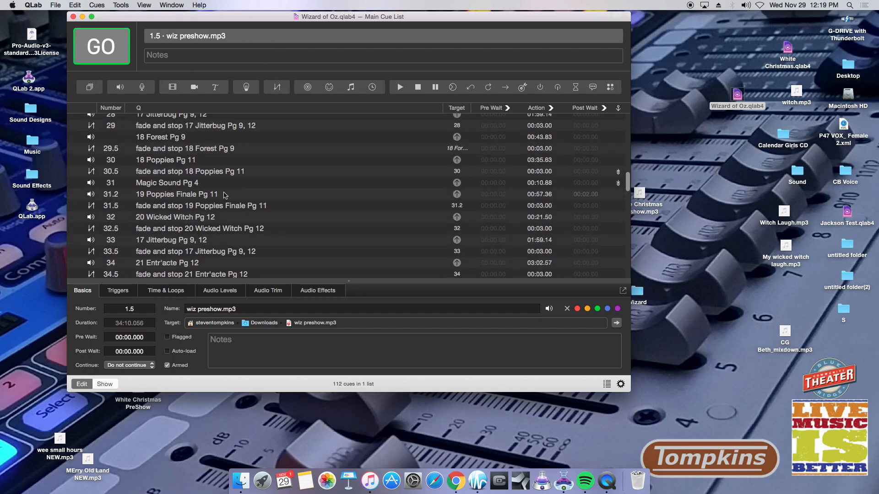
{"action": "scroll", "coordinate": [224, 195], "scroll_direction": "down", "scroll_amount": 3}
{"action": "scroll", "coordinate": [225, 194], "scroll_direction": "up", "scroll_amount": 3}
{"action": "left_click", "coordinate": [181, 152]}
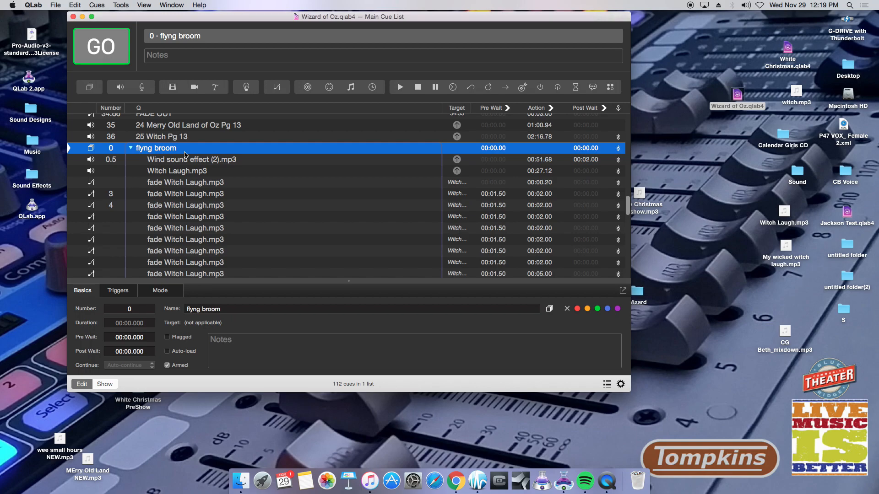
{"action": "left_click", "coordinate": [131, 148]}
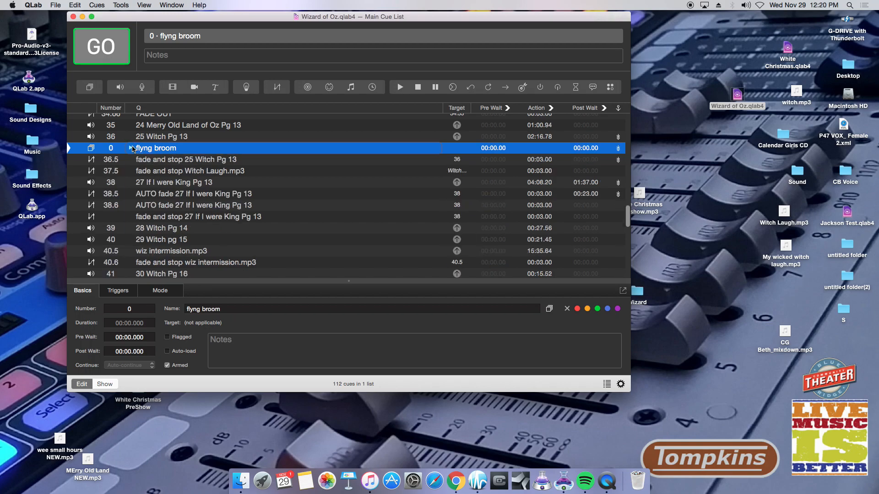
{"action": "left_click", "coordinate": [131, 148]}
- Play the flyng broom group, follow its running cues, and trigger the fade and stop 25 Witch Pg 13 cue
{"action": "key", "text": "space"}
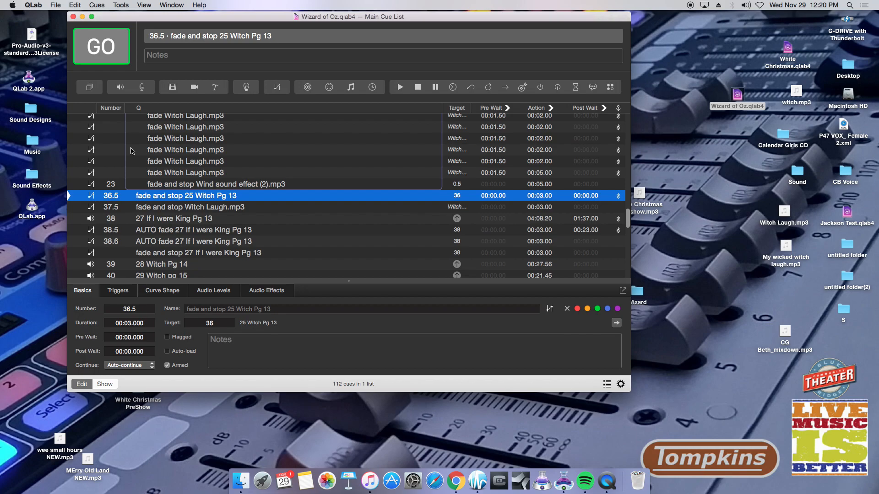
{"action": "scroll", "coordinate": [131, 151], "scroll_direction": "up", "scroll_amount": 15}
{"action": "scroll", "coordinate": [176, 183], "scroll_direction": "down", "scroll_amount": 10}
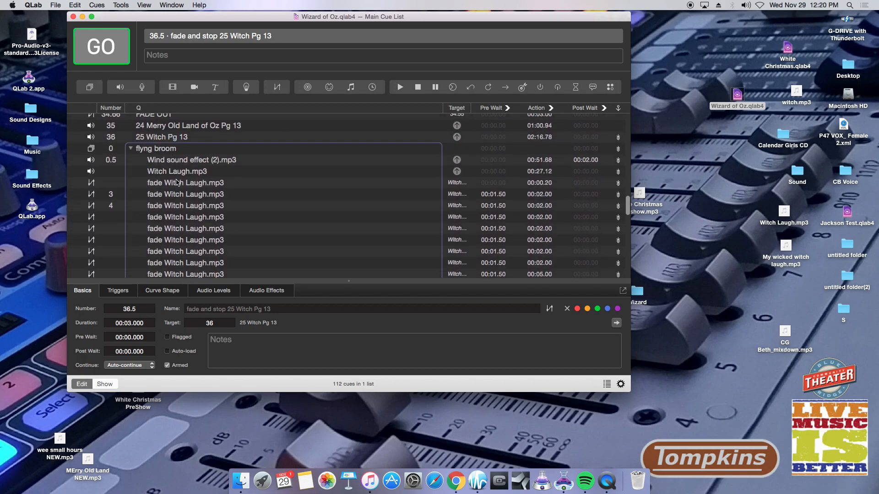
{"action": "left_click", "coordinate": [177, 151]}
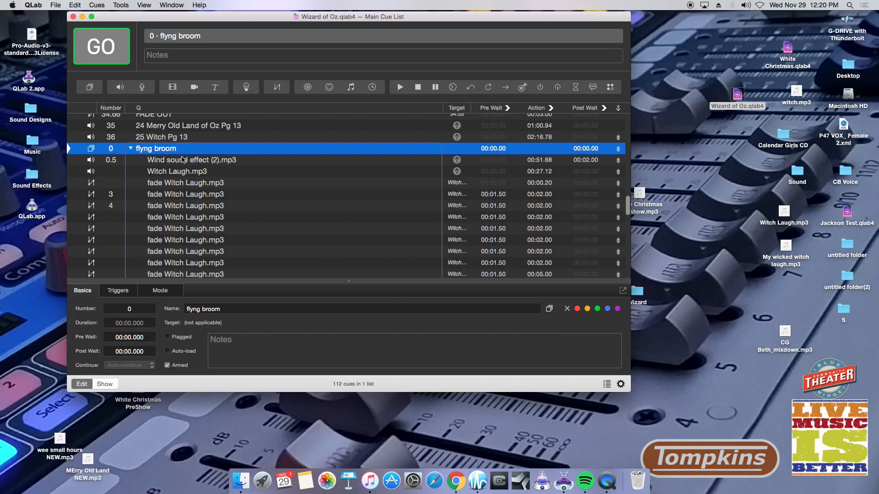
{"action": "key", "text": "space"}
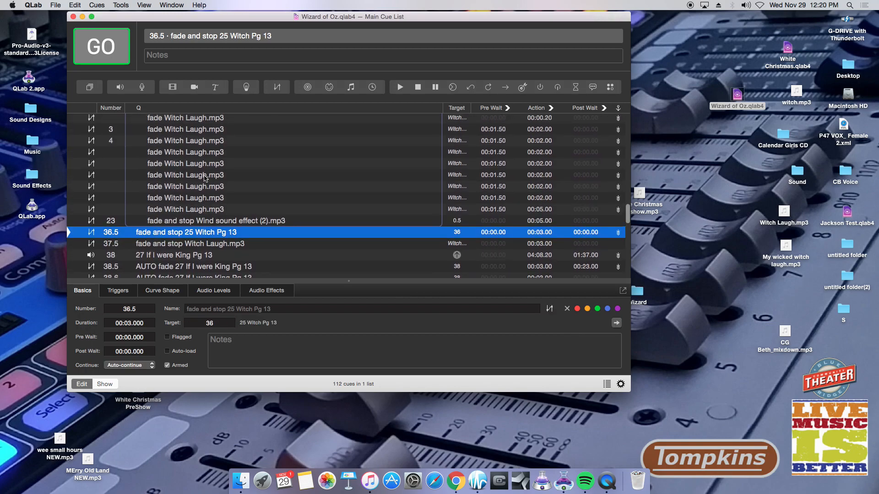
{"action": "scroll", "coordinate": [204, 176], "scroll_direction": "up", "scroll_amount": 3}
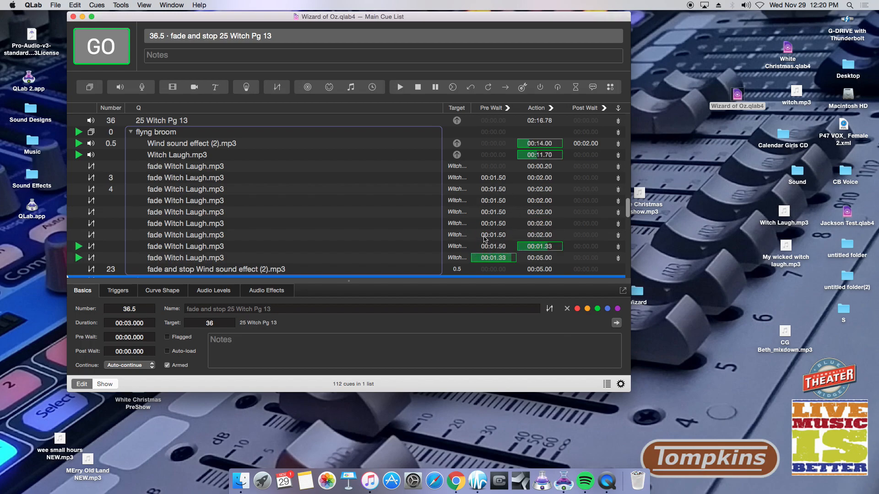
{"action": "scroll", "coordinate": [470, 219], "scroll_direction": "up", "scroll_amount": 1}
{"action": "scroll", "coordinate": [469, 219], "scroll_direction": "down", "scroll_amount": 4}
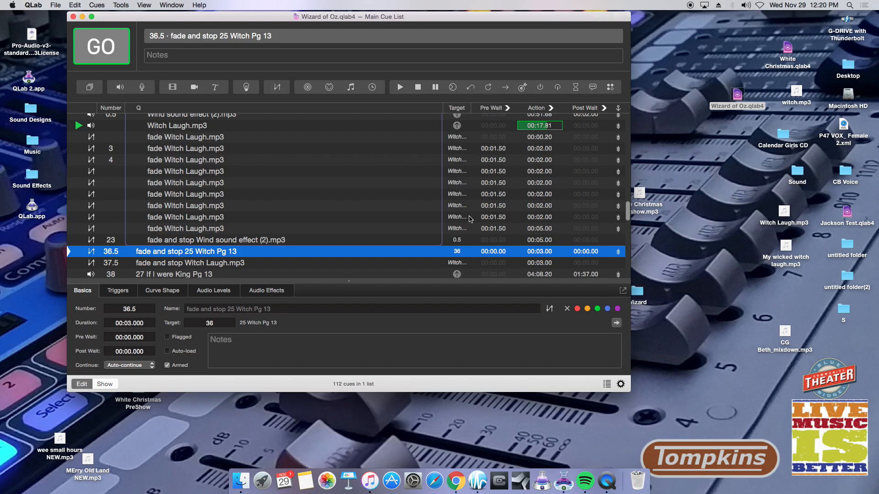
{"action": "key", "text": "space"}
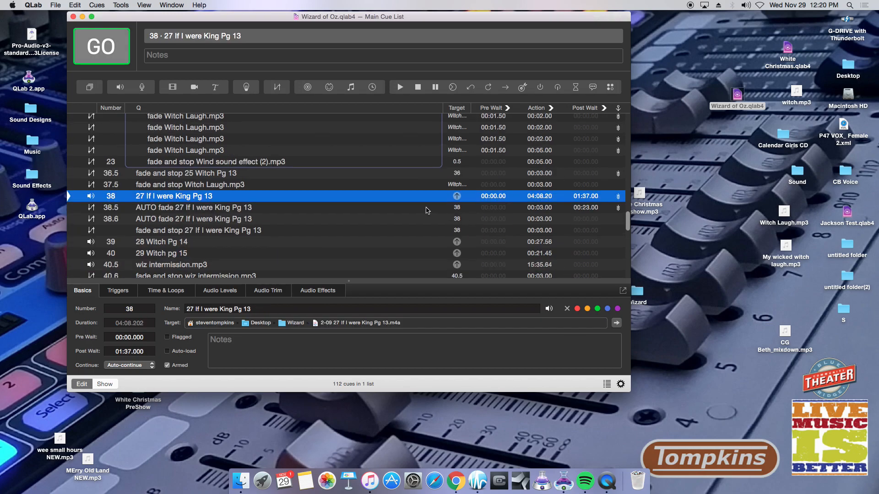
- Check the pre-waits of the Witch Laugh fade cues numbered 3 and 4, and select fade and stop cue 36.5
{"action": "scroll", "coordinate": [504, 190], "scroll_direction": "up", "scroll_amount": 5}
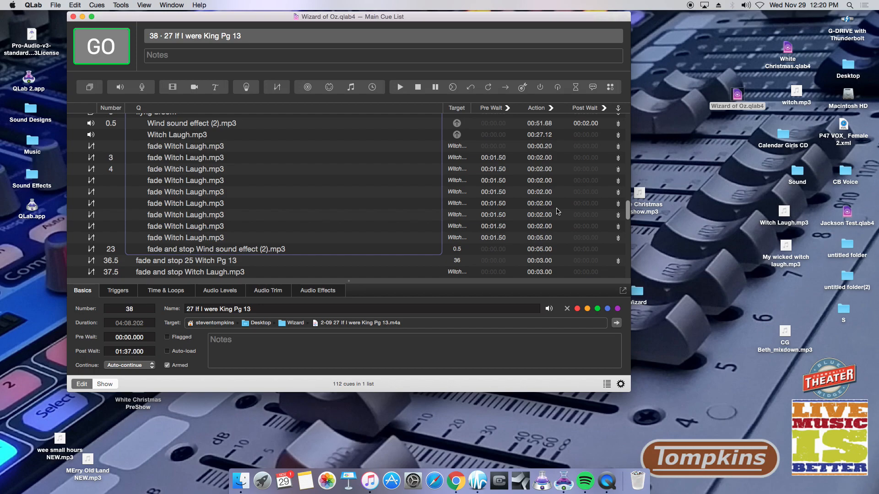
{"action": "left_click", "coordinate": [493, 158]}
{"action": "left_click", "coordinate": [499, 170]}
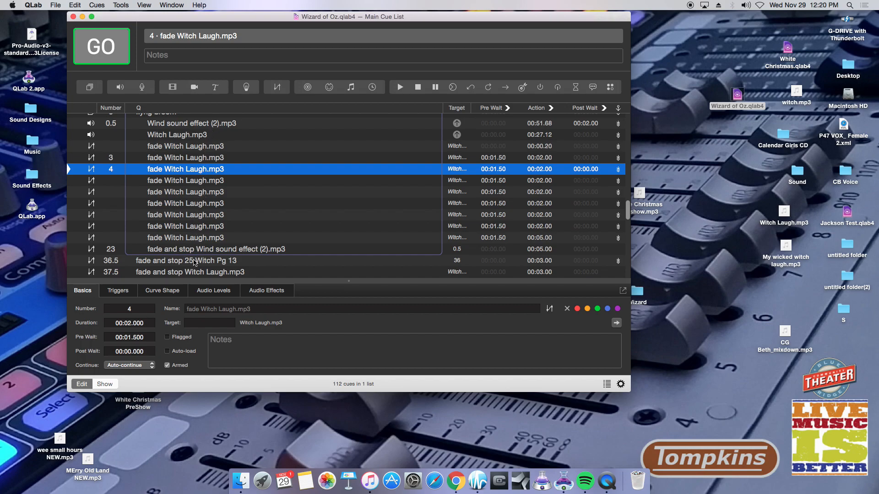
{"action": "left_click", "coordinate": [195, 261]}
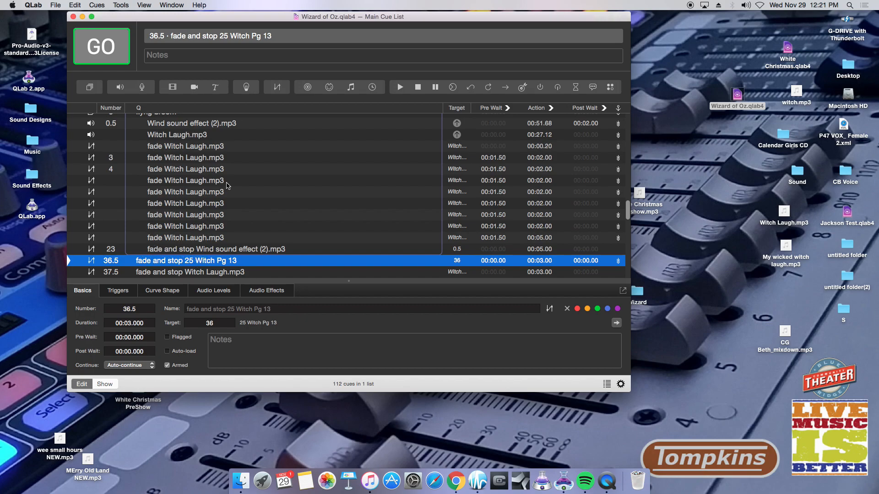
- Play the flyng broom group again and follow the pre-wait countdowns of its Witch Laugh fade cues
{"action": "left_click", "coordinate": [185, 116]}
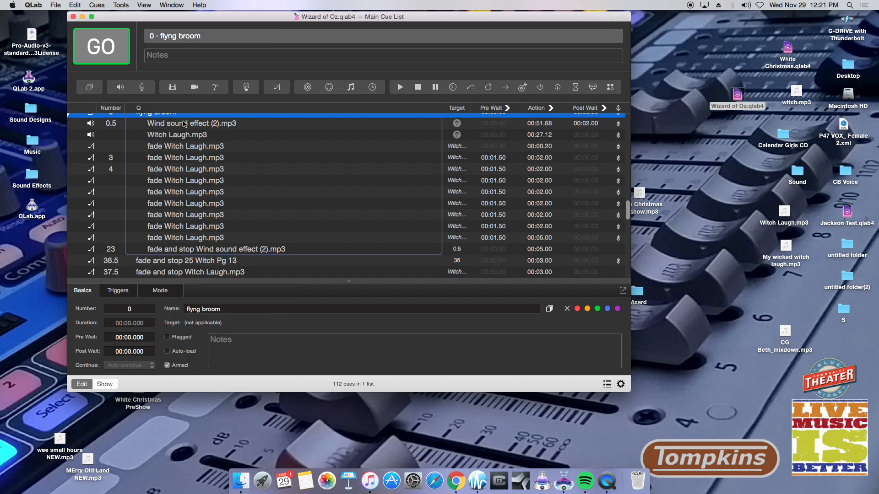
{"action": "key", "text": "space"}
{"action": "scroll", "coordinate": [182, 123], "scroll_direction": "up", "scroll_amount": 4}
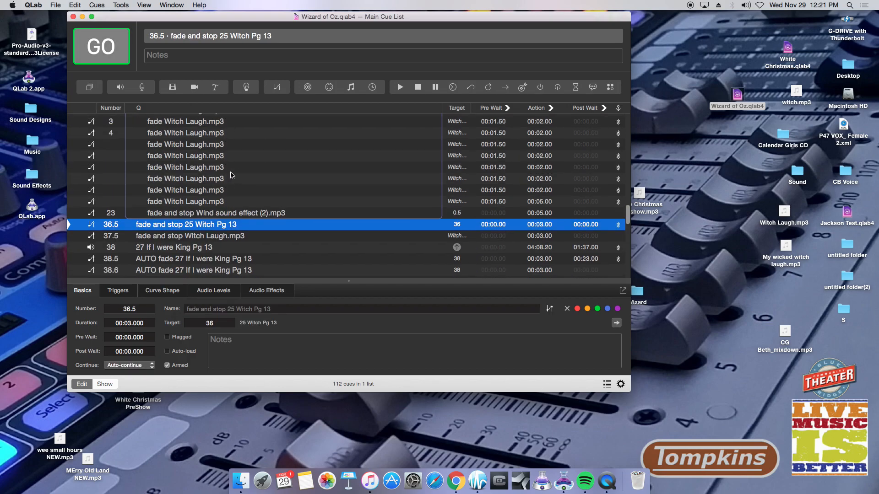
{"action": "scroll", "coordinate": [479, 197], "scroll_direction": "down", "scroll_amount": 1}
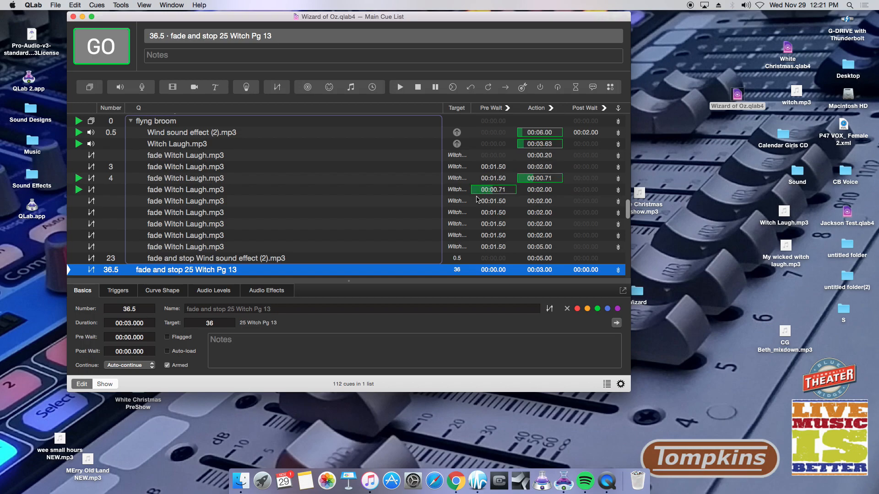
{"action": "scroll", "coordinate": [471, 204], "scroll_direction": "down", "scroll_amount": 1}
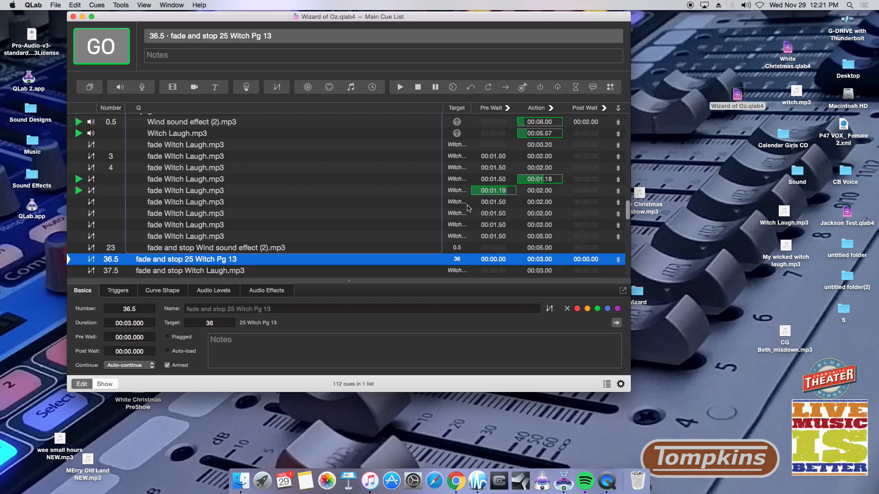
- Trigger fade and stop cue 36.5 during playback, then select it and trigger it again
{"action": "key", "text": "space"}
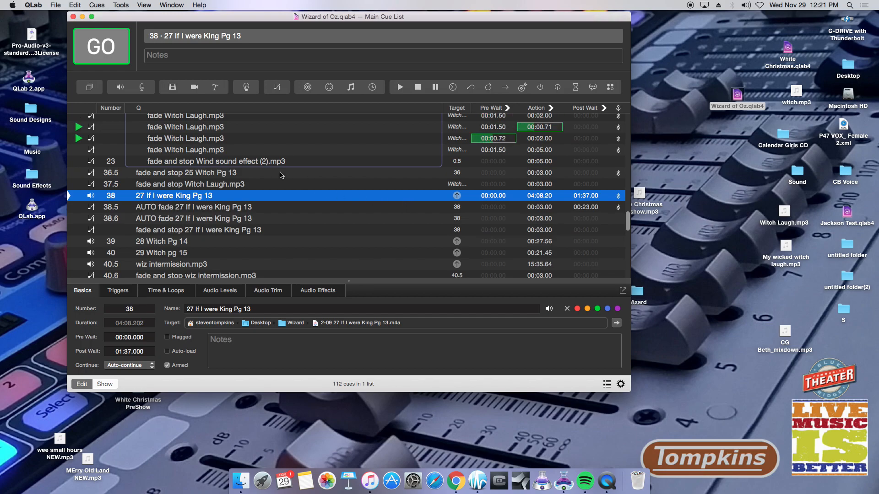
{"action": "scroll", "coordinate": [286, 185], "scroll_direction": "up", "scroll_amount": 3}
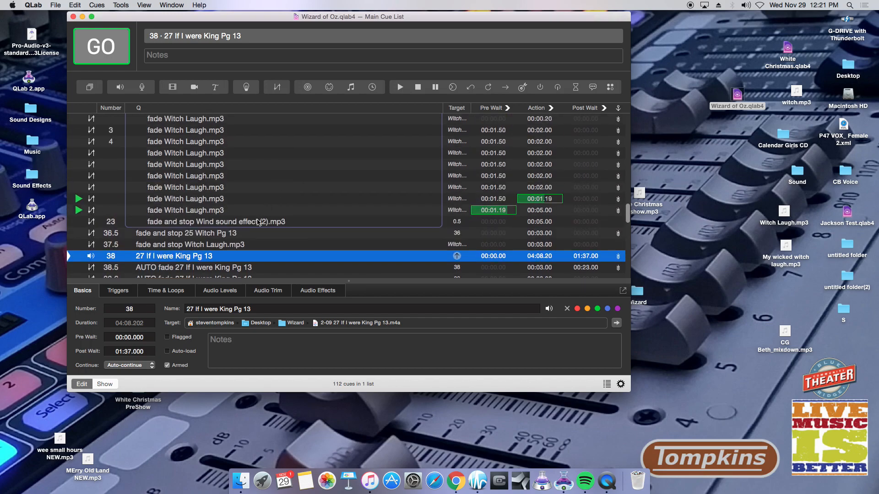
{"action": "left_click", "coordinate": [263, 234]}
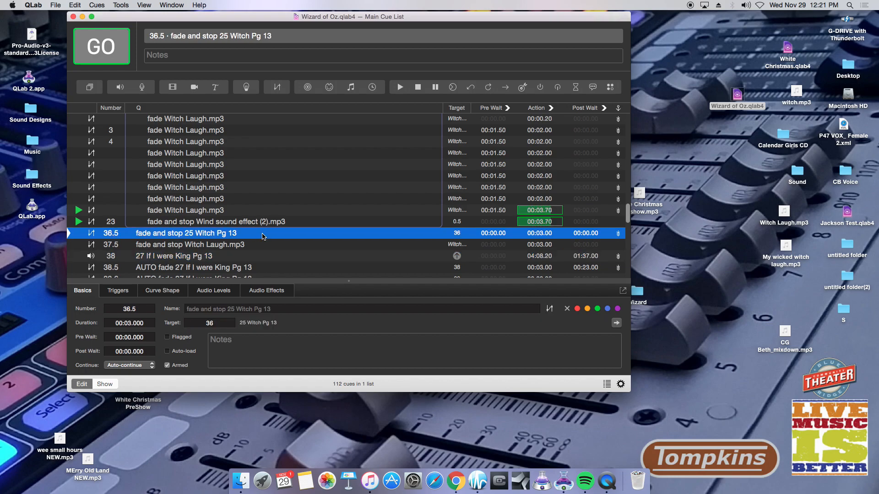
{"action": "key", "text": "space"}
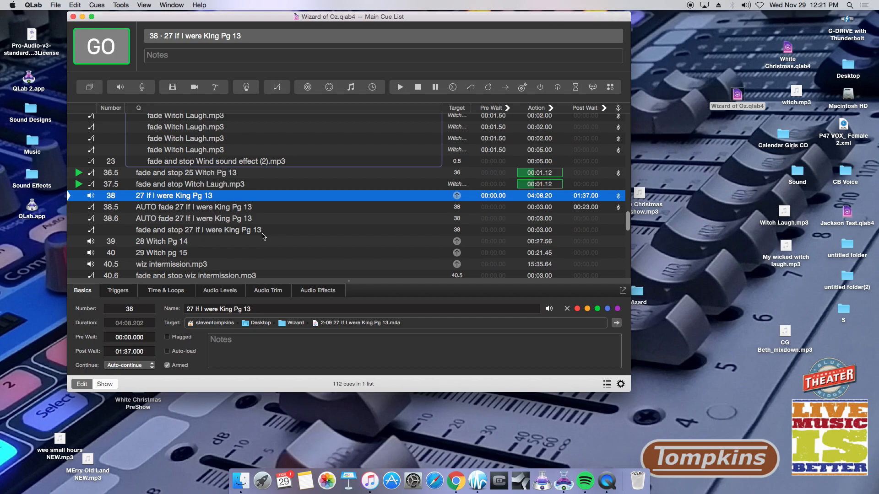
- Select cue 23, fade and stop Wind sound effect (2).mp3, and review the Witch Laugh fades above it
{"action": "left_click", "coordinate": [215, 162]}
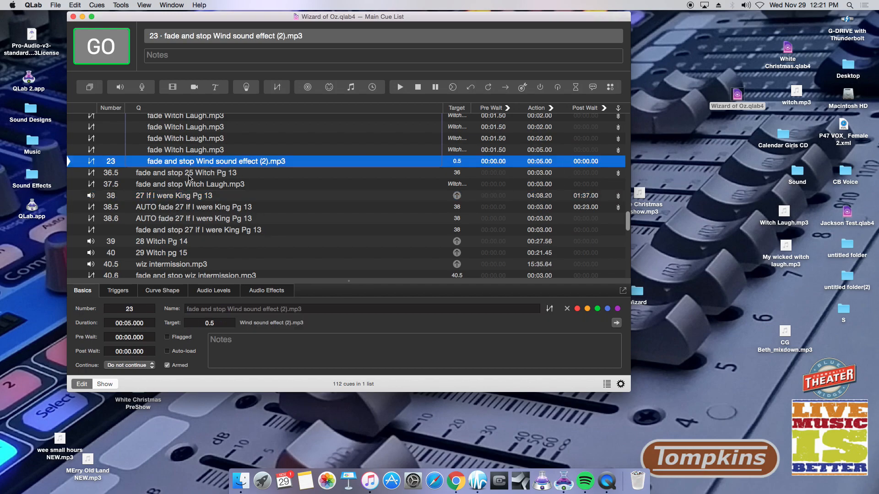
{"action": "scroll", "coordinate": [220, 183], "scroll_direction": "up", "scroll_amount": 4}
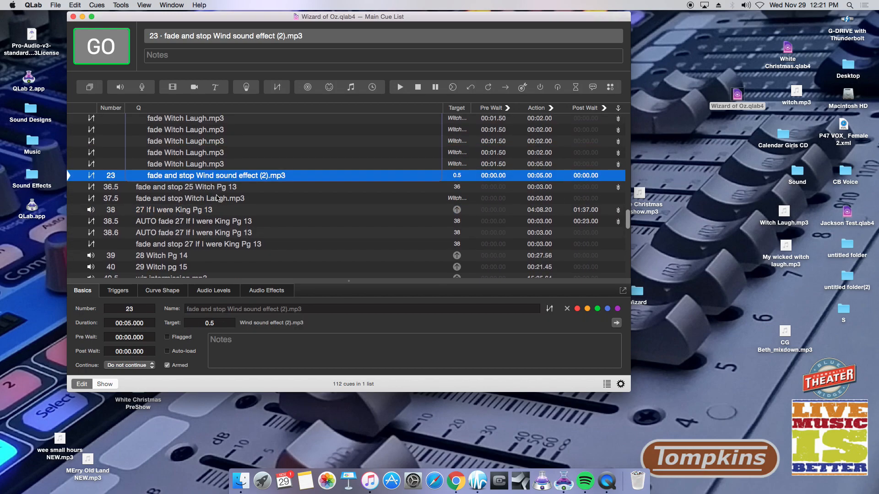
{"action": "scroll", "coordinate": [217, 197], "scroll_direction": "up", "scroll_amount": 3}
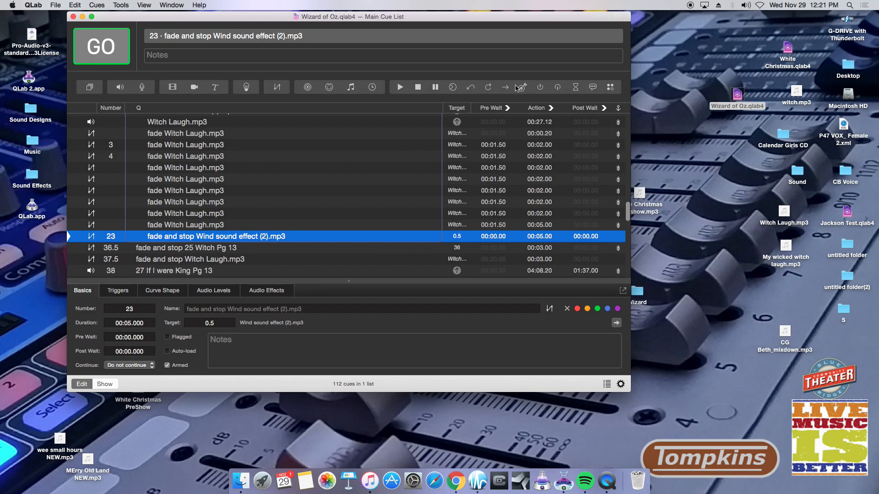
- Close the Wizard of Oz workspace and move the Untitled Workspace 1 window toward the middle of the desktop
{"action": "left_click_drag", "start_coordinate": [163, 19], "coordinate": [258, 59]}
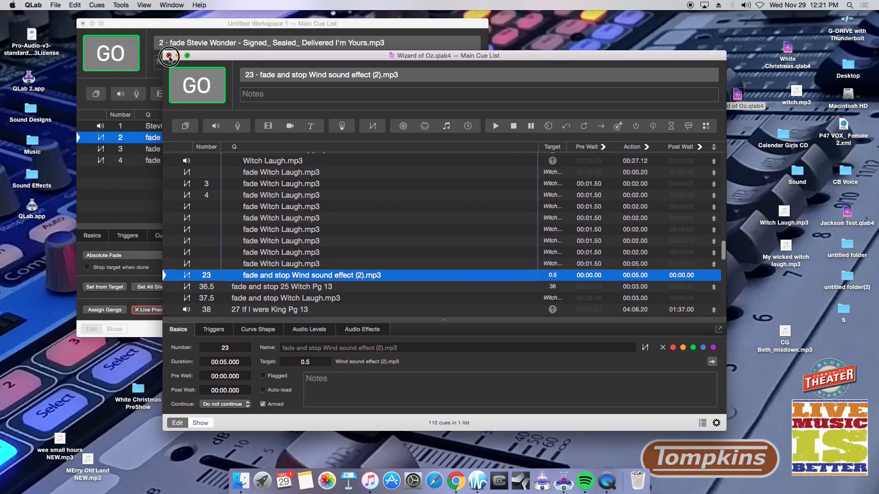
{"action": "left_click", "coordinate": [167, 56]}
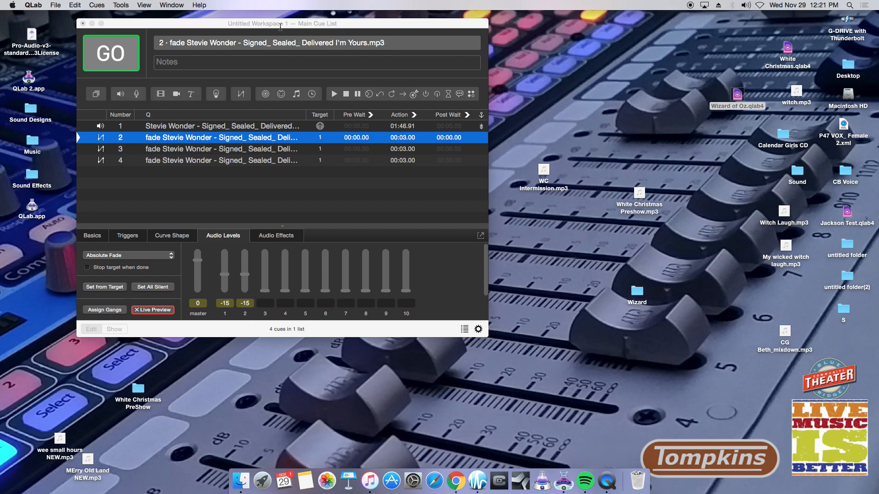
{"action": "left_click", "coordinate": [280, 26]}
{"action": "left_click_drag", "start_coordinate": [280, 27], "coordinate": [377, 74]}
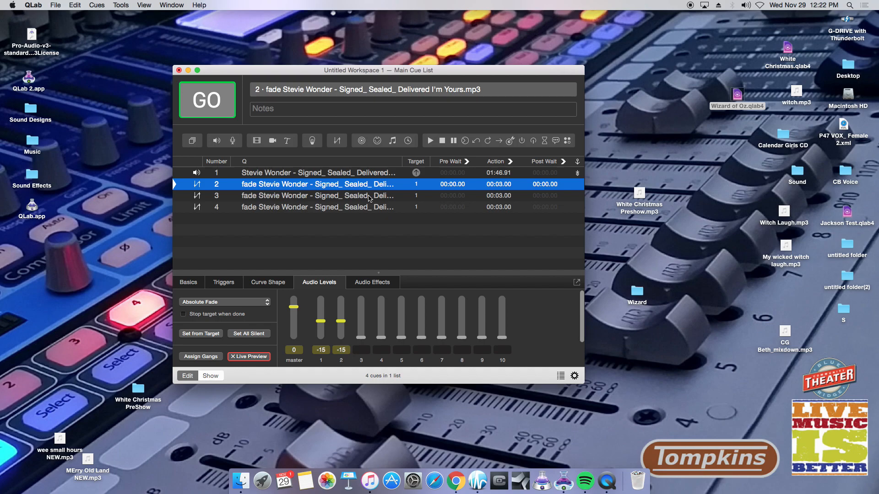
- Review the output faders, inputs and crosspoints in the audio levels of fade cue 2
{"action": "scroll", "coordinate": [546, 325], "scroll_direction": "down", "scroll_amount": 2}
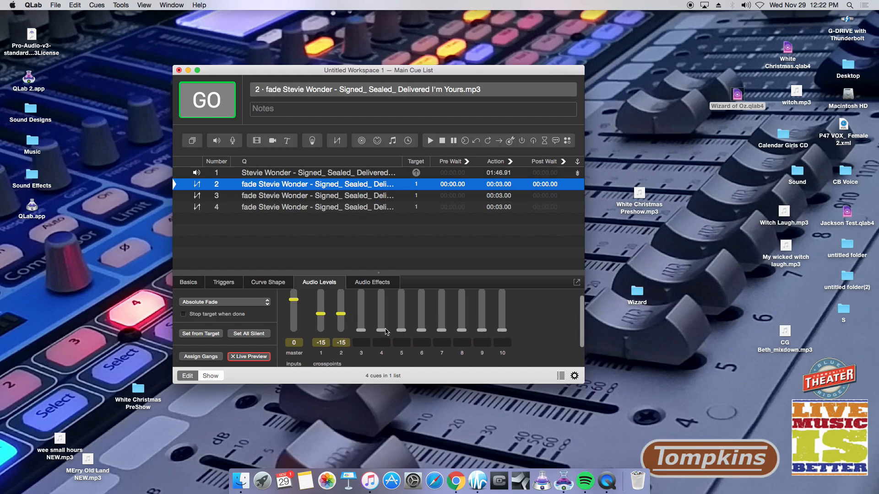
{"action": "scroll", "coordinate": [388, 332], "scroll_direction": "down", "scroll_amount": 3}
{"action": "scroll", "coordinate": [515, 340], "scroll_direction": "up", "scroll_amount": 3}
{"action": "scroll", "coordinate": [514, 341], "scroll_direction": "down", "scroll_amount": 3}
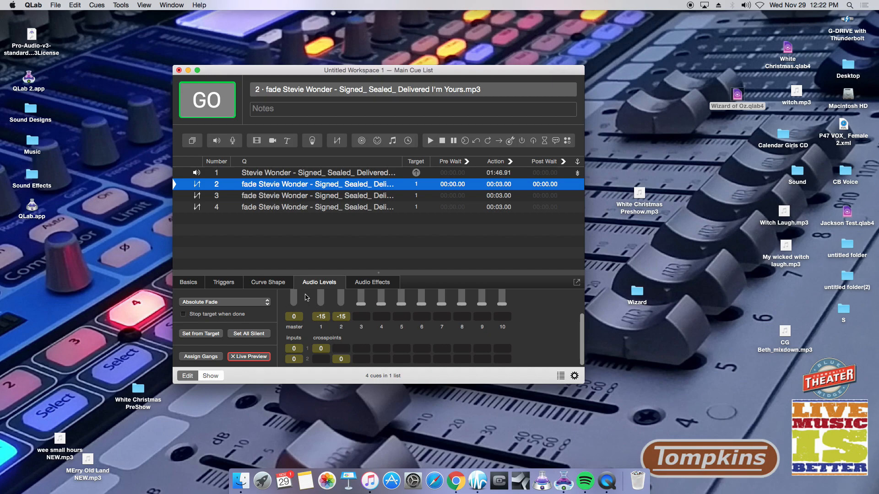
- Inspect the device routing of Audio Patch 1, PreSonus FireStudio, in the workspace settings, including its levels and crosspoints, and close the patch editor
{"action": "left_click", "coordinate": [573, 376]}
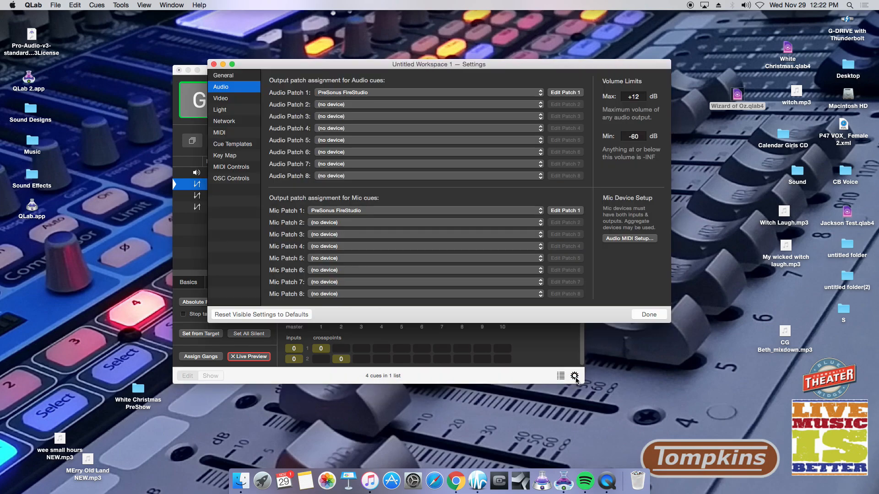
{"action": "left_click", "coordinate": [580, 93]}
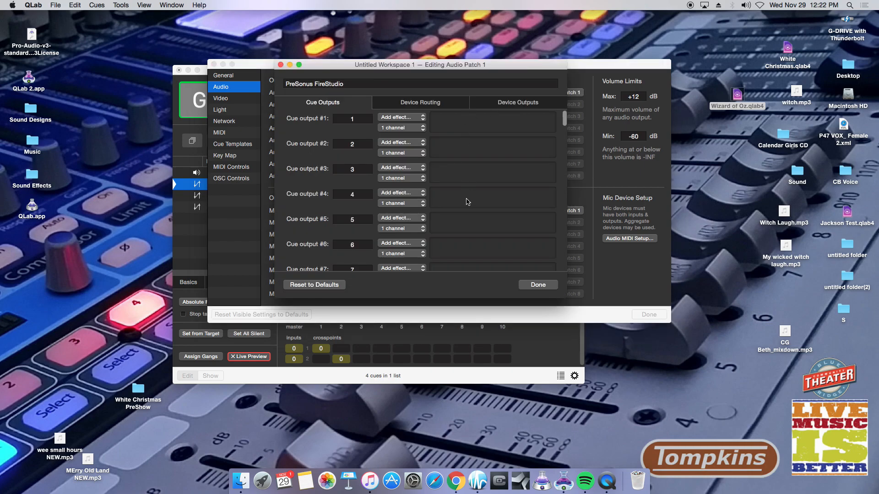
{"action": "left_click", "coordinate": [440, 104]}
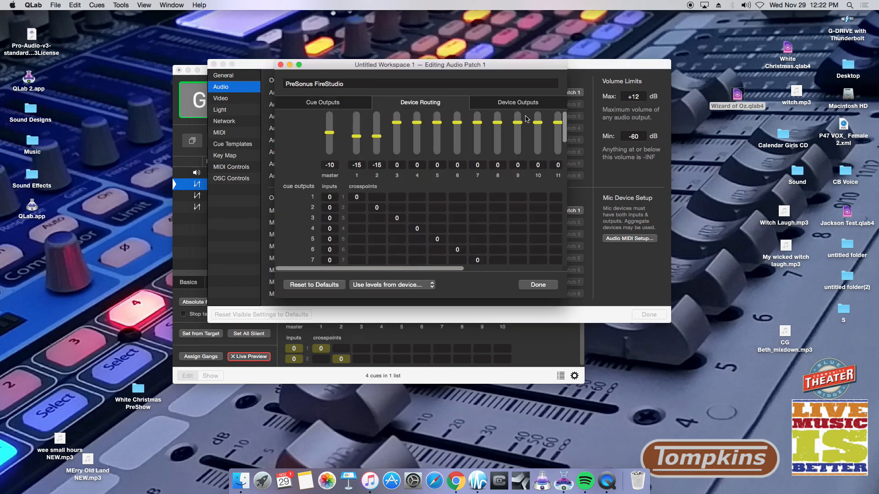
{"action": "scroll", "coordinate": [525, 241], "scroll_direction": "down", "scroll_amount": 10}
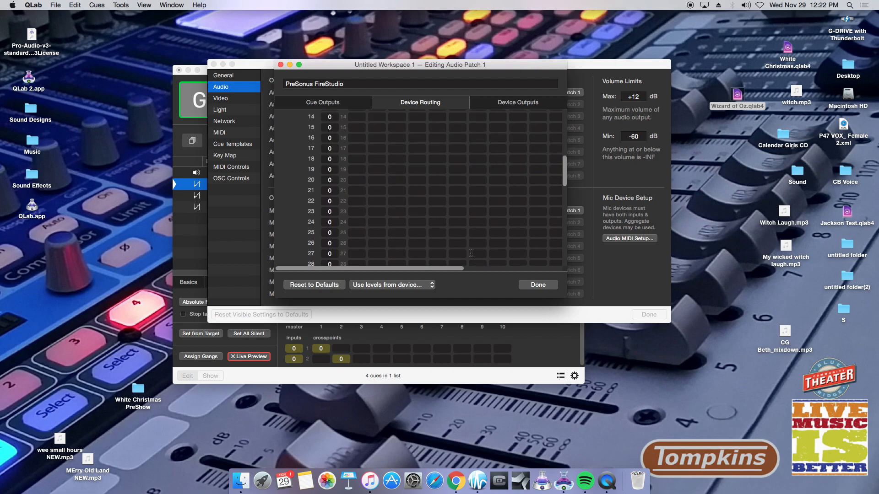
{"action": "left_click_drag", "start_coordinate": [449, 269], "coordinate": [547, 268]}
{"action": "scroll", "coordinate": [516, 137], "scroll_direction": "up", "scroll_amount": 10}
{"action": "scroll", "coordinate": [516, 132], "scroll_direction": "up", "scroll_amount": 1}
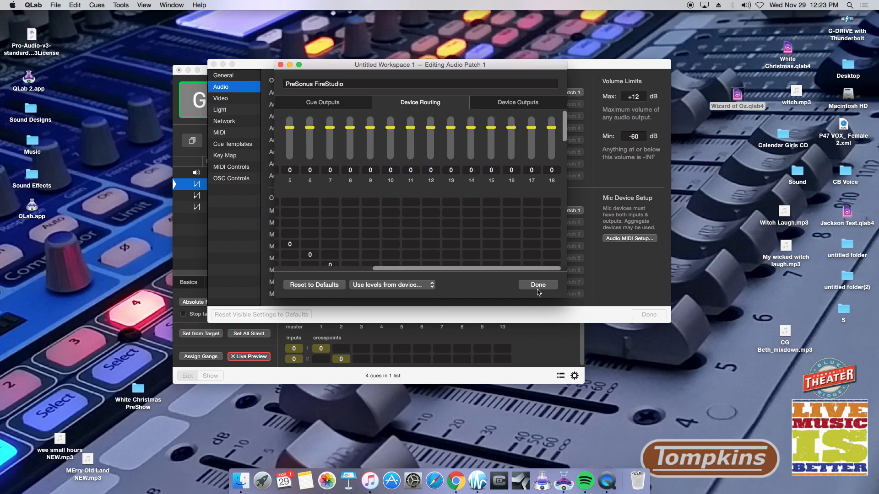
{"action": "left_click", "coordinate": [538, 284]}
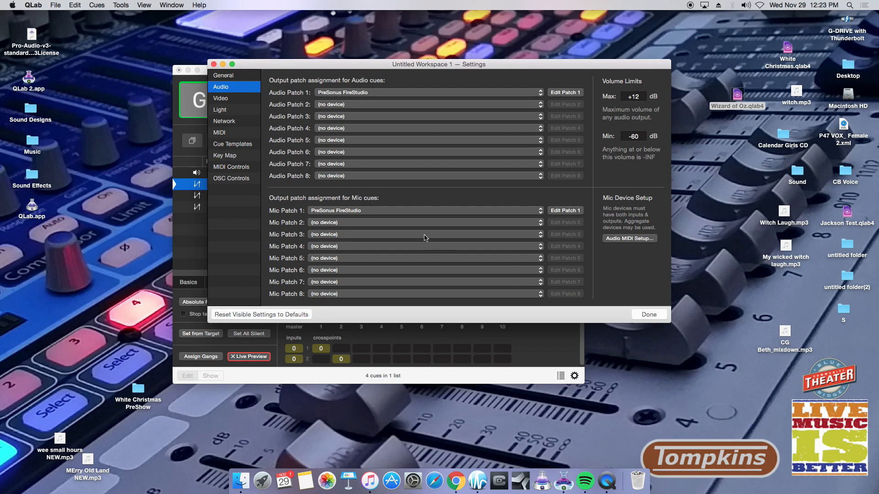
- Look through the MIDI, Video and Light settings, including the light patch and definitions
{"action": "left_click", "coordinate": [238, 133]}
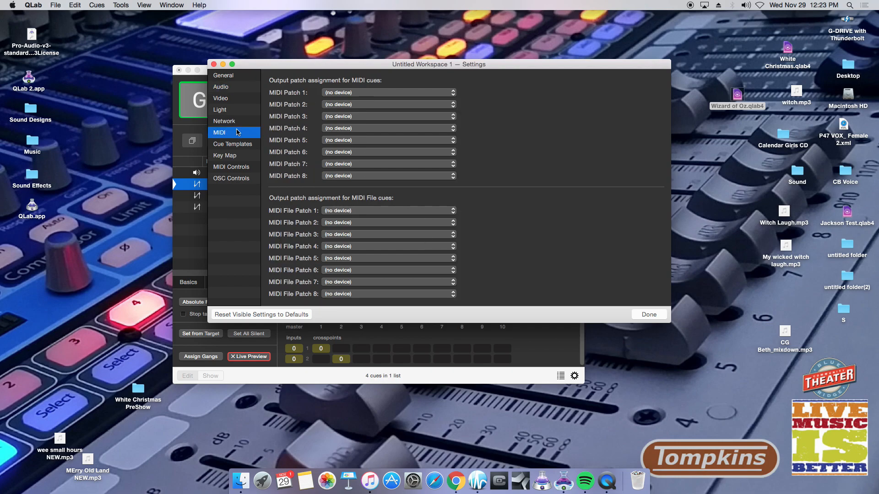
{"action": "left_click", "coordinate": [228, 100]}
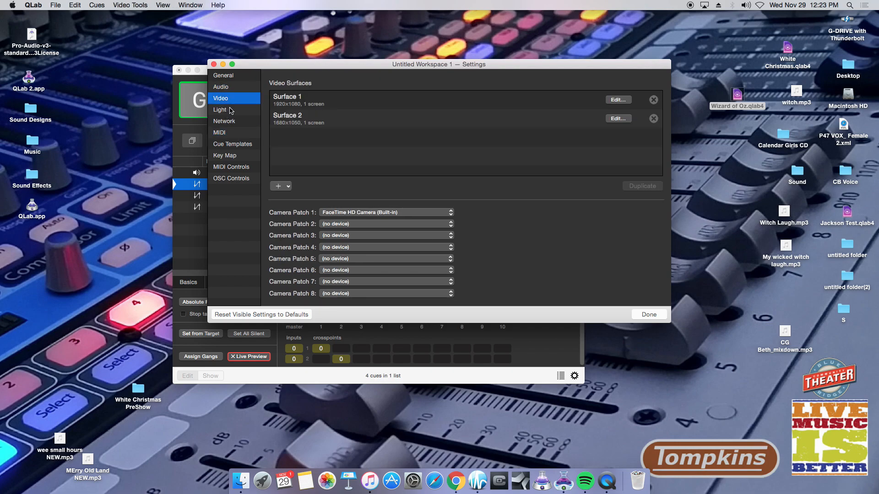
{"action": "left_click", "coordinate": [232, 111]}
{"action": "left_click", "coordinate": [233, 99]}
{"action": "left_click", "coordinate": [240, 111]}
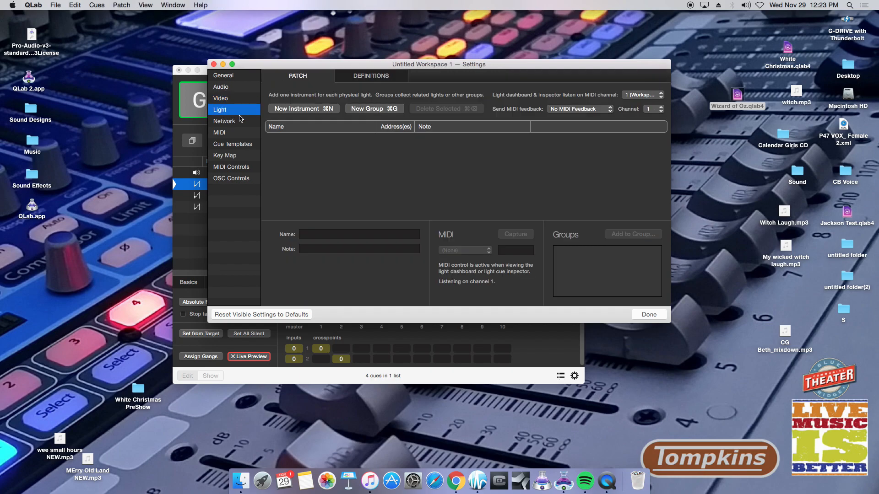
{"action": "left_click", "coordinate": [382, 77]}
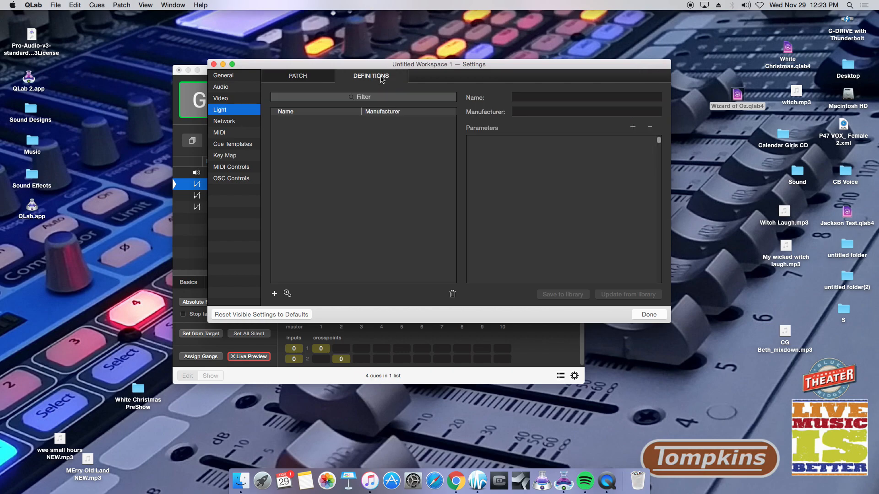
{"action": "left_click", "coordinate": [327, 77]}
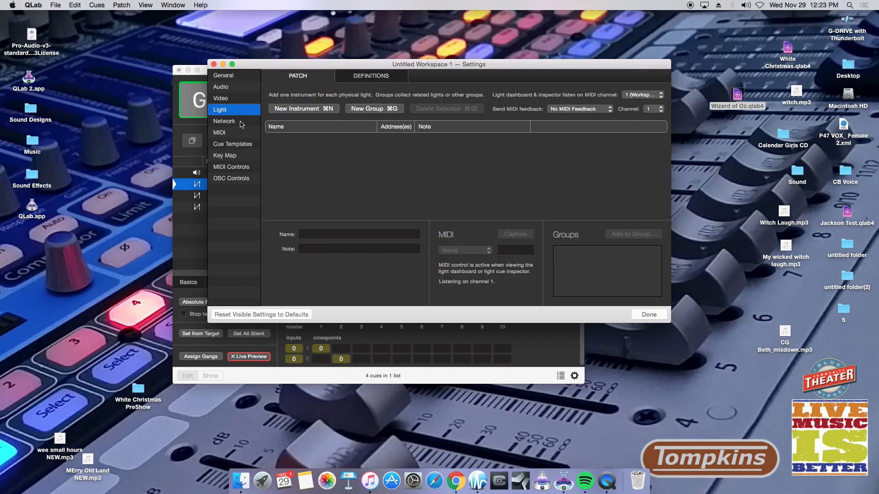
- Return to the Video settings, check the device of Camera Patch 1, and close the workspace settings
{"action": "left_click", "coordinate": [242, 90]}
{"action": "left_click", "coordinate": [241, 99]}
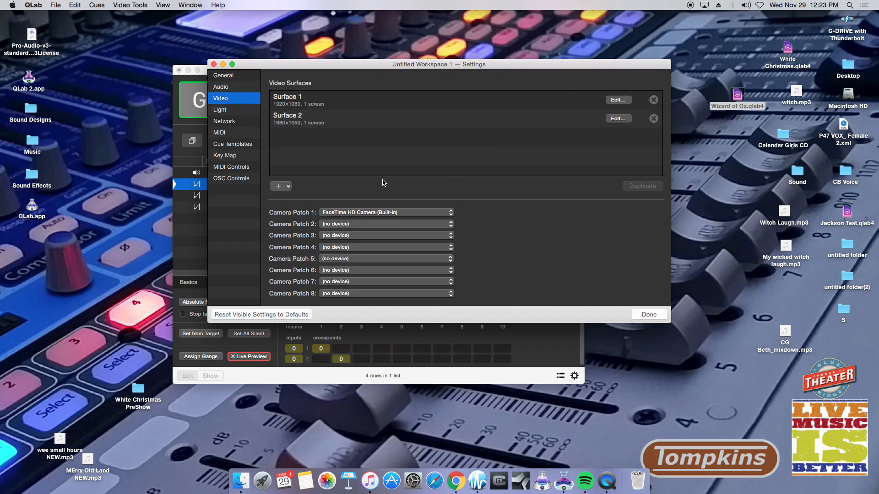
{"action": "left_click", "coordinate": [344, 212]}
{"action": "left_click", "coordinate": [362, 192]}
{"action": "left_click", "coordinate": [650, 315]}
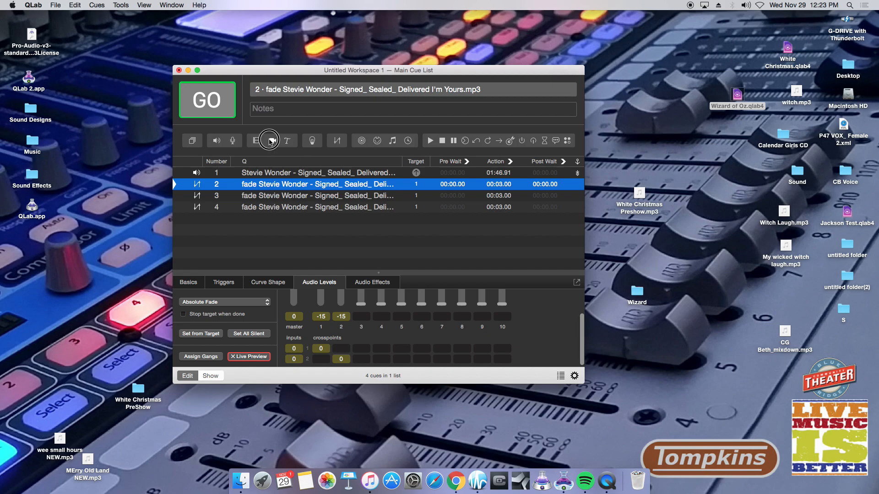
- Insert a camera cue after fade cue 2, view its display and geometry settings, run it and stop the camera output
{"action": "left_click_drag", "start_coordinate": [271, 141], "coordinate": [361, 198]}
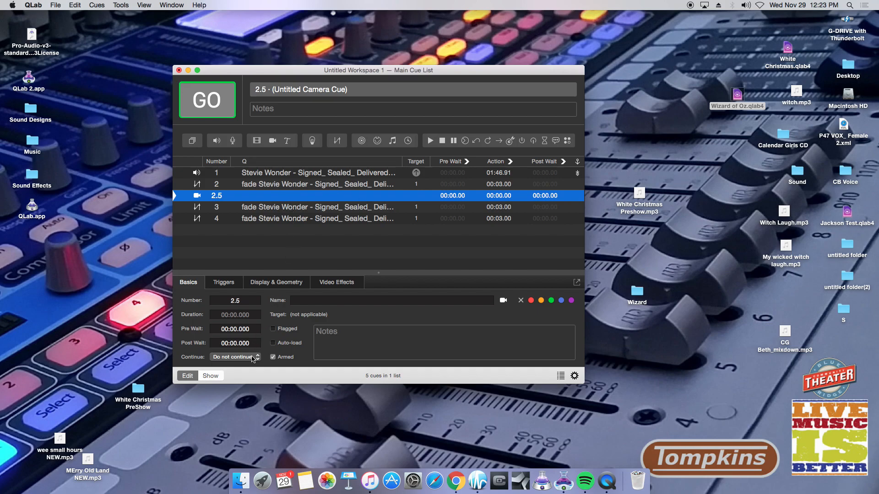
{"action": "left_click", "coordinate": [272, 284]}
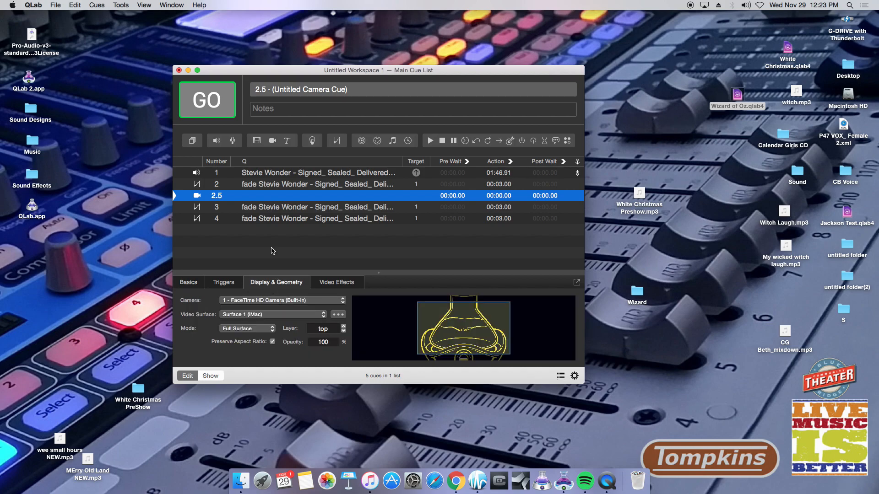
{"action": "key", "text": "space"}
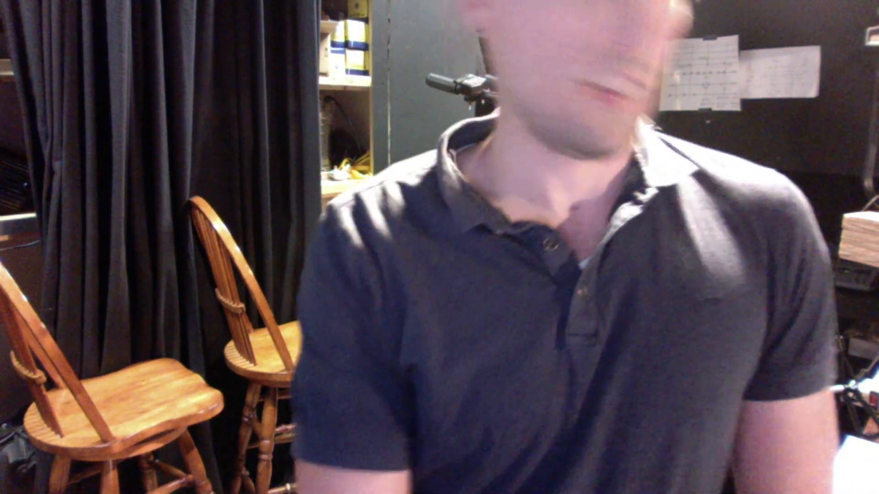
{"action": "key", "text": "Escape"}
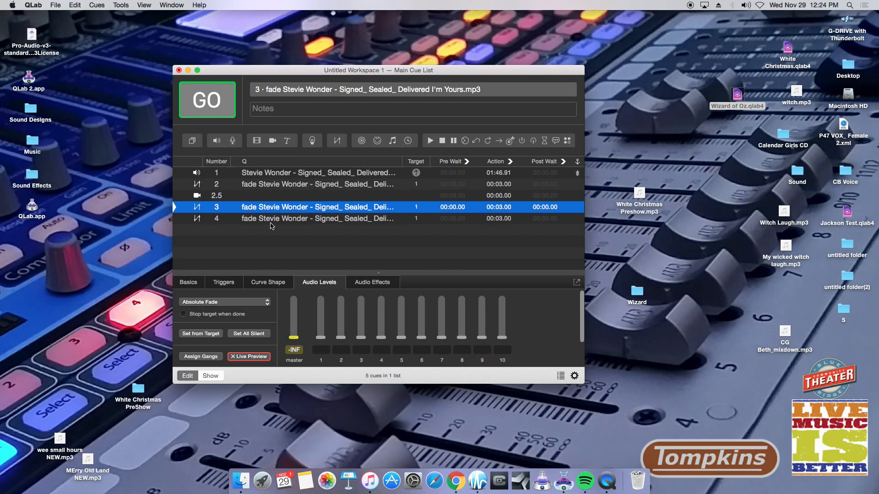
- Delete camera cue 2.5 and select fade cue 4
{"action": "left_click", "coordinate": [274, 198]}
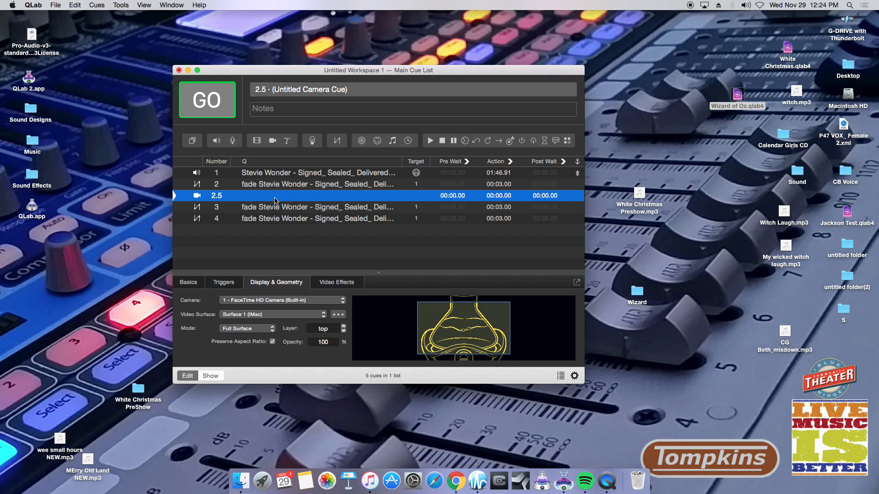
{"action": "key", "text": "Delete"}
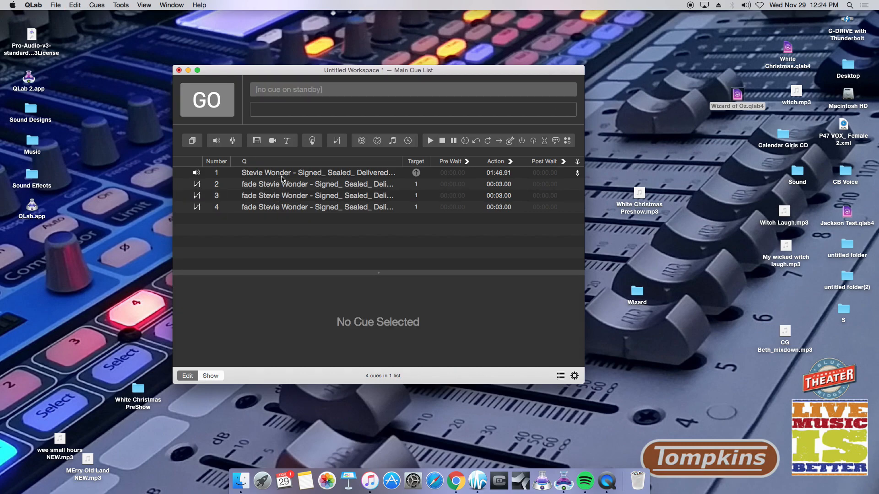
{"action": "left_click", "coordinate": [302, 212]}
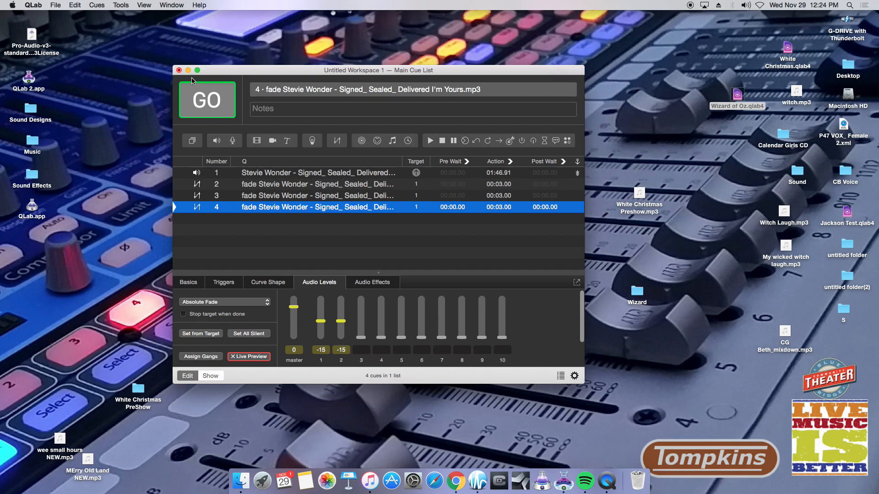
- Open Steel Magnolias.cues from the Sound Designs folder on the desktop and dismiss the OSC initialization alert
{"action": "double_click", "coordinate": [26, 112]}
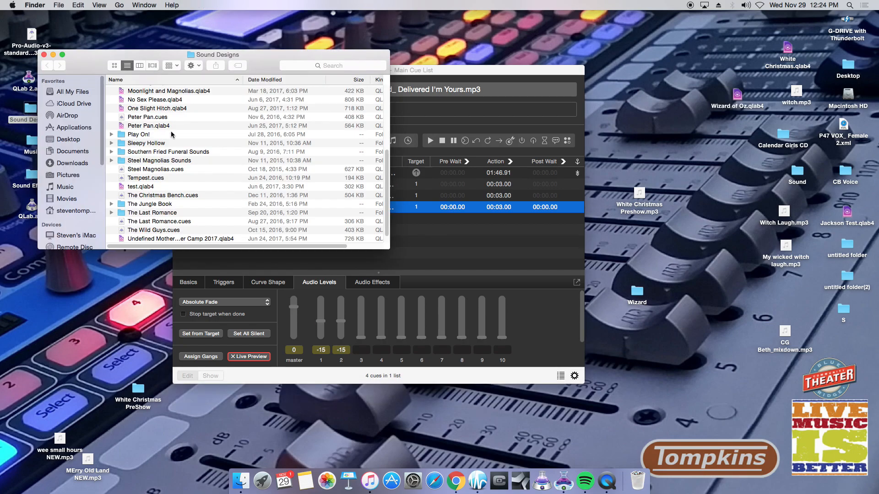
{"action": "scroll", "coordinate": [179, 178], "scroll_direction": "down", "scroll_amount": 1}
{"action": "scroll", "coordinate": [180, 178], "scroll_direction": "up", "scroll_amount": 5}
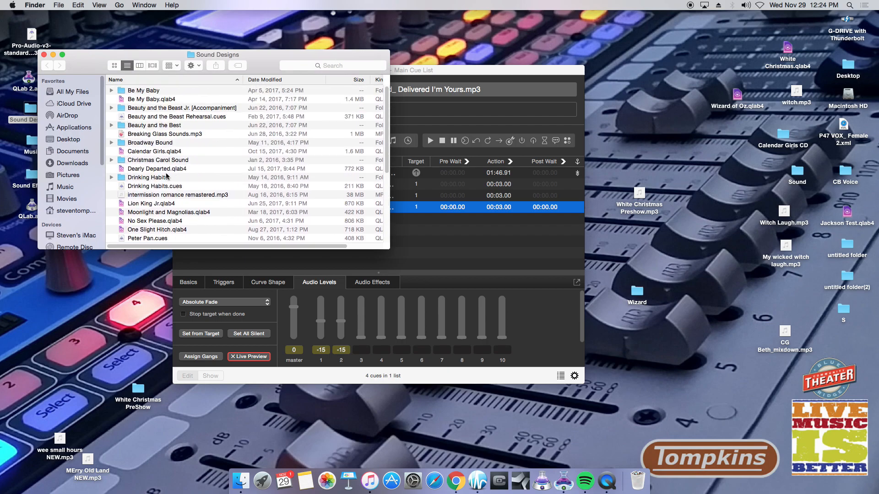
{"action": "scroll", "coordinate": [176, 178], "scroll_direction": "down", "scroll_amount": 5}
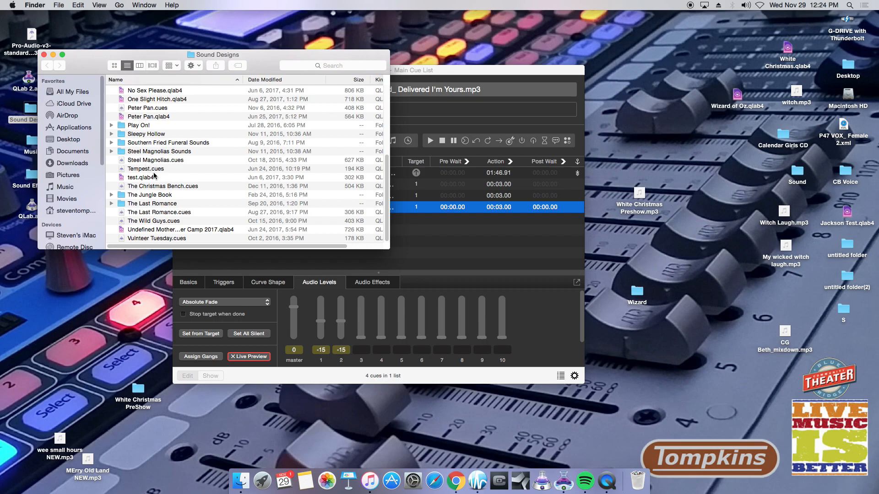
{"action": "left_click", "coordinate": [167, 161]}
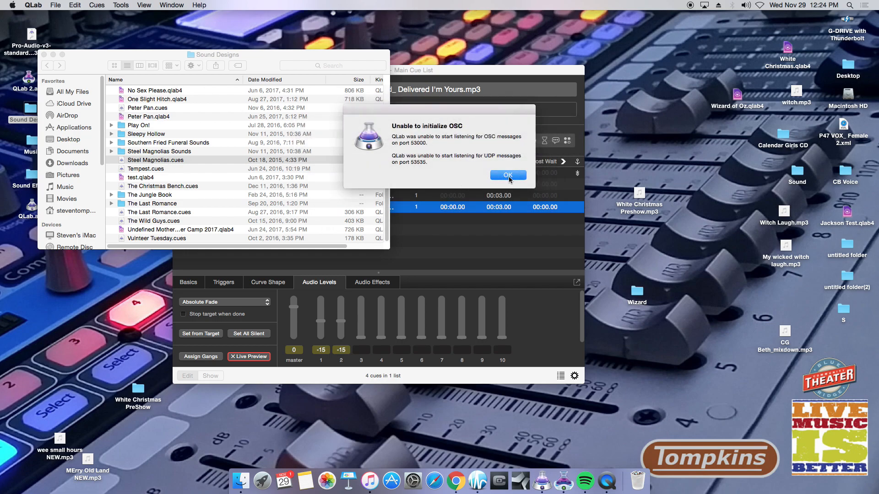
{"action": "left_click", "coordinate": [508, 175]}
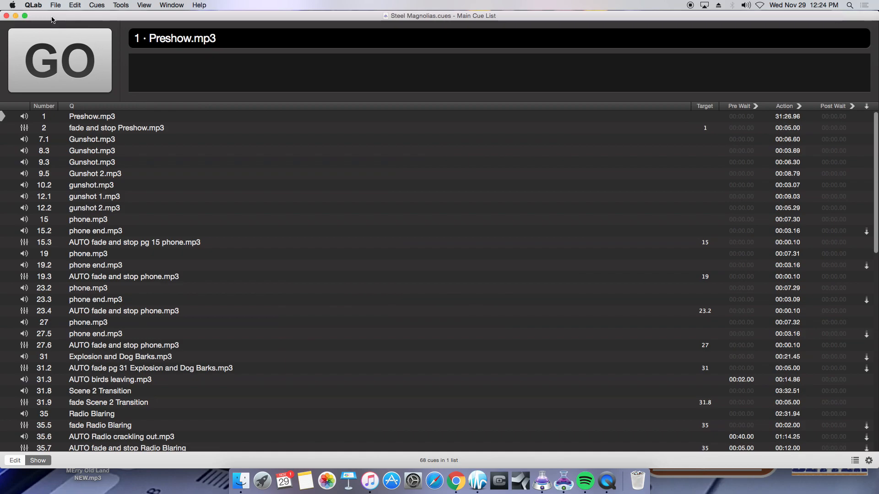
- Close the Sound Designs folder, place the Untitled Workspace 1 and Steel Magnolias windows side by side, and look down the Steel Magnolias cue list
{"action": "key", "text": "ctrl+super+f"}
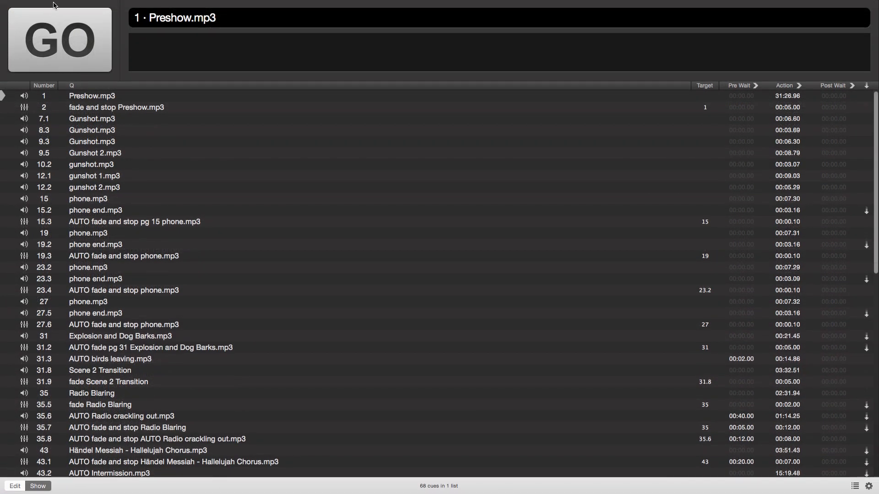
{"action": "mouse_move", "coordinate": [58, 2]}
{"action": "left_click", "coordinate": [25, 16]}
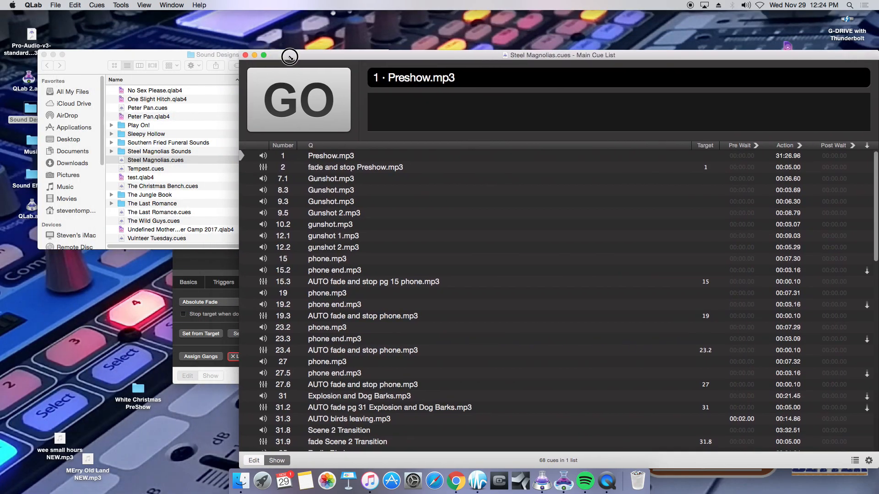
{"action": "left_click", "coordinate": [44, 55]}
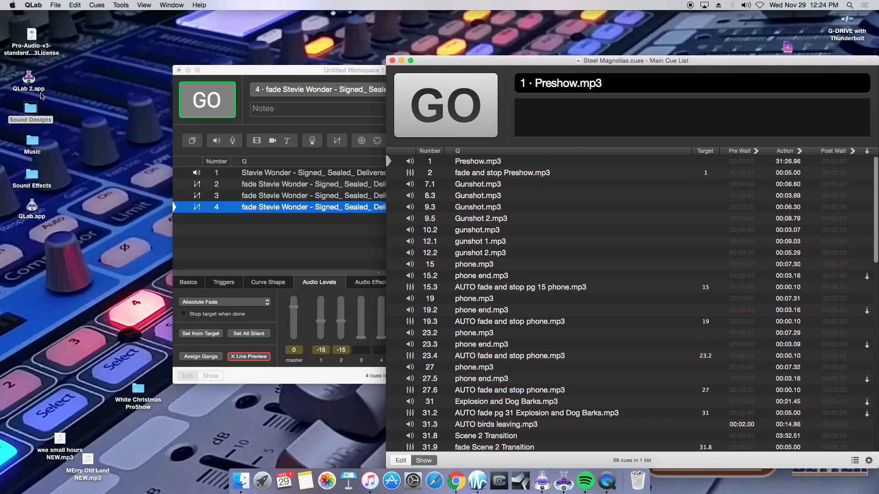
{"action": "left_click_drag", "start_coordinate": [270, 76], "coordinate": [110, 54]}
{"action": "left_click_drag", "start_coordinate": [491, 65], "coordinate": [536, 27]}
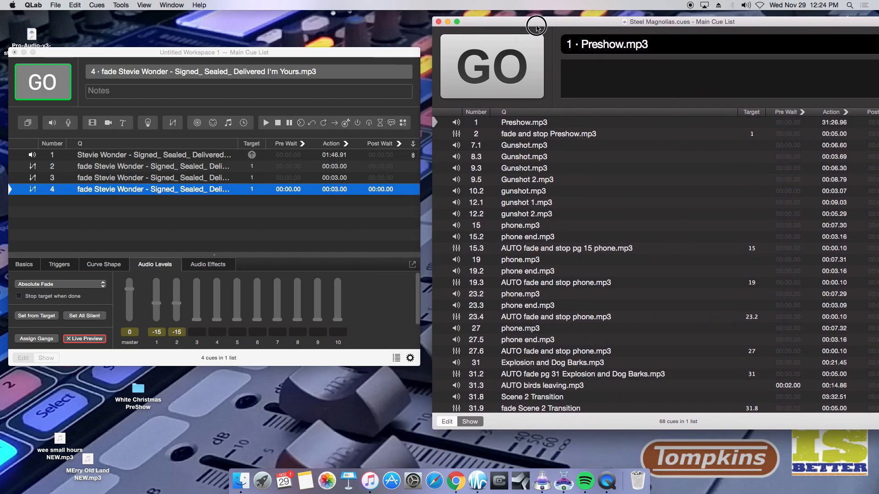
{"action": "scroll", "coordinate": [590, 232], "scroll_direction": "down", "scroll_amount": 5}
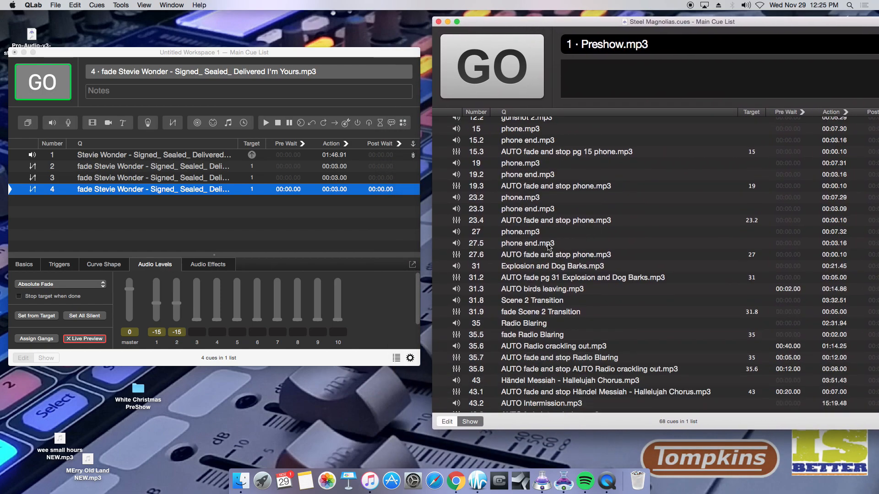
- Copy phone cues 27, 27.5 and 27.6 from Steel Magnolias and paste them after fade cue 2 in Untitled Workspace 1
{"action": "left_click", "coordinate": [550, 232]}
{"action": "key", "text": "space"}
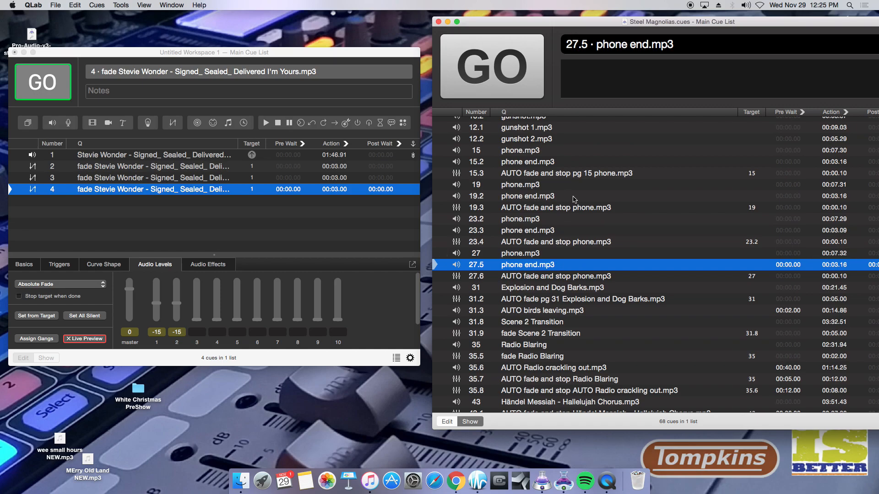
{"action": "left_click", "coordinate": [575, 254]}
{"action": "left_click_drag", "start_coordinate": [572, 25], "coordinate": [489, 27]}
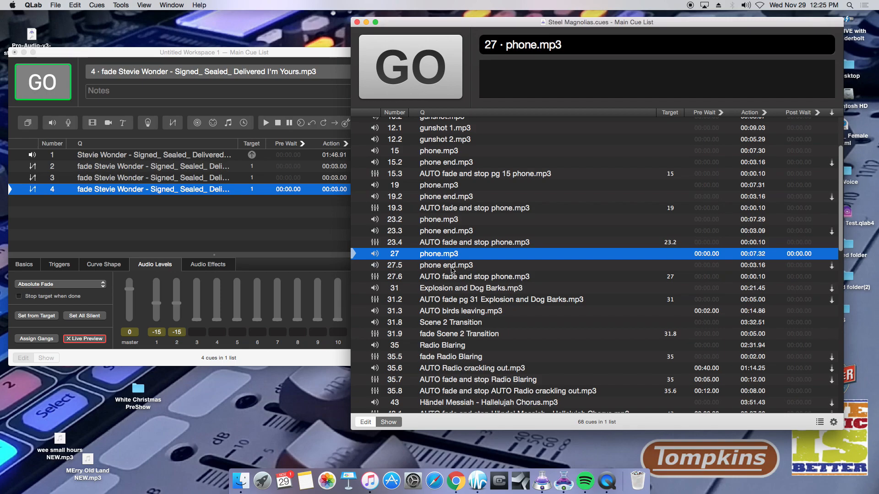
{"action": "left_click_drag", "start_coordinate": [448, 256], "coordinate": [449, 278]}
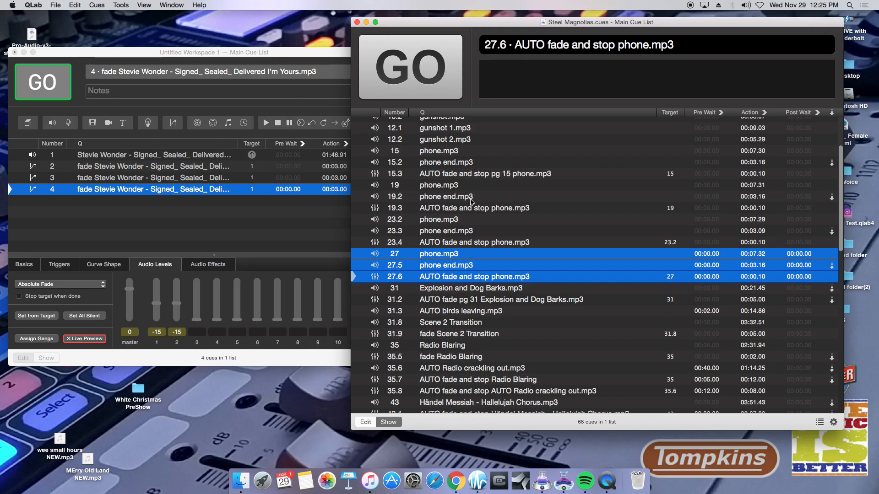
{"action": "left_click", "coordinate": [154, 215]}
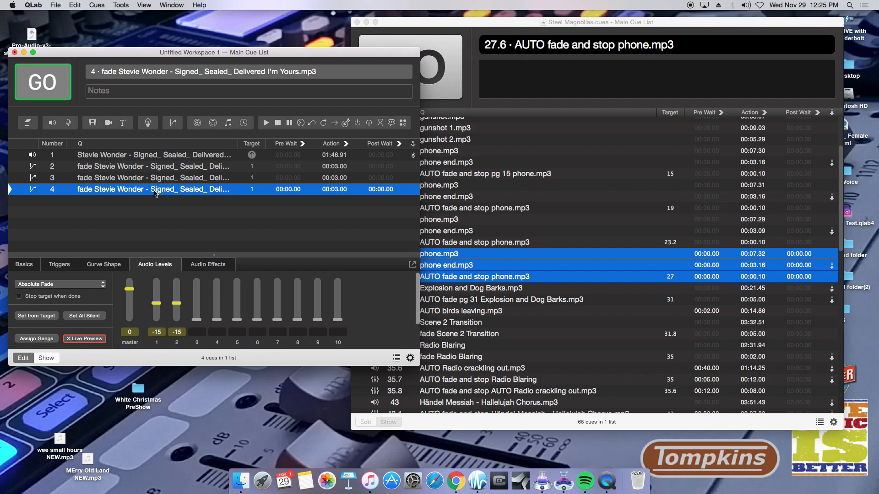
{"action": "left_click", "coordinate": [171, 166]}
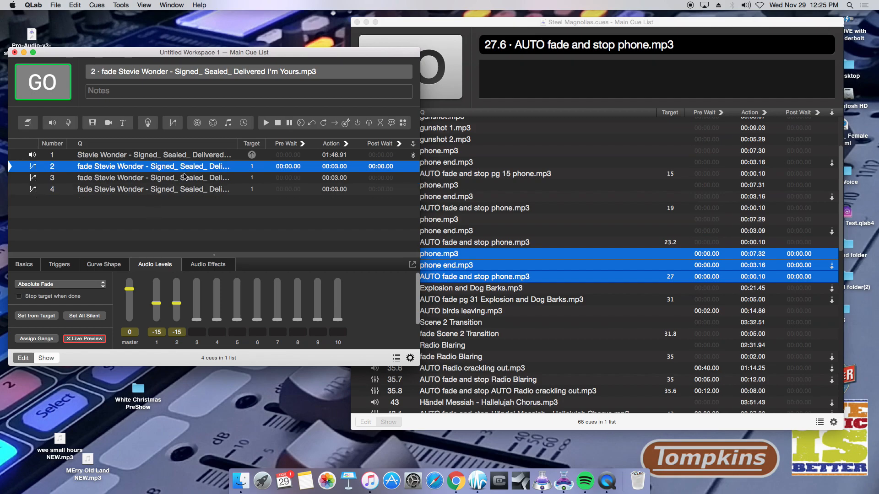
{"action": "key", "text": "super+v"}
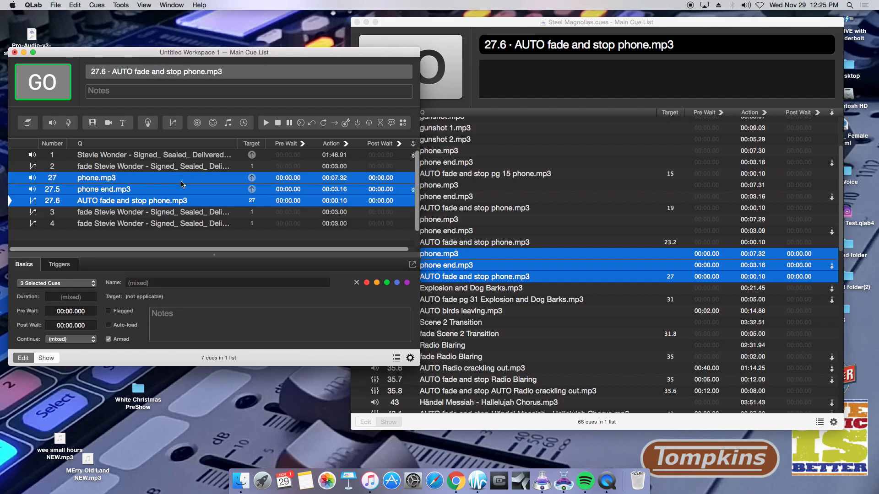
- Remove the three pasted phone cues from below fade cue 2 and paste them again after fade cue 4
{"action": "key", "text": "super+c"}
{"action": "key", "text": "Delete"}
{"action": "left_click", "coordinate": [158, 189]}
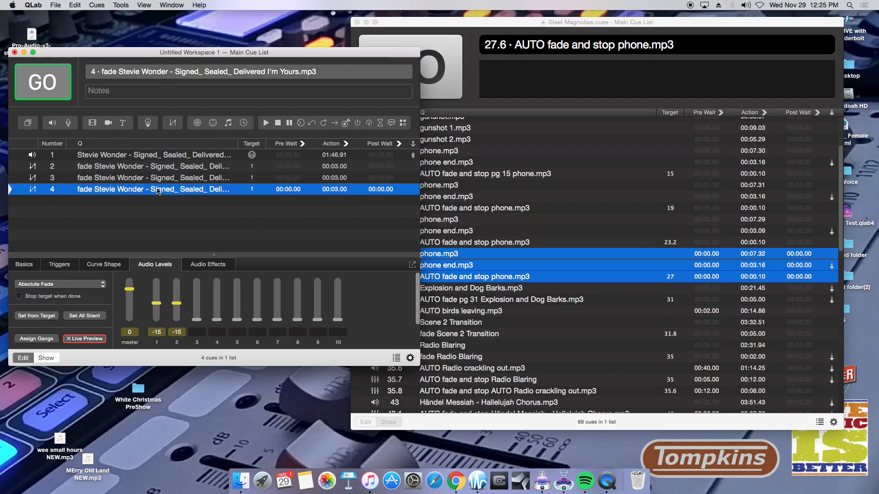
{"action": "key", "text": "super+v"}
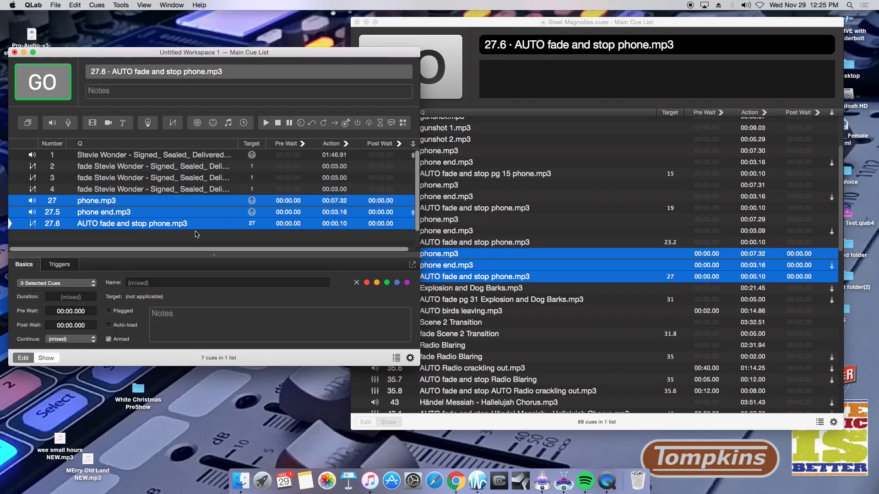
- Examine the pasted phone.mp3 cue's loop settings, output levels and crosspoint routing
{"action": "left_click", "coordinate": [192, 236]}
{"action": "left_click", "coordinate": [182, 201]}
{"action": "left_click", "coordinate": [177, 266]}
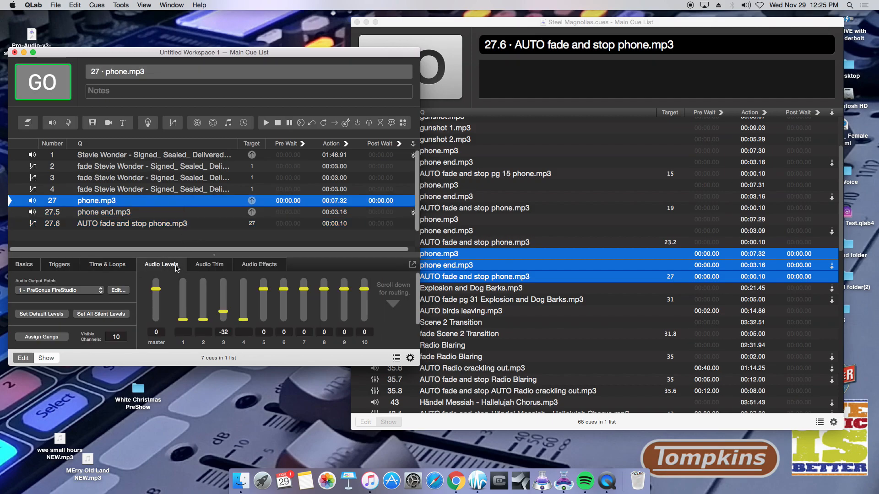
{"action": "left_click", "coordinate": [135, 264]}
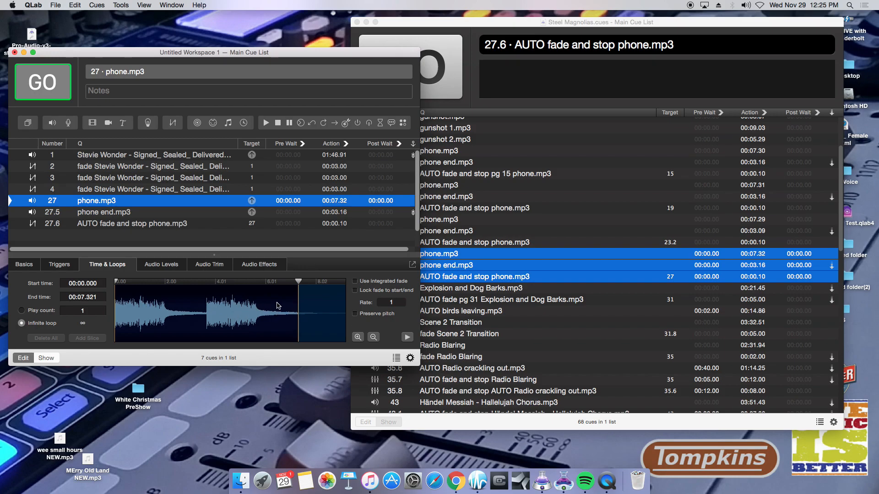
{"action": "left_click", "coordinate": [165, 264]}
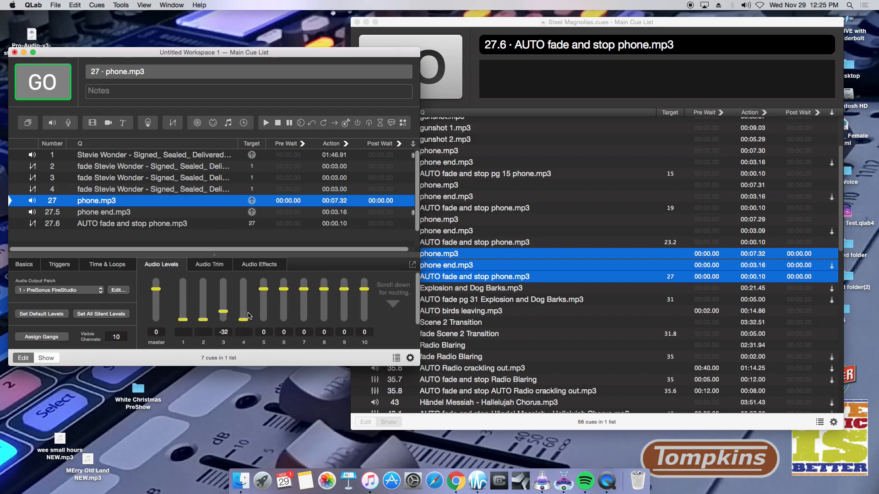
{"action": "scroll", "coordinate": [248, 315], "scroll_direction": "down", "scroll_amount": 3}
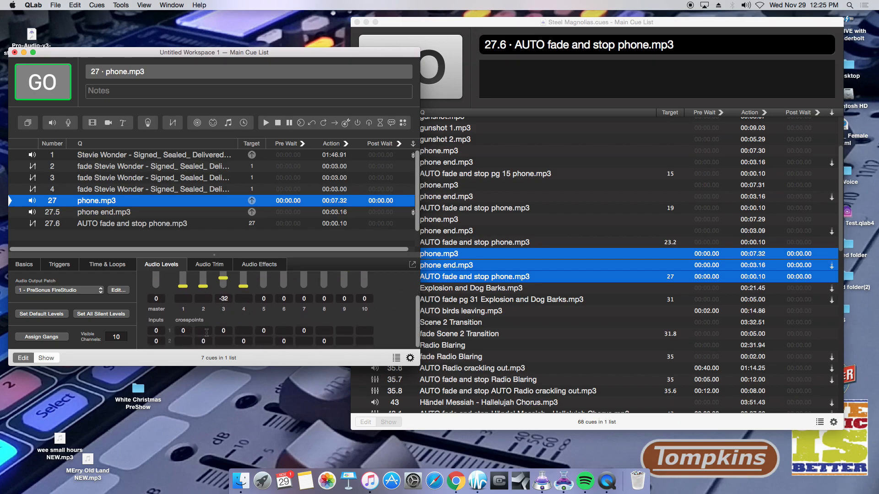
{"action": "scroll", "coordinate": [258, 302], "scroll_direction": "up", "scroll_amount": 1}
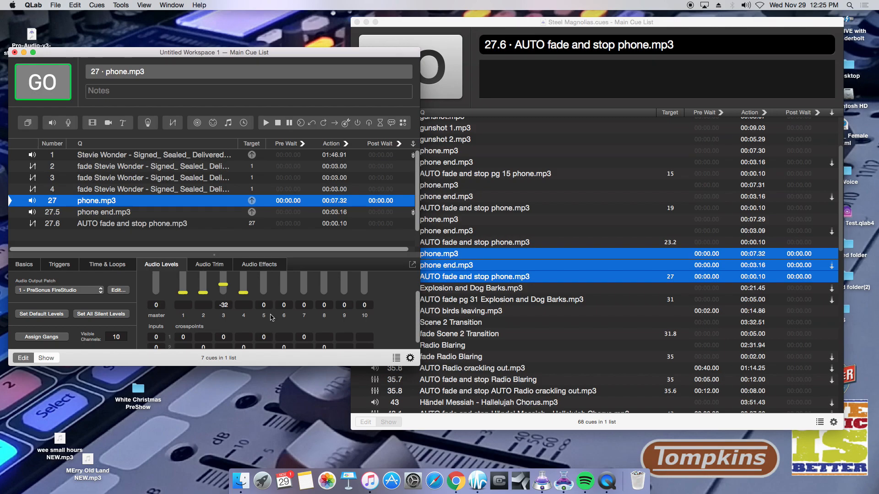
{"action": "scroll", "coordinate": [270, 321], "scroll_direction": "down", "scroll_amount": 1}
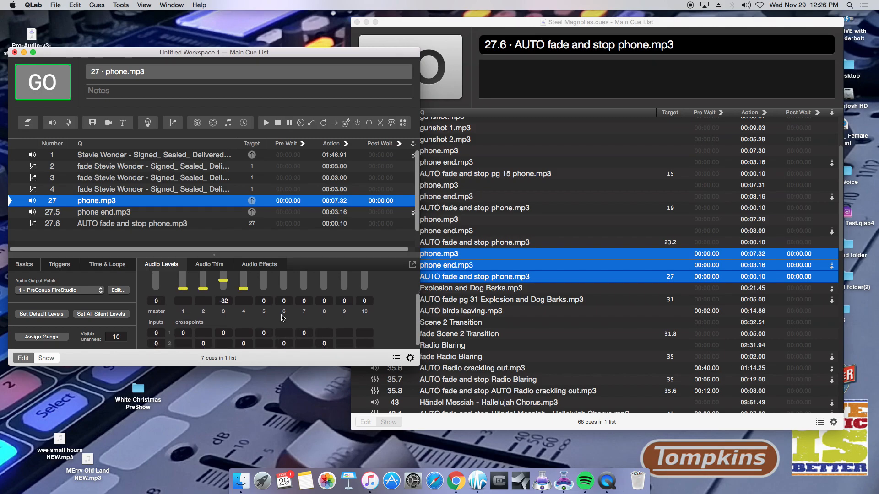
{"action": "scroll", "coordinate": [284, 318], "scroll_direction": "up", "scroll_amount": 3}
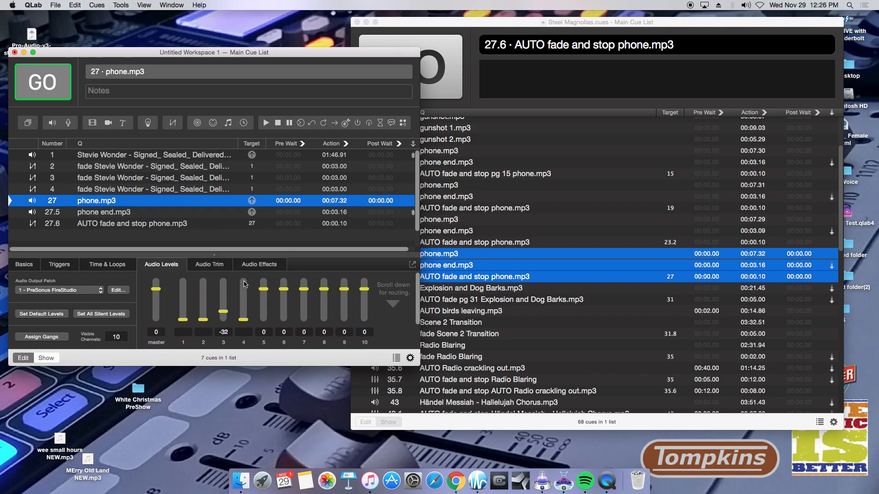
- Delete the pasted phone cues 27, 27.5 and 27.6 from Untitled Workspace 1
{"action": "left_click", "coordinate": [159, 212], "text": "shift"}
{"action": "left_click", "coordinate": [159, 223], "text": "shift"}
{"action": "key", "text": "super+c"}
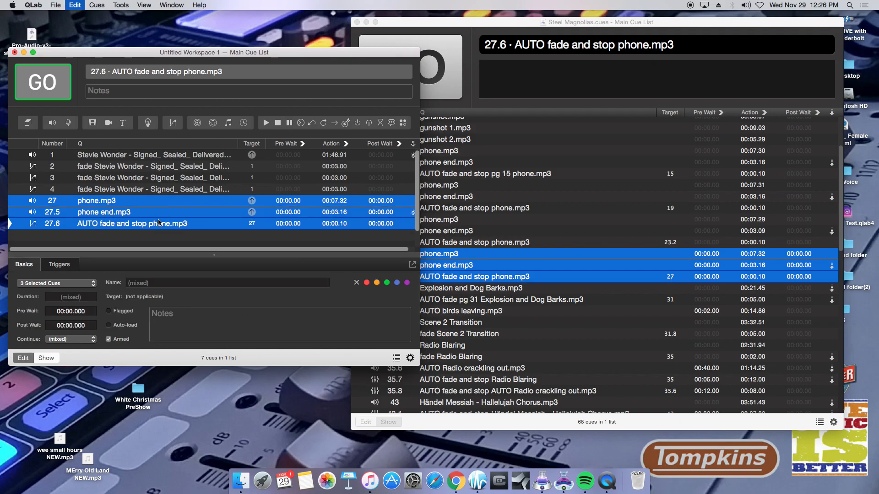
{"action": "key", "text": "Delete"}
- Close the Steel Magnolias cue list and move the Untitled Workspace 1 window closer to the middle of the desktop
{"action": "left_click", "coordinate": [510, 45]}
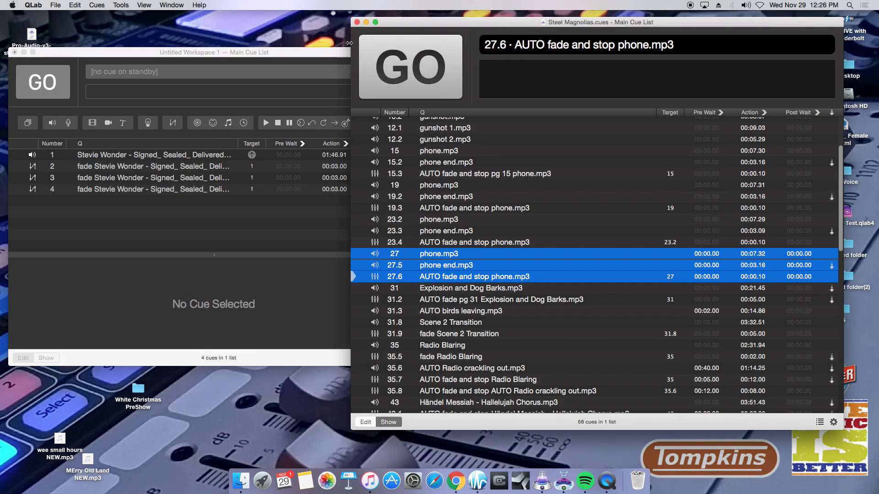
{"action": "left_click", "coordinate": [357, 22]}
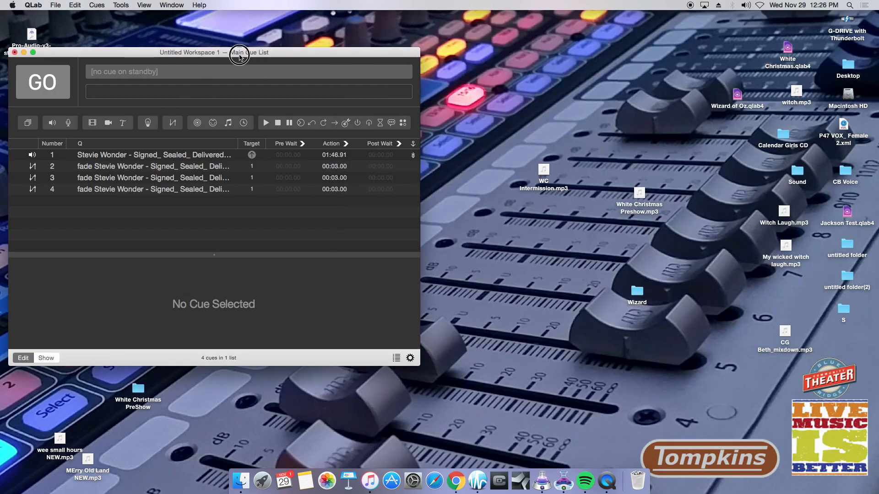
{"action": "left_click_drag", "start_coordinate": [317, 53], "coordinate": [444, 54]}
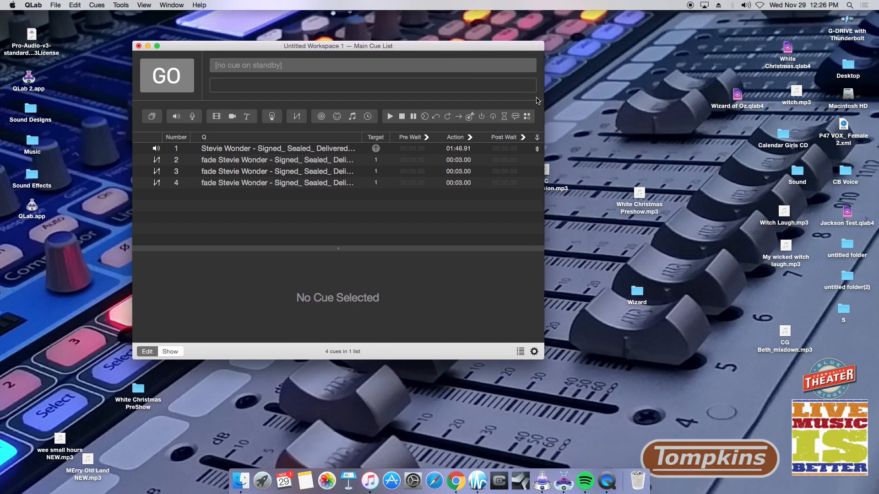
- Look at fade cue 4's levels, then at the levels and the time and loop settings of Stevie Wonder cue 1
{"action": "left_click", "coordinate": [350, 228]}
{"action": "left_click", "coordinate": [281, 184]}
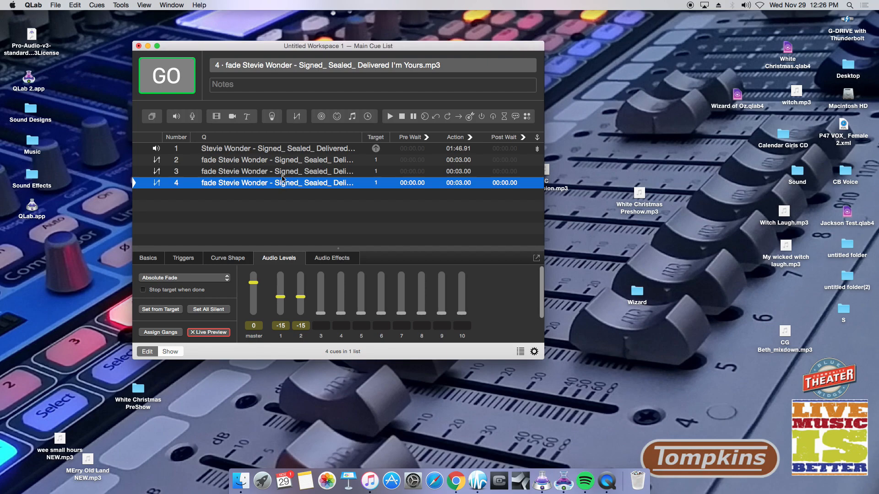
{"action": "left_click", "coordinate": [284, 150]}
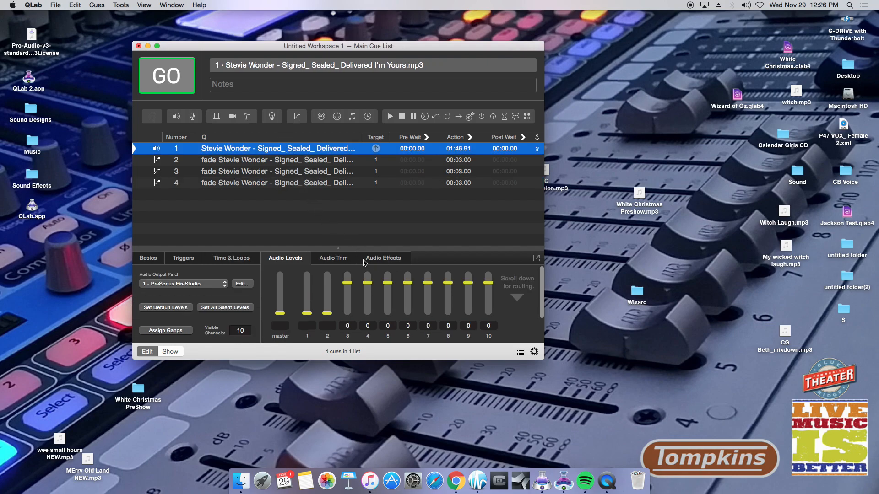
{"action": "left_click", "coordinate": [232, 259]}
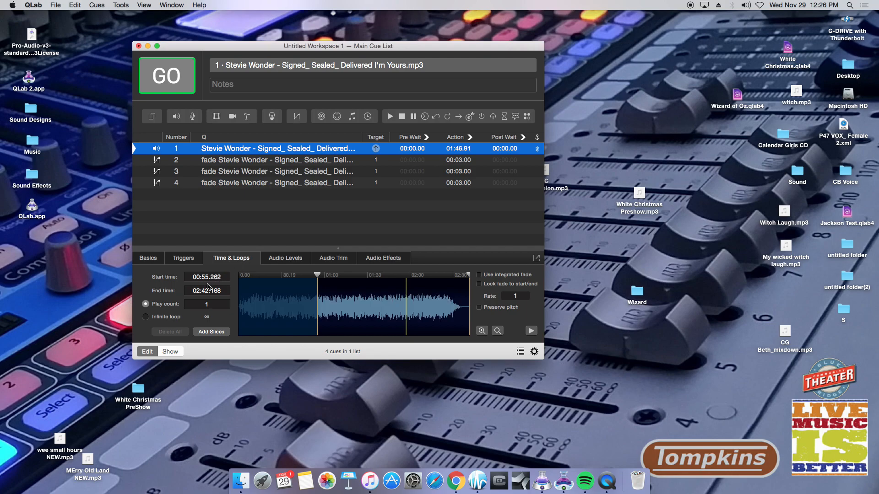
- Close Untitled Workspace 1 and open White Christmas.qlab4 from the desktop
{"action": "left_click", "coordinate": [138, 46]}
{"action": "left_click", "coordinate": [315, 96]}
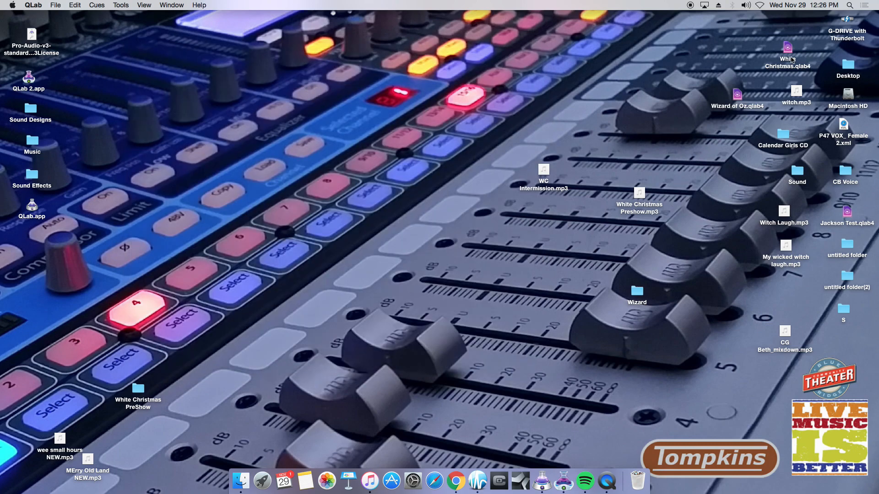
{"action": "double_click", "coordinate": [792, 52]}
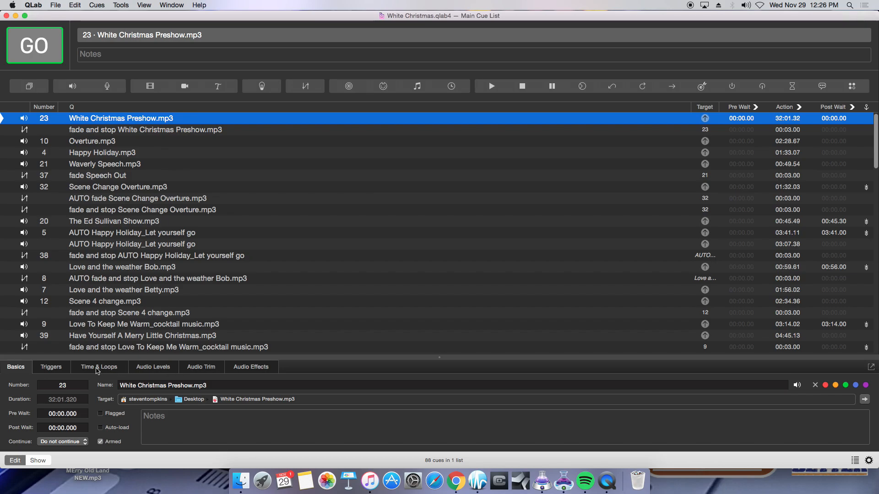
- View the audio levels of White Christmas Preshow cue 23 and the basic settings of its fade and stop cue
{"action": "left_click", "coordinate": [137, 370]}
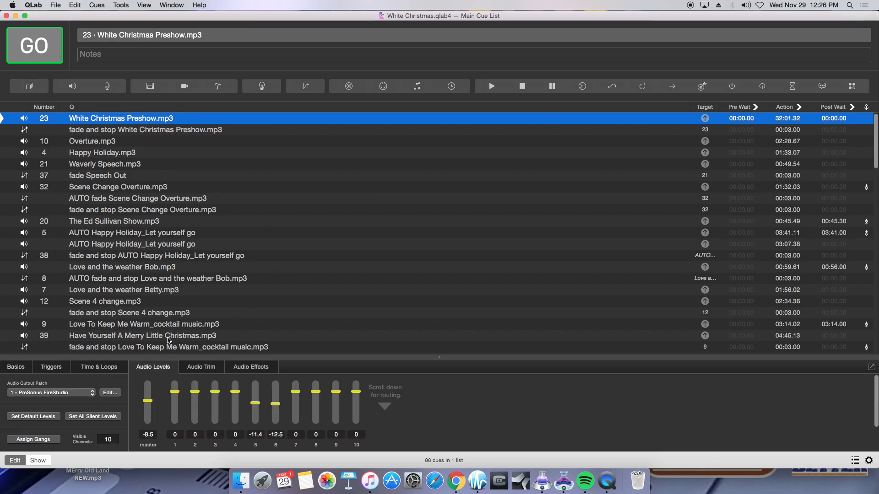
{"action": "left_click", "coordinate": [165, 130]}
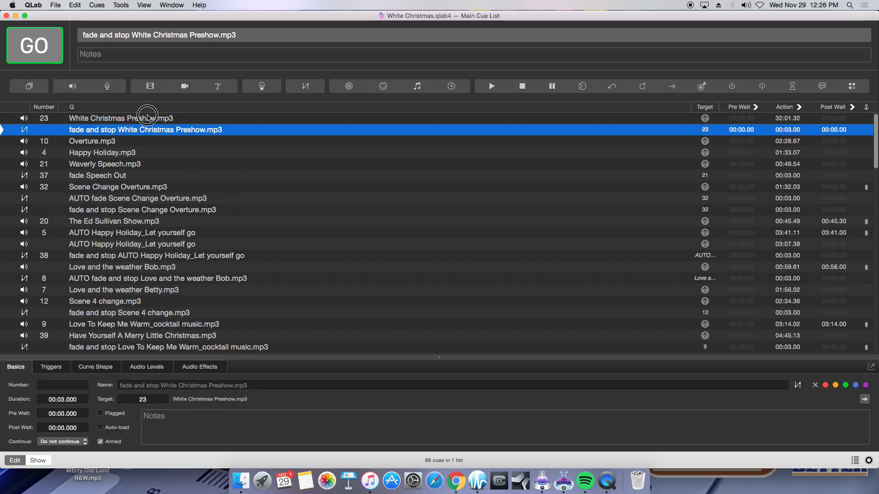
{"action": "left_click", "coordinate": [147, 118]}
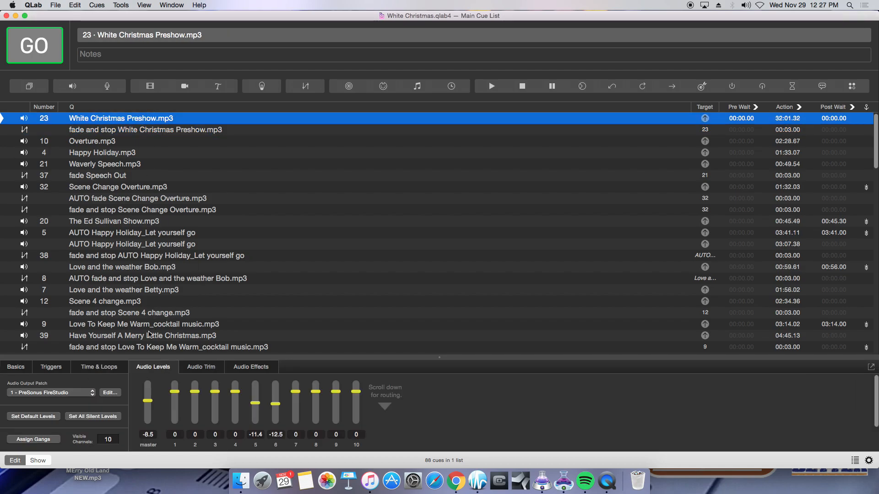
- Set White Christmas Preshow cue 23 to loop infinitely and trim its end time to about 31:48, cutting the trailing silence
{"action": "left_click", "coordinate": [106, 370]}
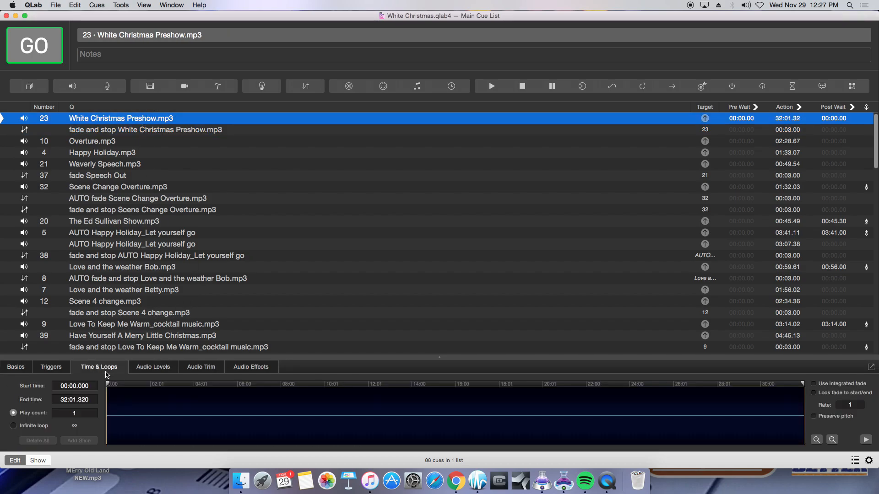
{"action": "left_click", "coordinate": [13, 426]}
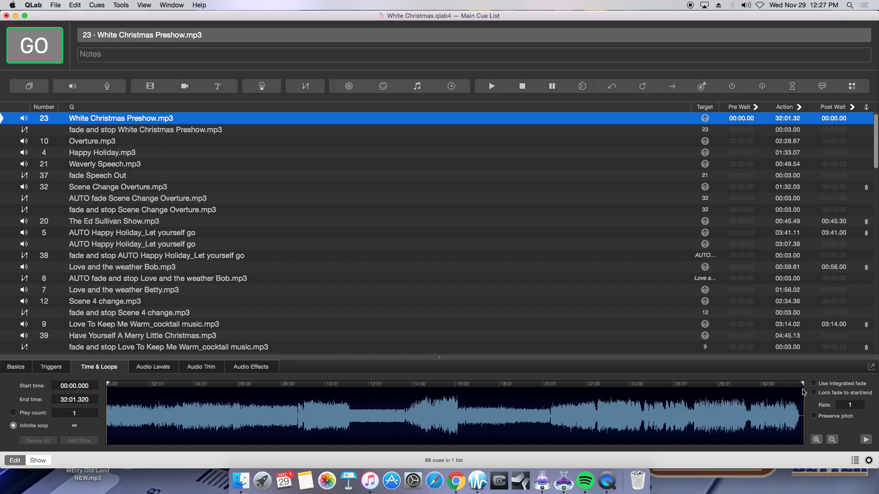
{"action": "left_click", "coordinate": [816, 439]}
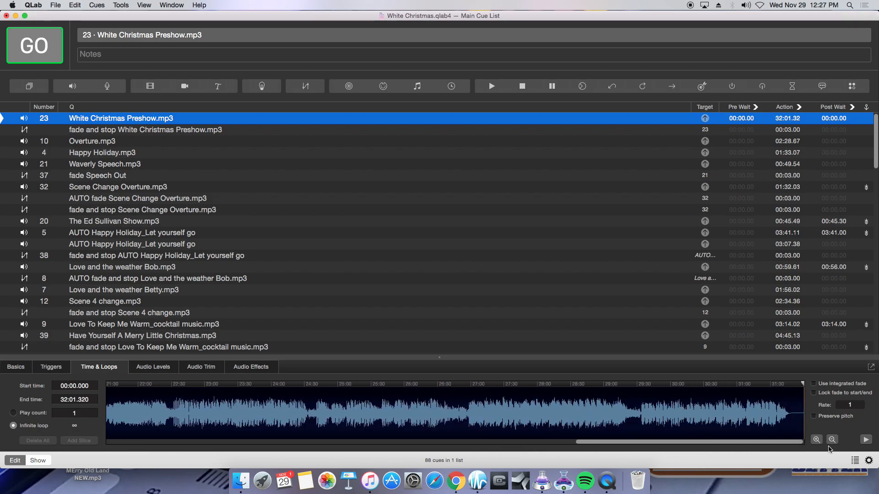
{"action": "left_click", "coordinate": [819, 442]}
{"action": "left_click", "coordinate": [818, 442]}
{"action": "left_click_drag", "start_coordinate": [462, 447], "coordinate": [805, 440]}
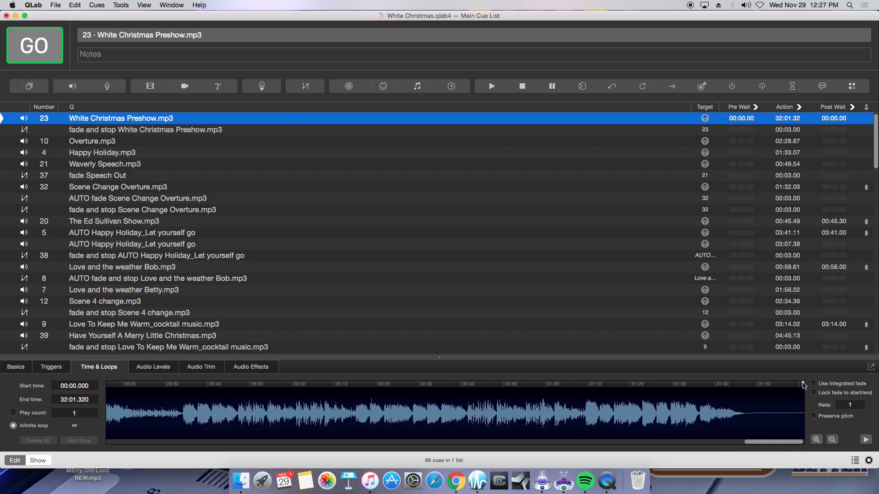
{"action": "left_click_drag", "start_coordinate": [802, 386], "coordinate": [749, 390]}
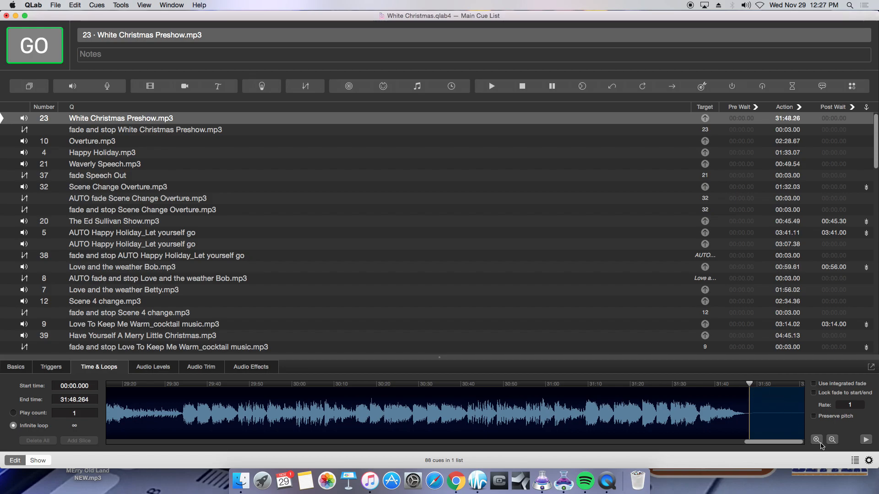
- Start White Christmas Preshow cue 23 from about 31:30, shortly before its loop point, and reselect the playing cue
{"action": "left_click", "coordinate": [832, 439]}
{"action": "left_click", "coordinate": [831, 439]}
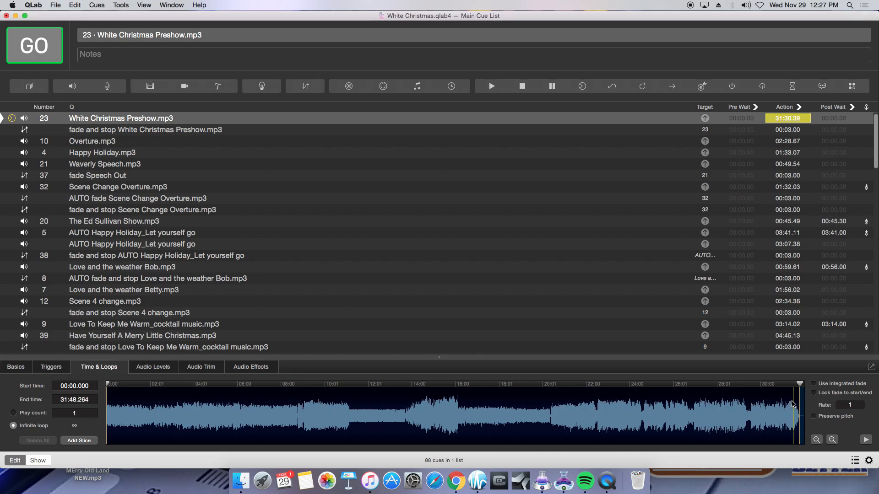
{"action": "key", "text": "space"}
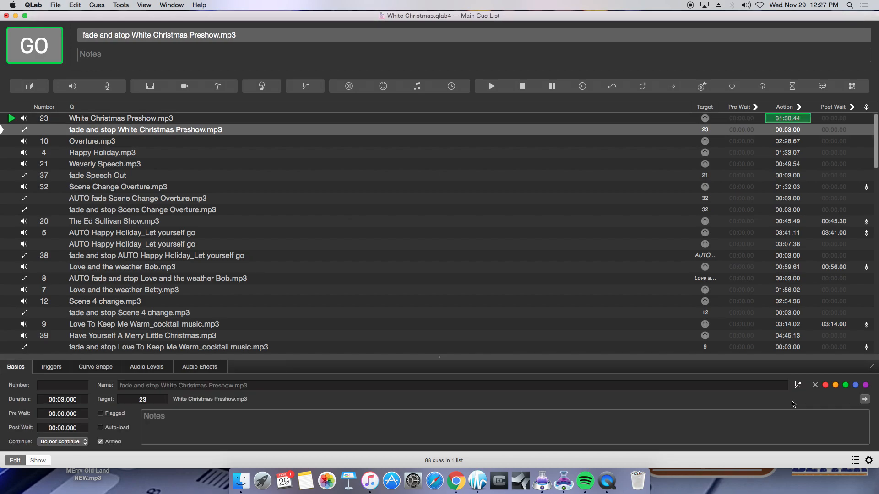
{"action": "left_click", "coordinate": [317, 123]}
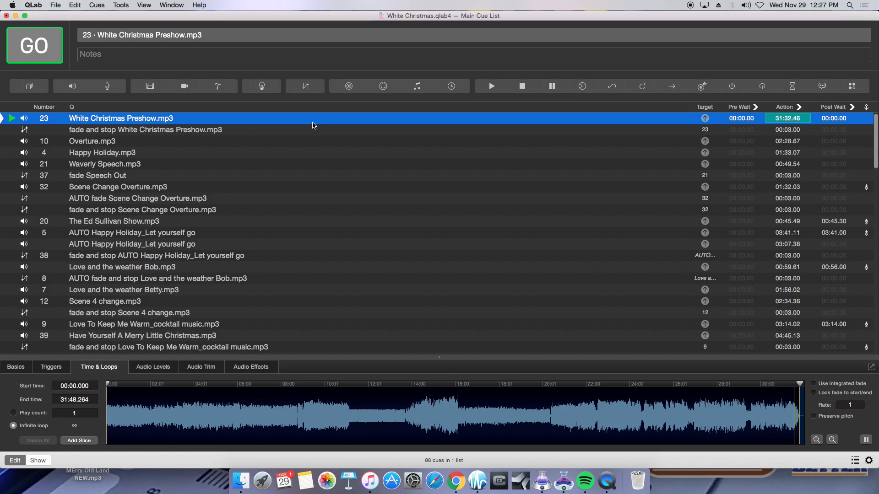
- Jump playback of White Christmas Preshow cue 23 close to its end point to hear the loop restart, and stop the cue
{"action": "left_click", "coordinate": [797, 398]}
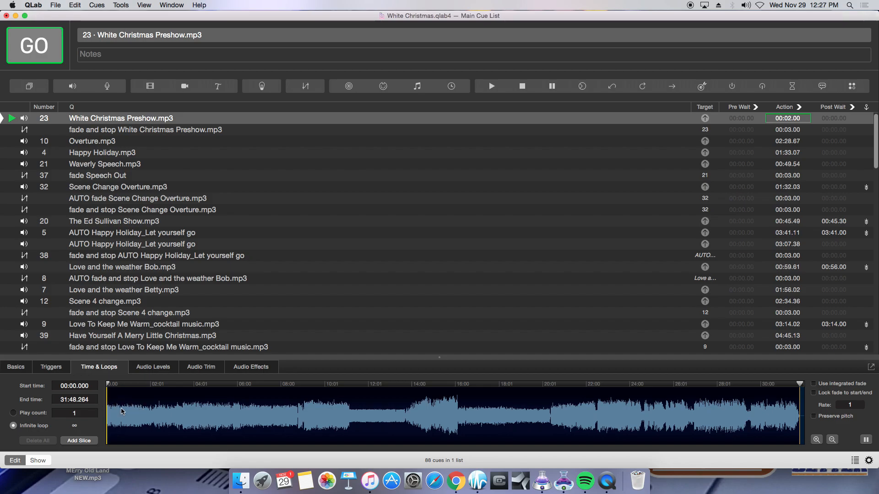
{"action": "key", "text": "Escape"}
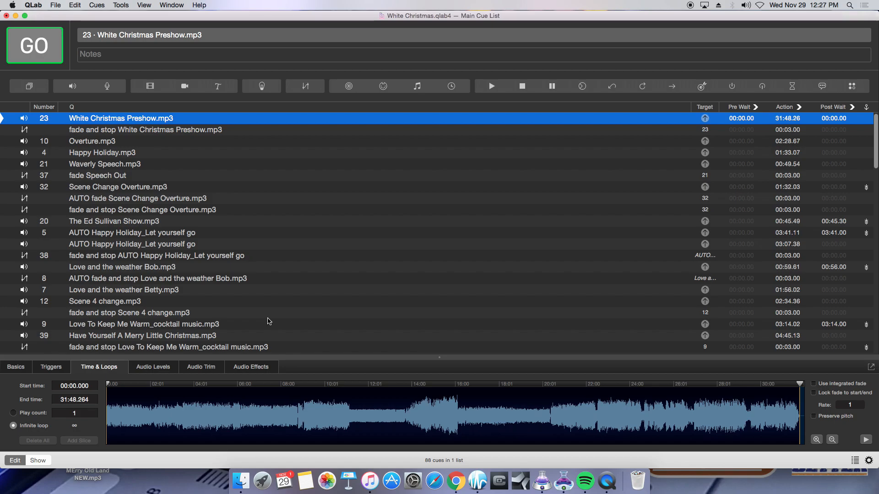
- Examine the Apple audio effects available for White Christmas Preshow cue 23, such as AUParametricEQ
{"action": "left_click", "coordinate": [267, 369]}
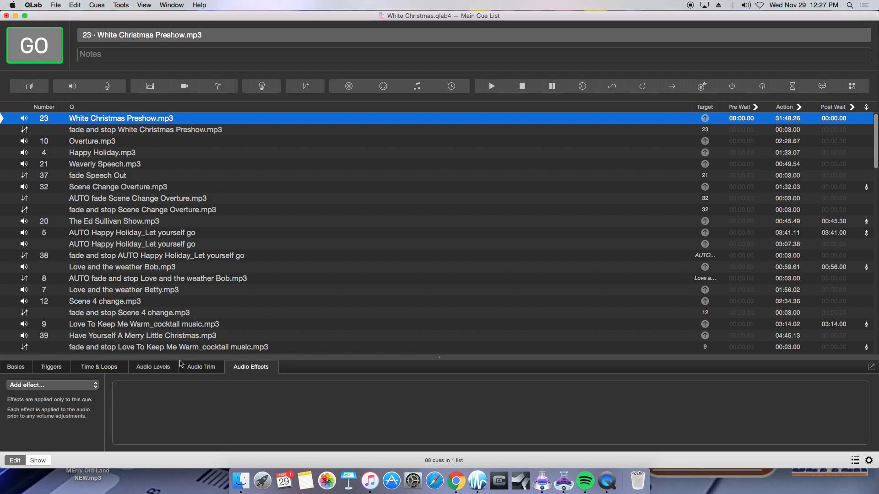
{"action": "left_click", "coordinate": [93, 388]}
{"action": "mouse_move", "coordinate": [85, 395]}
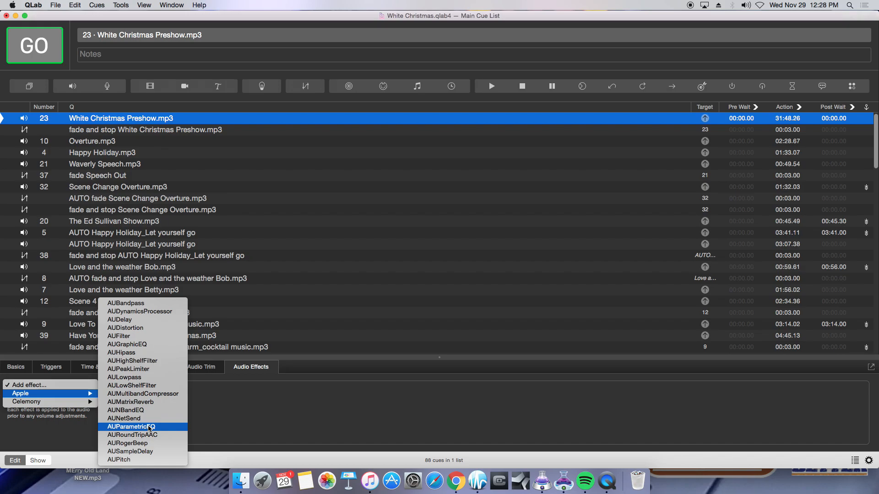
{"action": "left_click", "coordinate": [253, 434]}
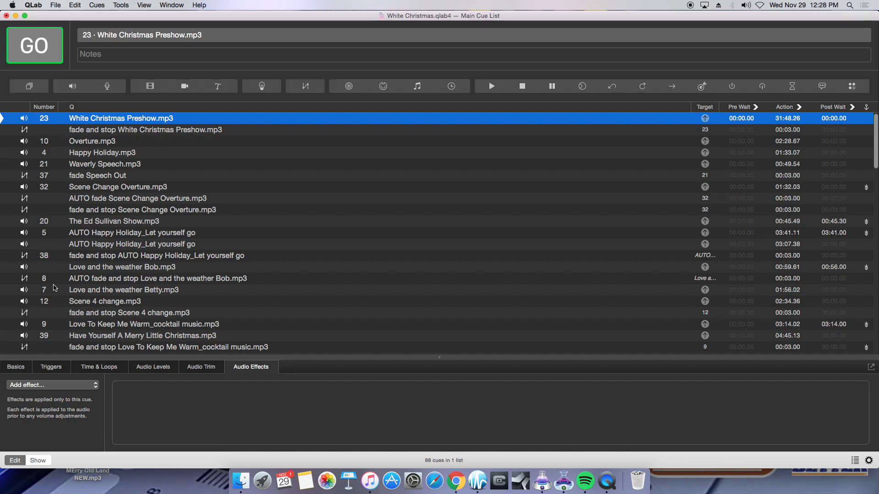
{"action": "left_click", "coordinate": [91, 387]}
{"action": "mouse_move", "coordinate": [69, 403]}
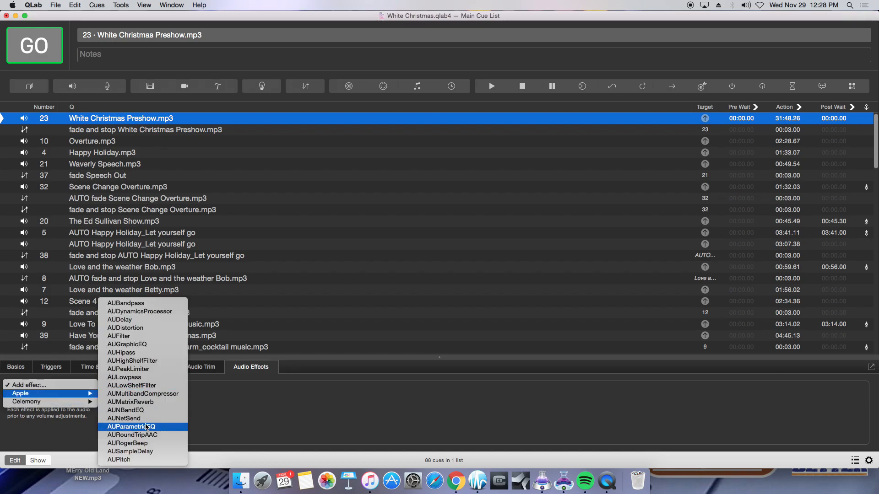
{"action": "left_click", "coordinate": [145, 427]}
- Review the audio levels, audio trim, and time and loop settings of White Christmas Preshow cue 23
{"action": "left_click", "coordinate": [157, 372]}
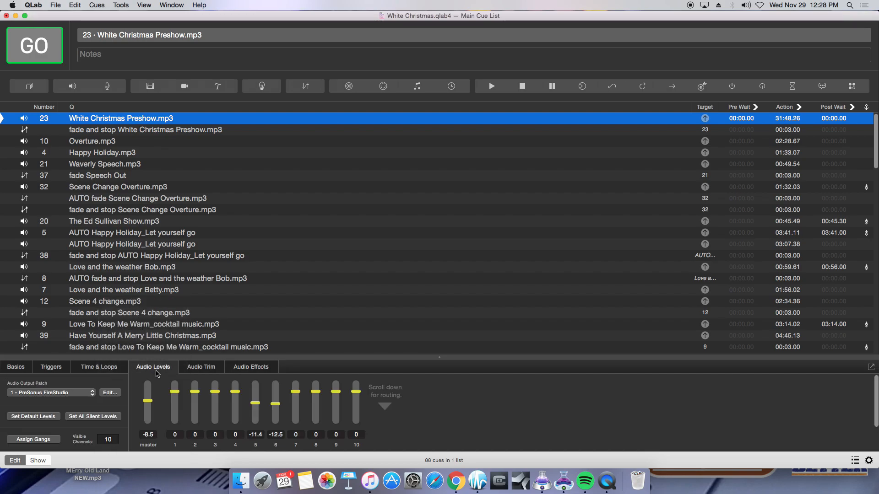
{"action": "left_click", "coordinate": [194, 369]}
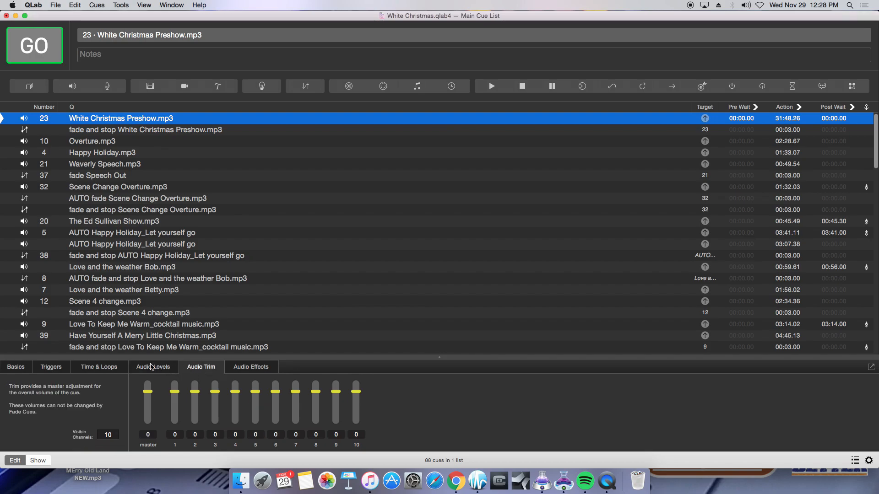
{"action": "left_click", "coordinate": [108, 366]}
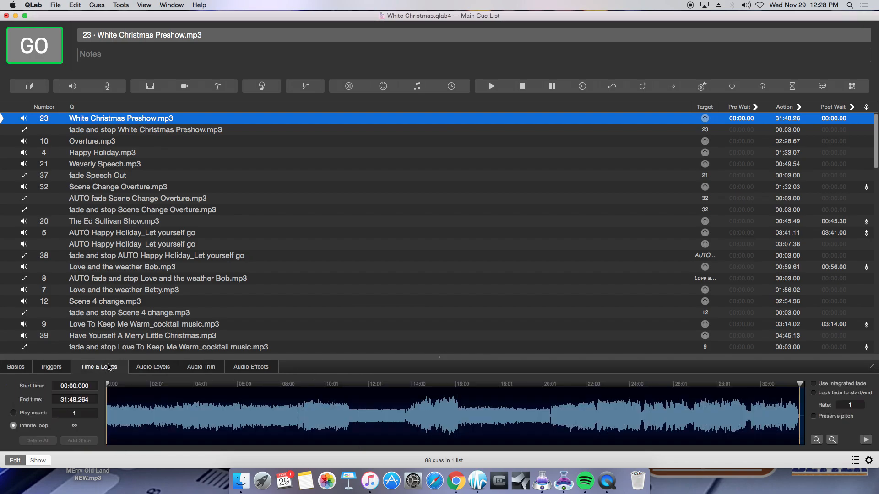
- Find the secretary 1 cue in the list, start it, and reselect it while it plays
{"action": "scroll", "coordinate": [190, 265], "scroll_direction": "down", "scroll_amount": 1}
{"action": "scroll", "coordinate": [190, 266], "scroll_direction": "down", "scroll_amount": 10}
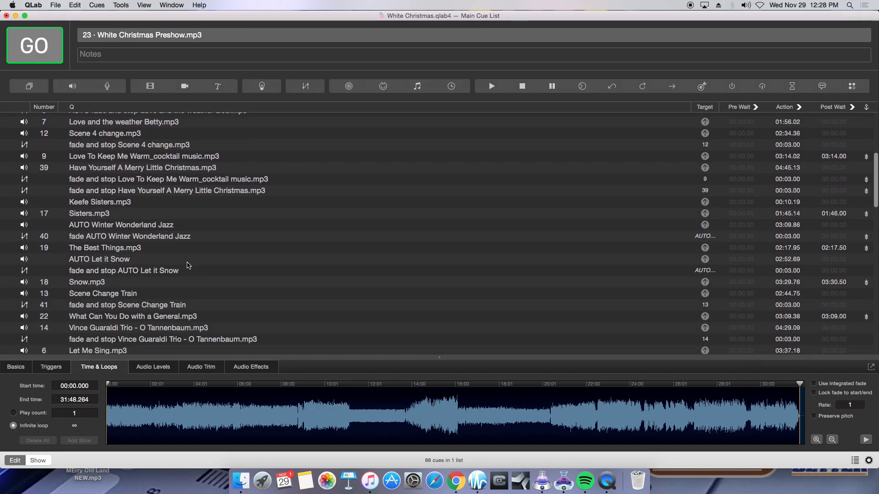
{"action": "scroll", "coordinate": [187, 265], "scroll_direction": "down", "scroll_amount": 3}
{"action": "left_click", "coordinate": [122, 241]}
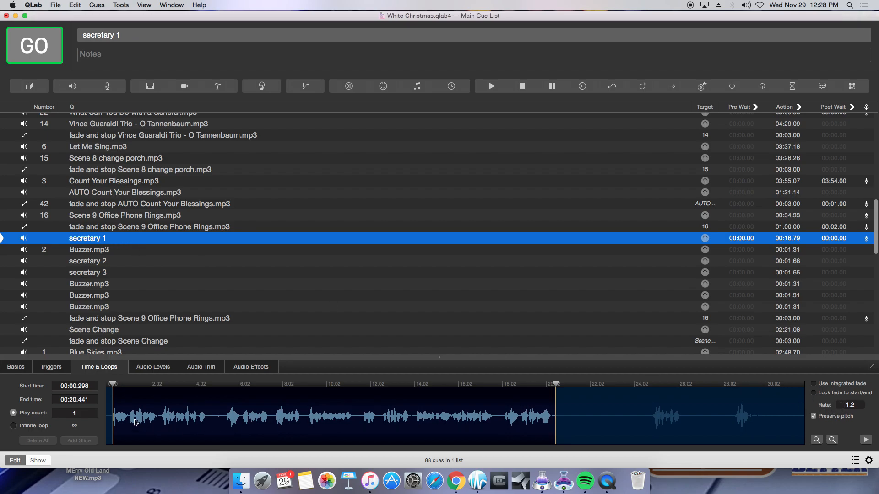
{"action": "key", "text": "space"}
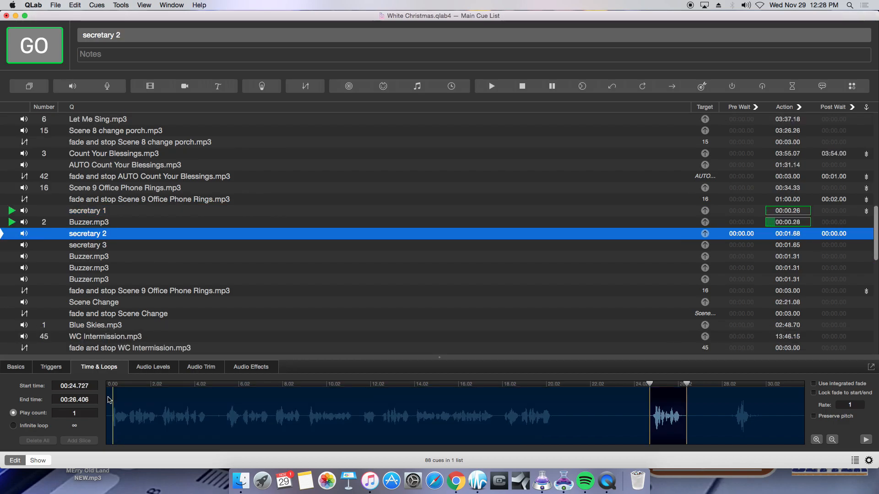
{"action": "left_click", "coordinate": [129, 210]}
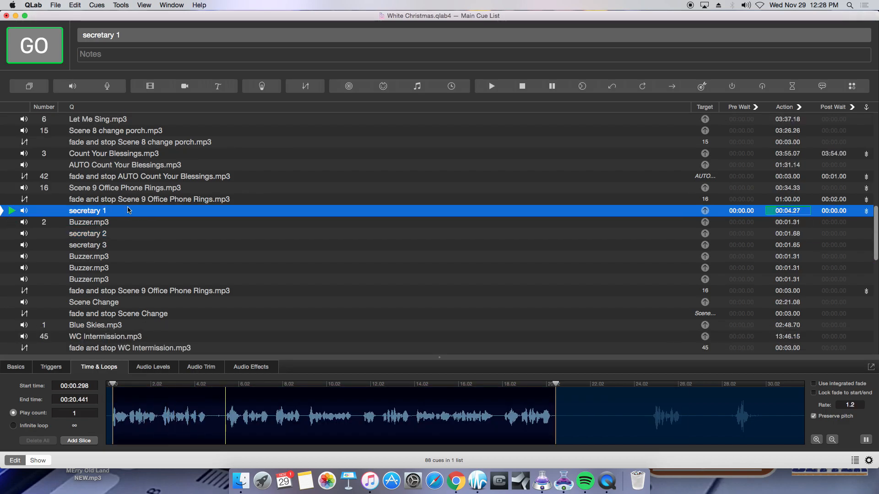
- Switch pitch preservation off and back on for the playing secretary 1 cue to compare the sound, and stop playback
{"action": "left_click", "coordinate": [851, 405]}
{"action": "left_click", "coordinate": [814, 417]}
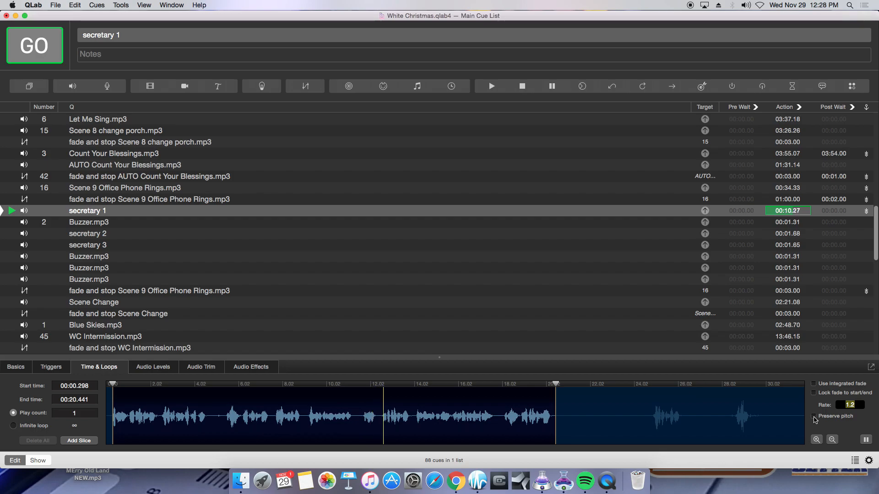
{"action": "left_click", "coordinate": [814, 417]}
{"action": "key", "text": "Escape"}
{"action": "key", "text": "Escape"}
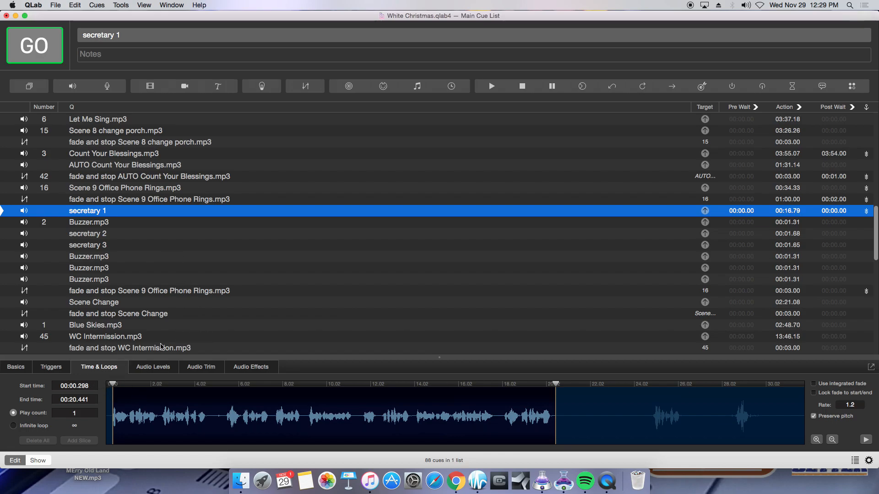
- View the audio levels, triggers, basic settings and available continue modes of the secretary 1 cue
{"action": "left_click", "coordinate": [163, 366]}
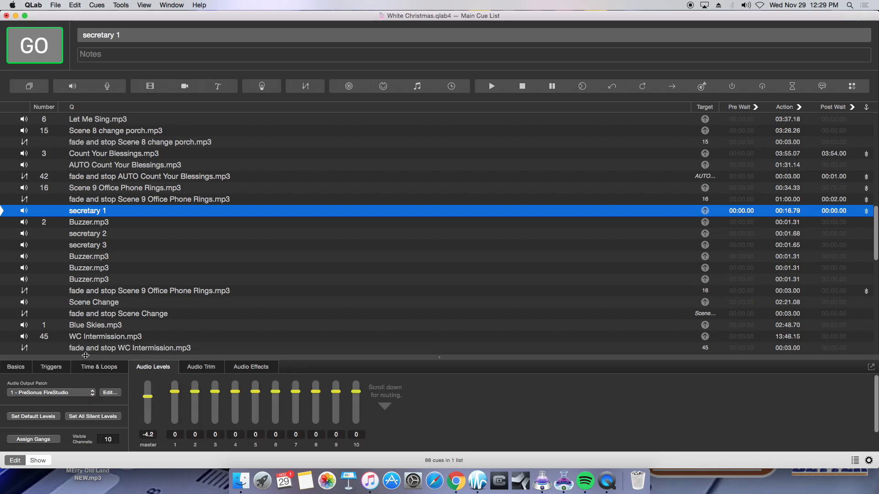
{"action": "left_click", "coordinate": [58, 368]}
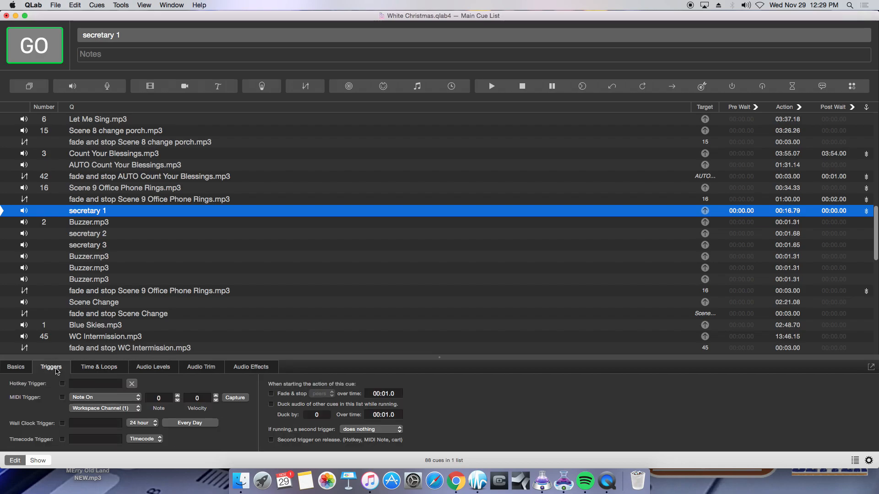
{"action": "left_click", "coordinate": [15, 369]}
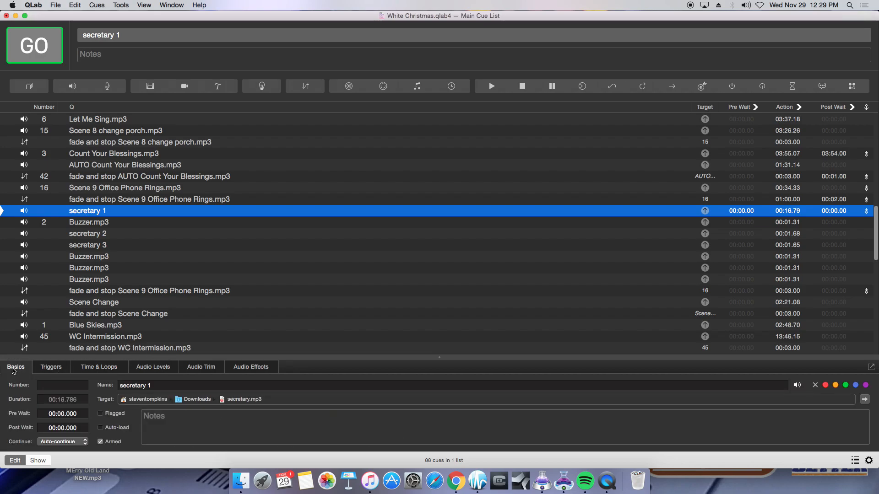
{"action": "left_click", "coordinate": [79, 443]}
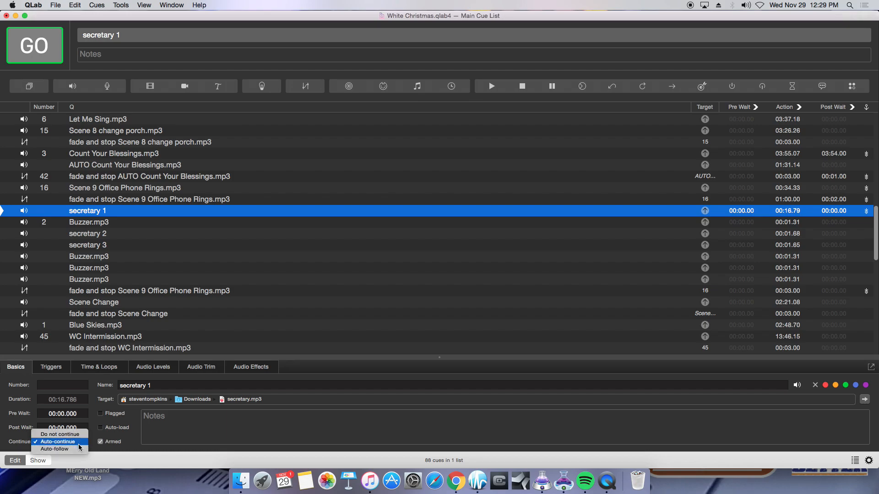
{"action": "left_click", "coordinate": [294, 11]}
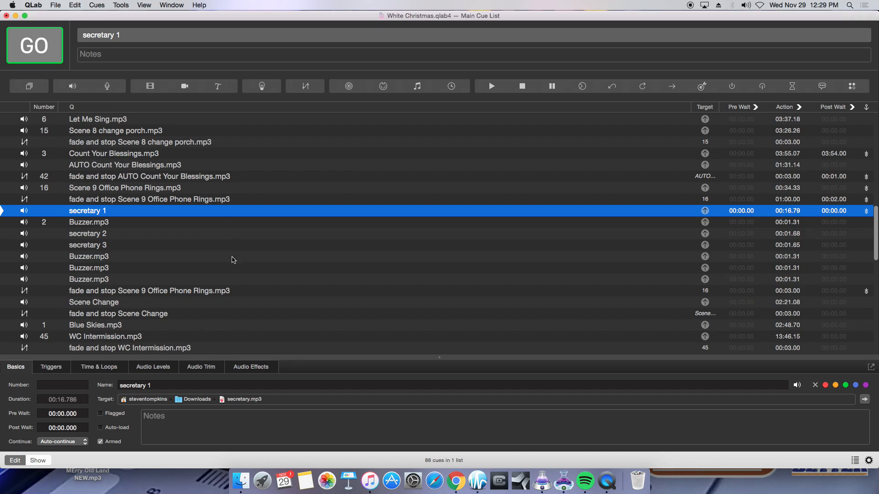
- Look through the whole White Christmas cue list to its final curtain call cue and return to the beginning
{"action": "scroll", "coordinate": [261, 339], "scroll_direction": "up", "scroll_amount": 3}
{"action": "scroll", "coordinate": [261, 339], "scroll_direction": "down", "scroll_amount": 10}
{"action": "scroll", "coordinate": [260, 339], "scroll_direction": "down", "scroll_amount": 15}
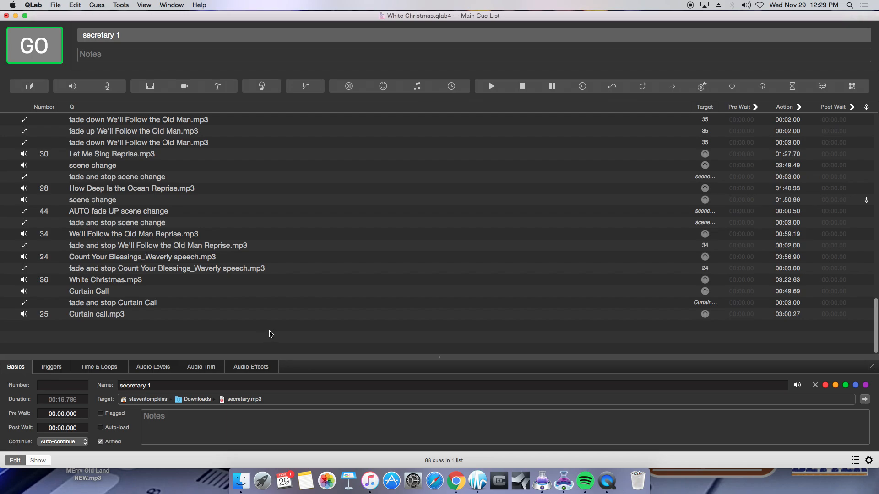
{"action": "scroll", "coordinate": [273, 335], "scroll_direction": "up", "scroll_amount": 20}
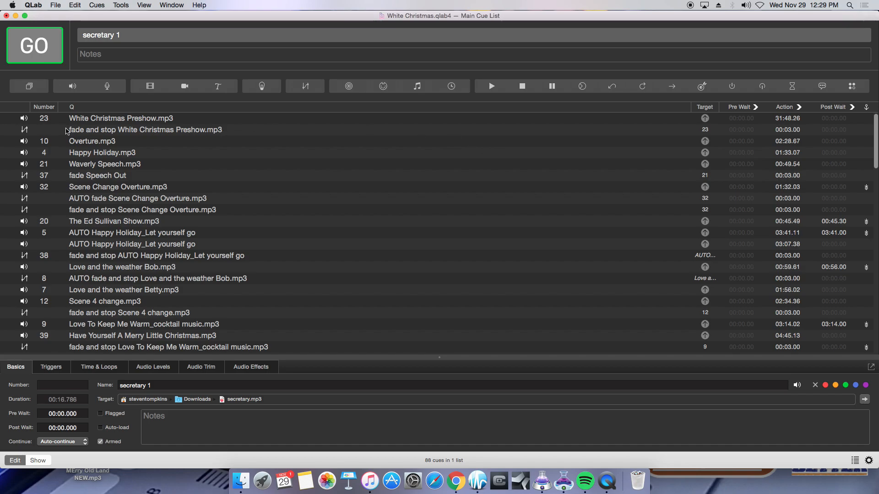
- Step through the opening cues to compare numbers and types, viewing Preshow 23, Waverly Speech 21, fade Speech Out 37 and Scene Change Overture 32
{"action": "left_click", "coordinate": [45, 120]}
{"action": "key", "text": "Down"}
{"action": "key", "text": "Down"}
{"action": "key", "text": "Down"}
{"action": "left_click", "coordinate": [44, 122]}
{"action": "left_click", "coordinate": [179, 164]}
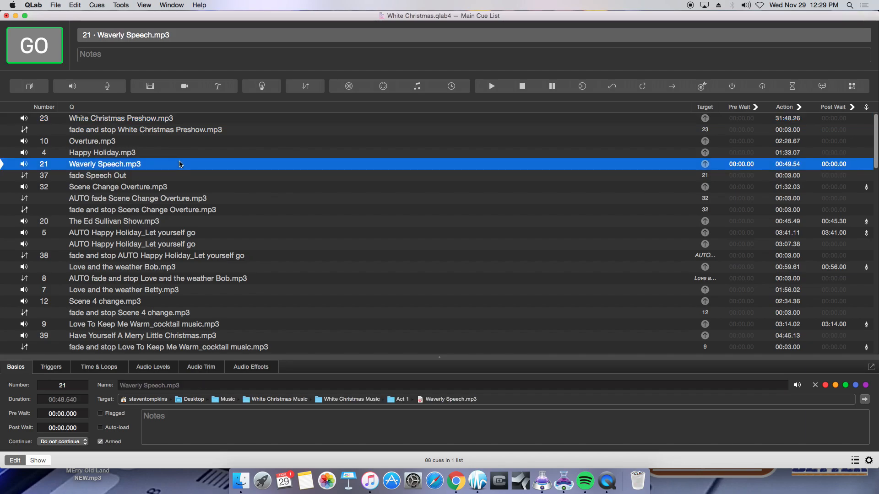
{"action": "left_click", "coordinate": [143, 122]}
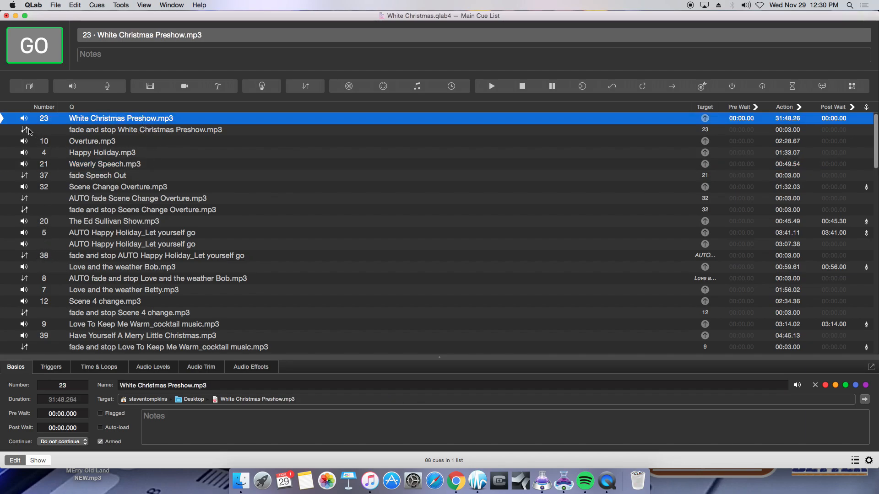
{"action": "left_click", "coordinate": [26, 178]}
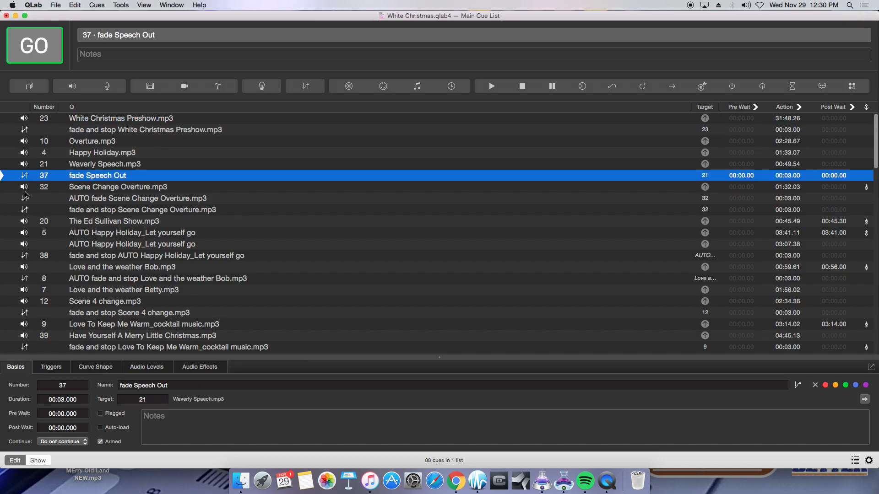
{"action": "left_click", "coordinate": [24, 187]}
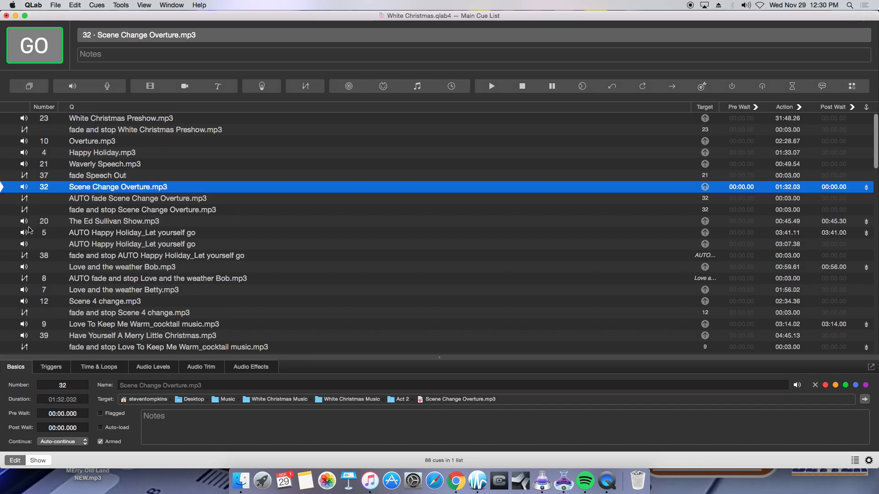